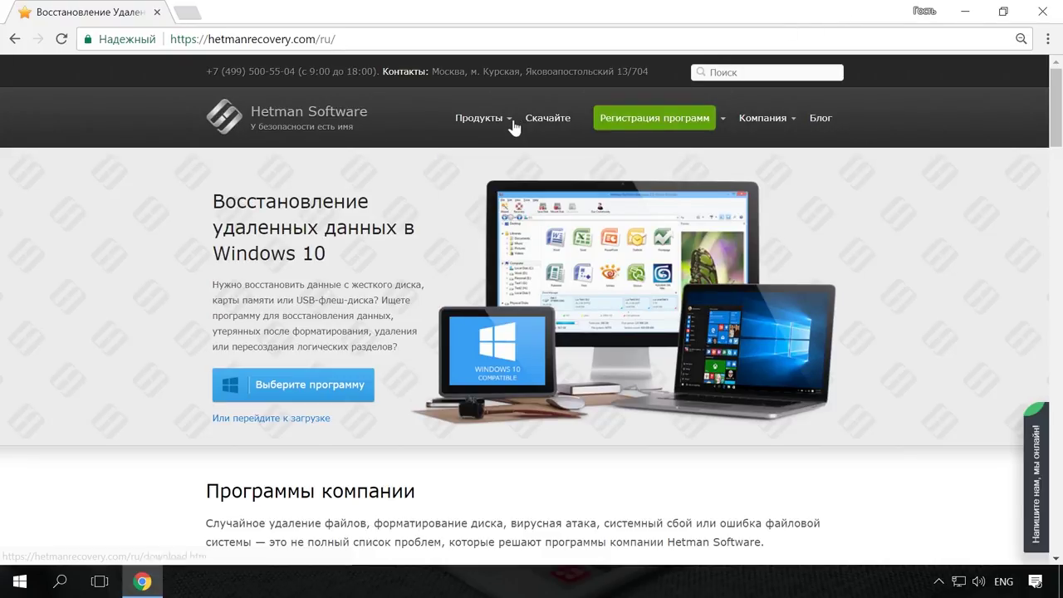
Go to the Partition Recovery page, then open the Hetman Software blog.
mouse_move(482, 117)
click(517, 163)
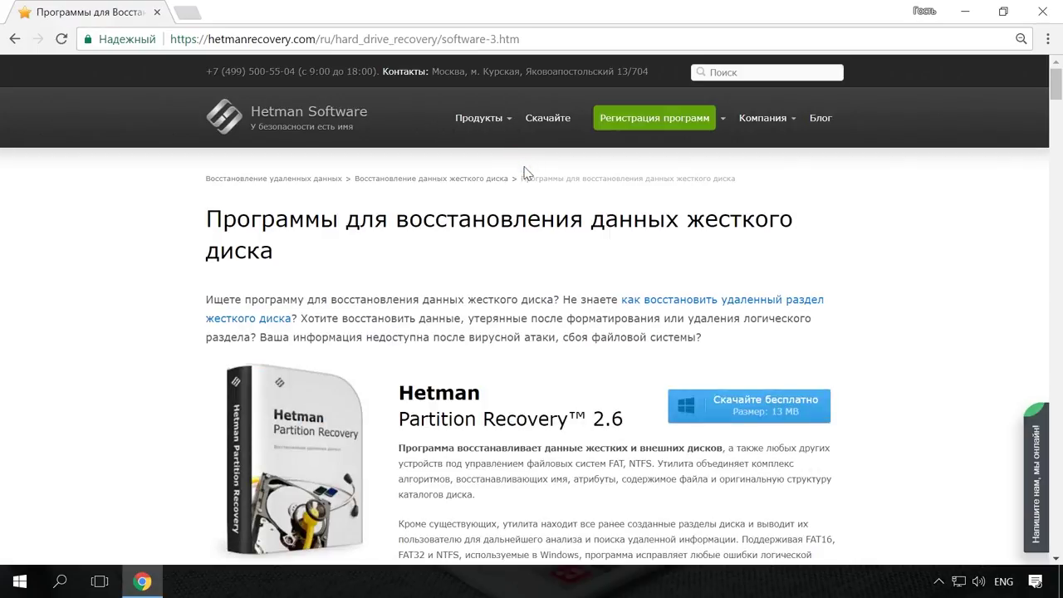
scroll(526, 190, down, 1)
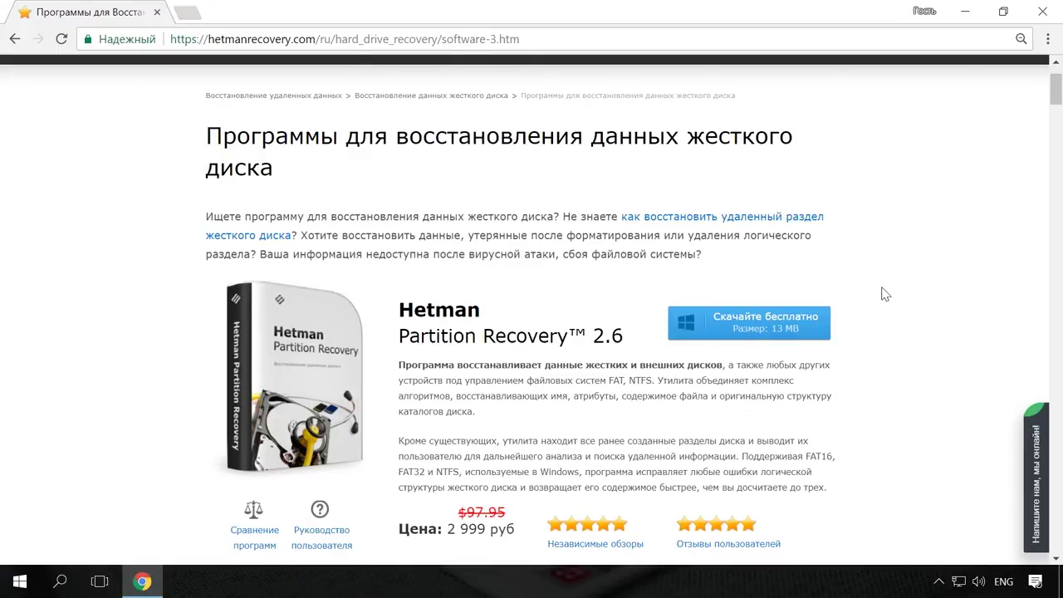
scroll(884, 287, up, 1)
click(822, 117)
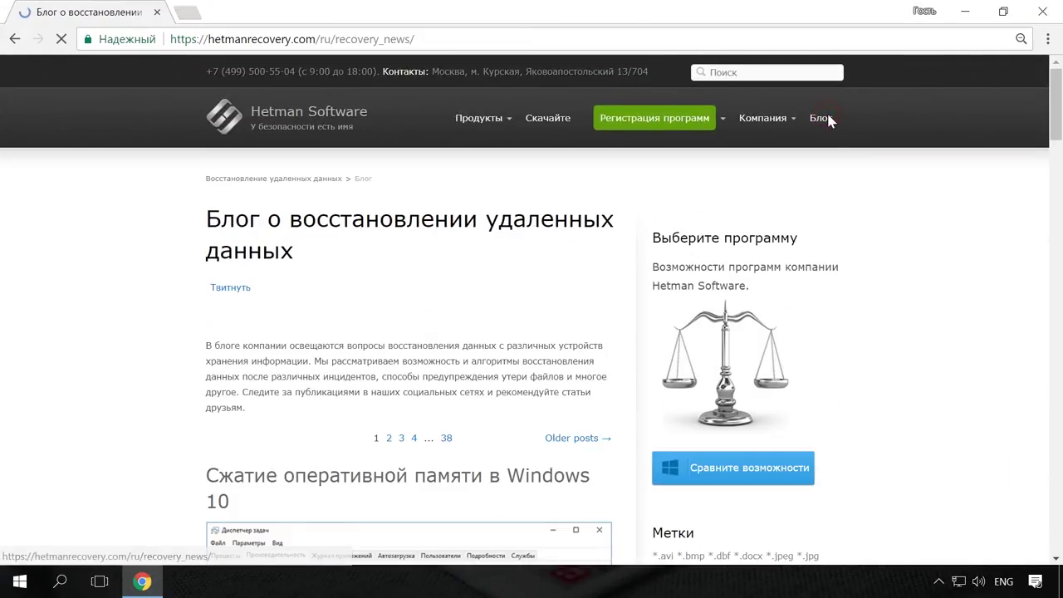
scroll(909, 191, down, 3)
scroll(912, 221, down, 4)
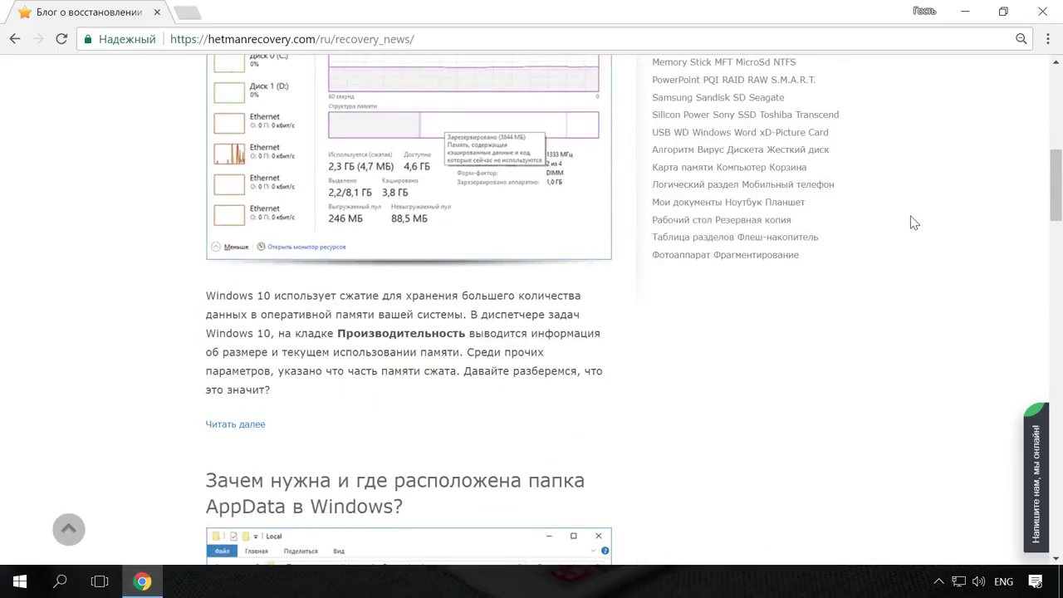
scroll(912, 222, down, 4)
scroll(911, 223, down, 5)
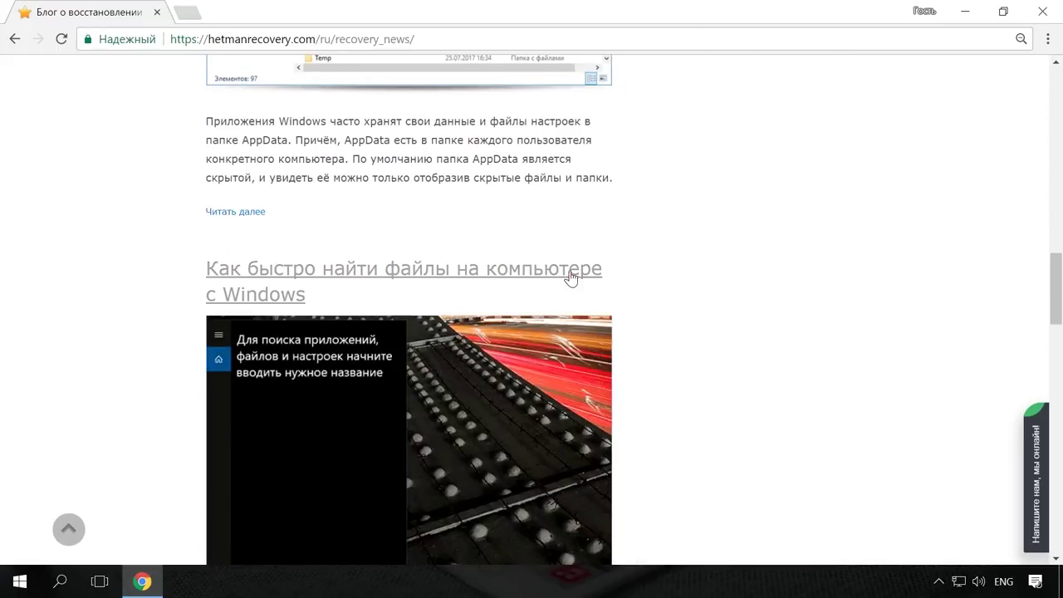
Open the article 'Как быстро найти файлы на компьютере с Windows' and start a live chat.
click(570, 277)
scroll(573, 277, down, 2)
scroll(615, 267, down, 4)
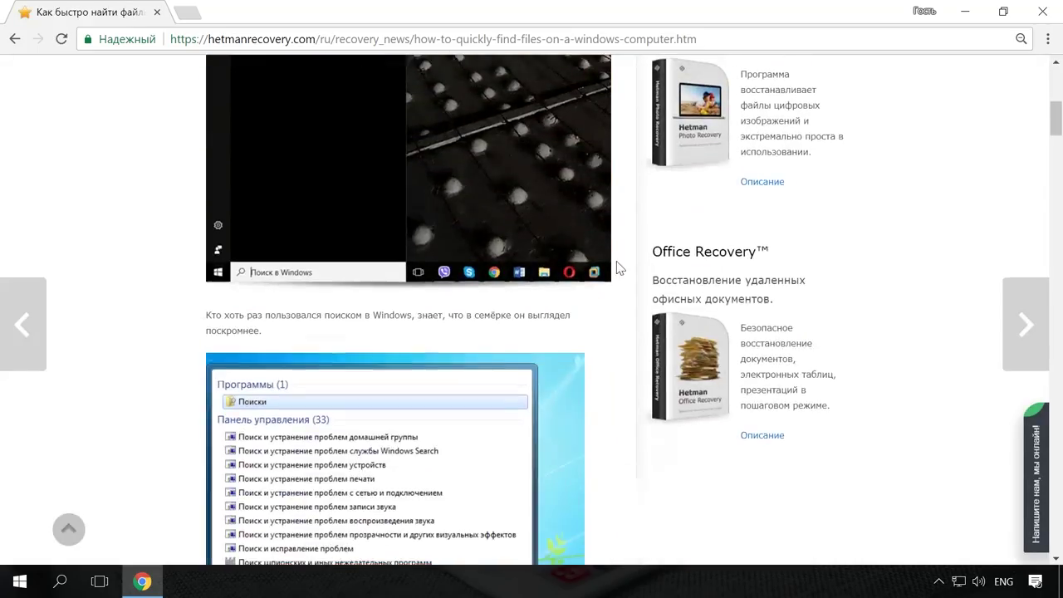
scroll(619, 266, up, 5)
scroll(619, 265, up, 2)
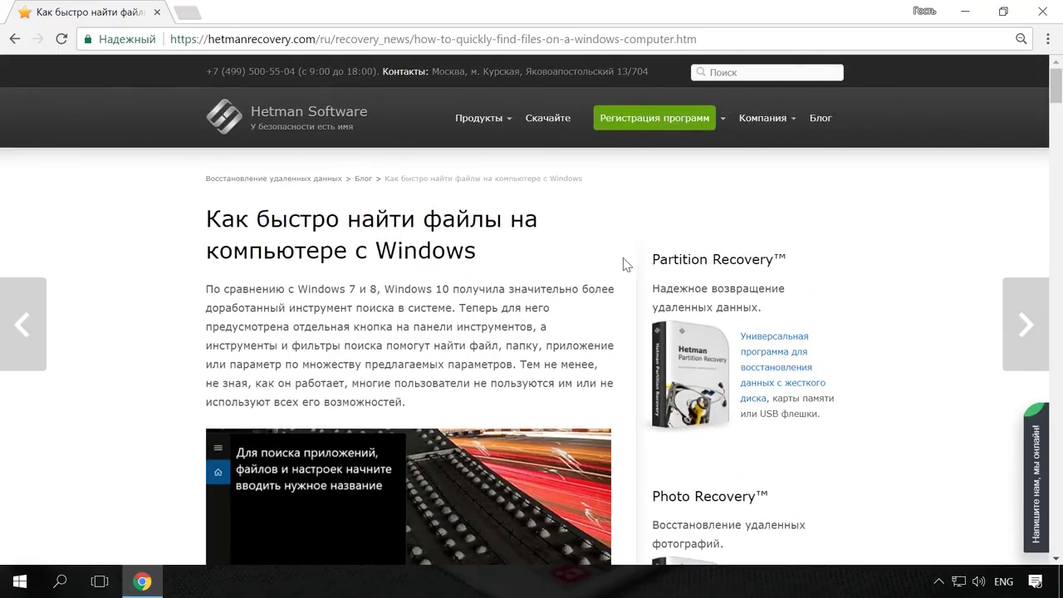
click(1029, 464)
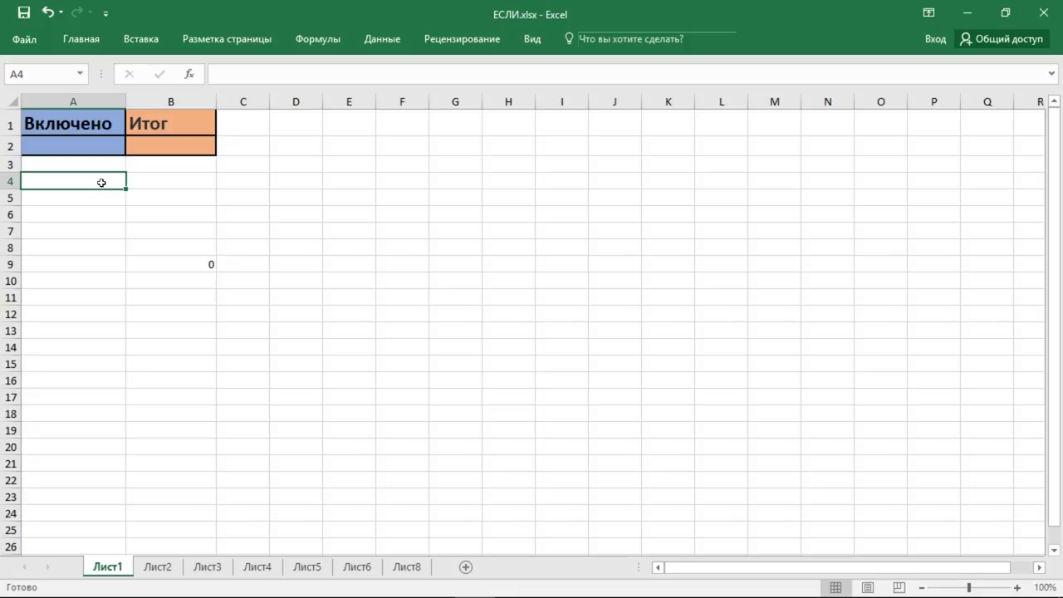
Enter =ЕСЛИ(A2="Да";1;0) in B2 so it returns 1 for Да, otherwise 0.
click(157, 144)
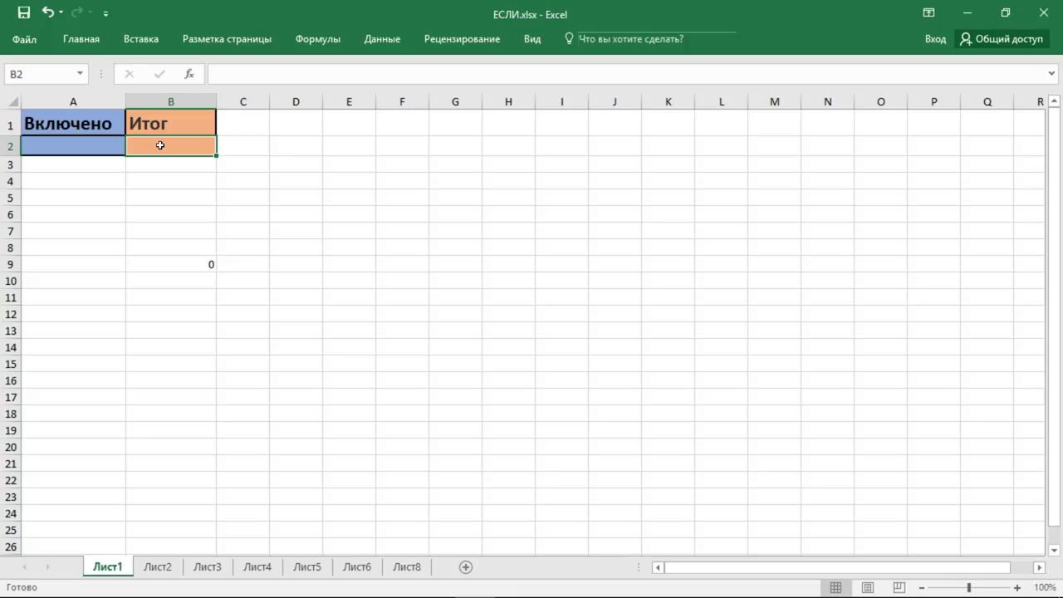
text(=)
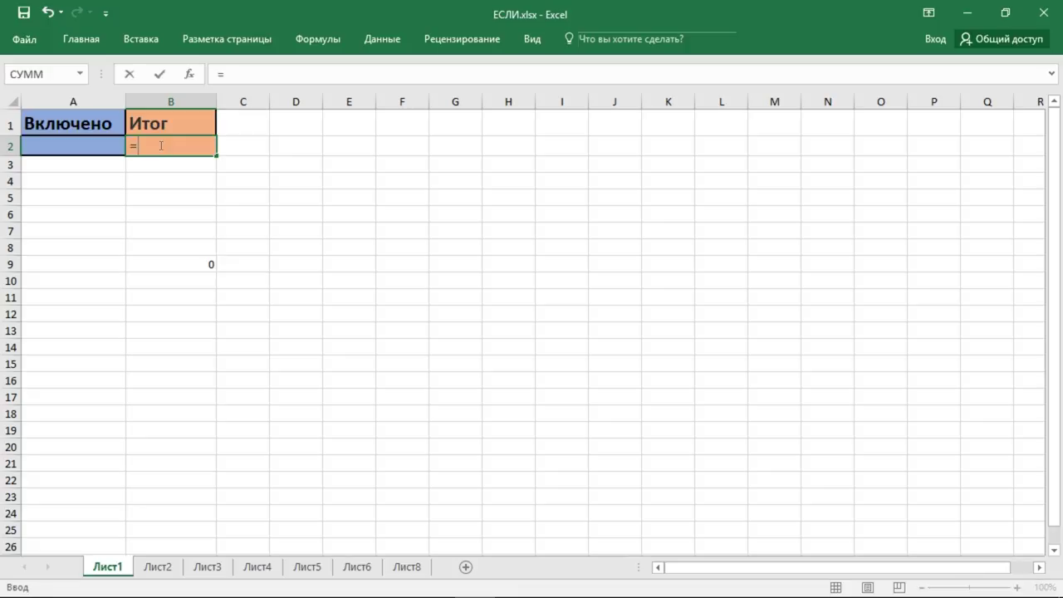
text(ЕСЛИ)
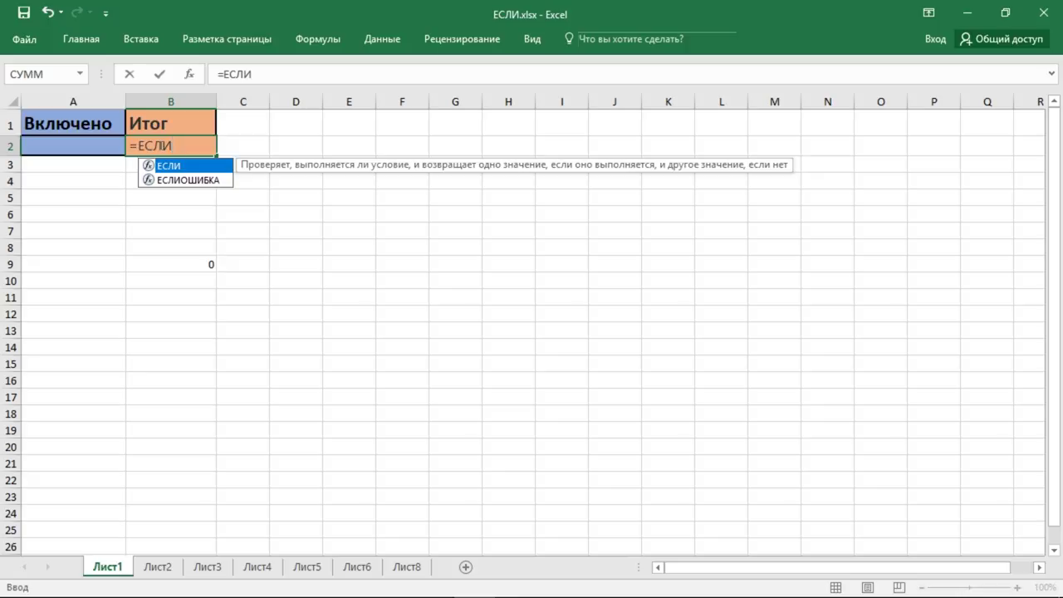
text(())
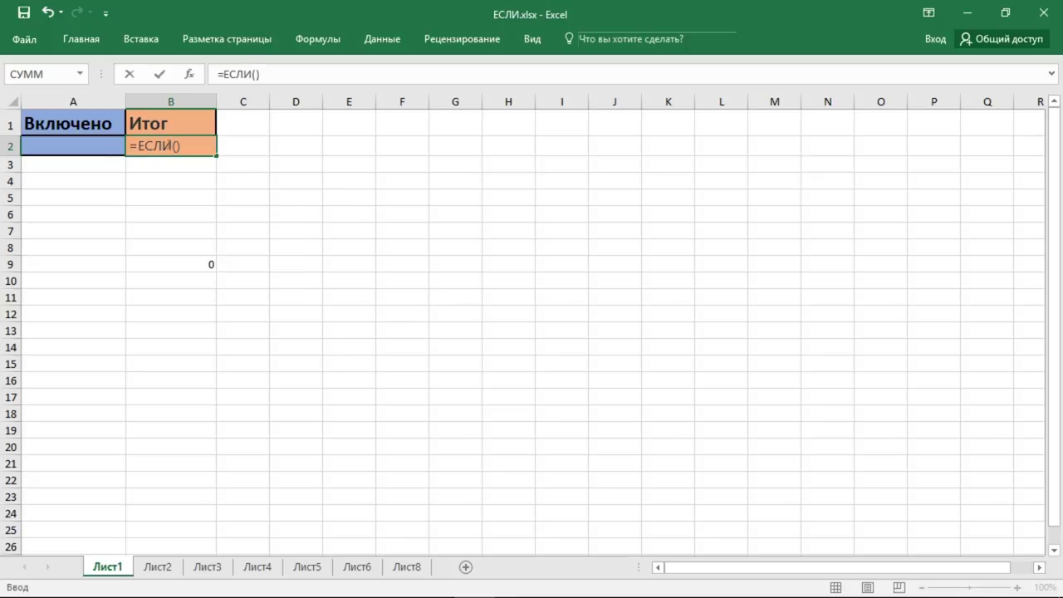
click(176, 146)
click(84, 149)
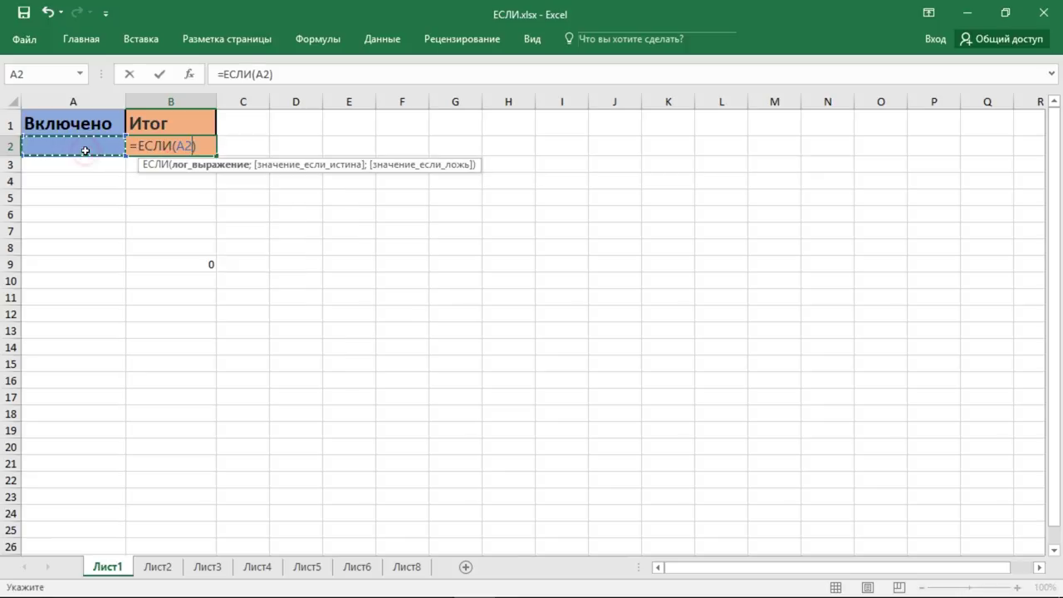
text(=)
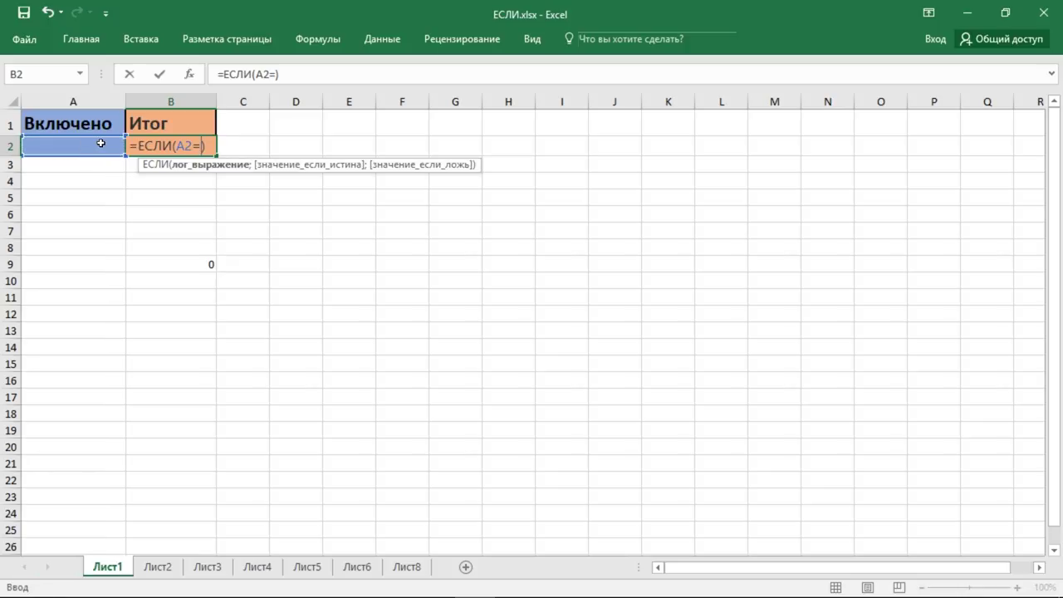
text(Да)
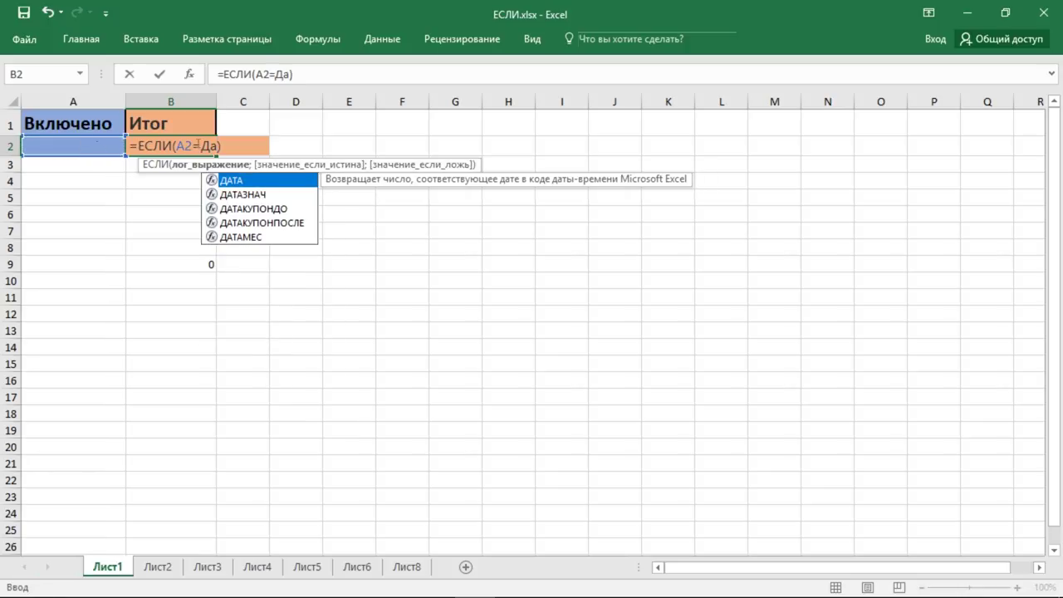
click(203, 142)
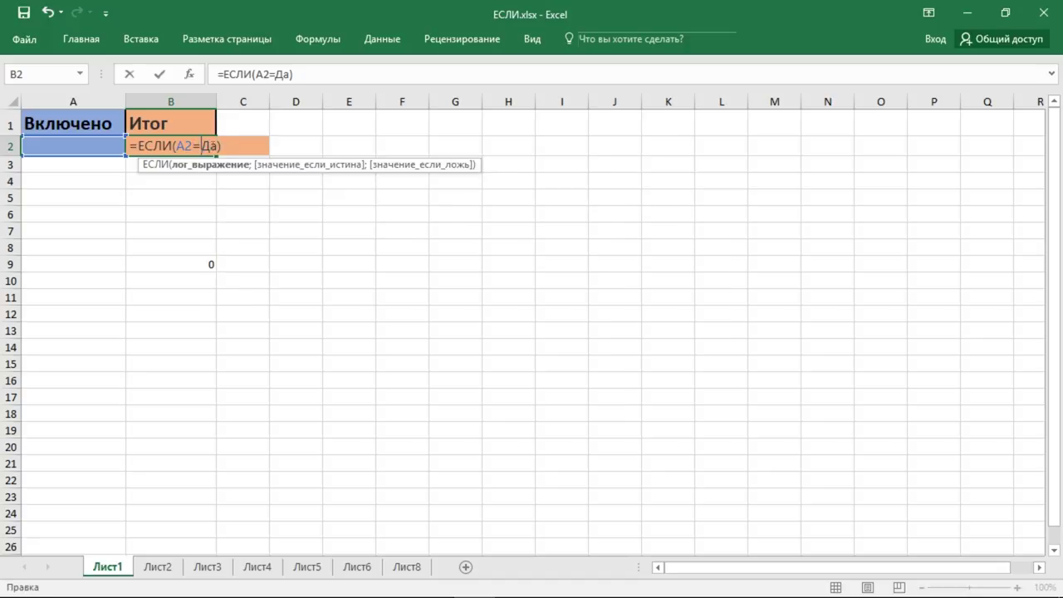
text(")
key(Right)
key(Right)
text(")
text(;1)
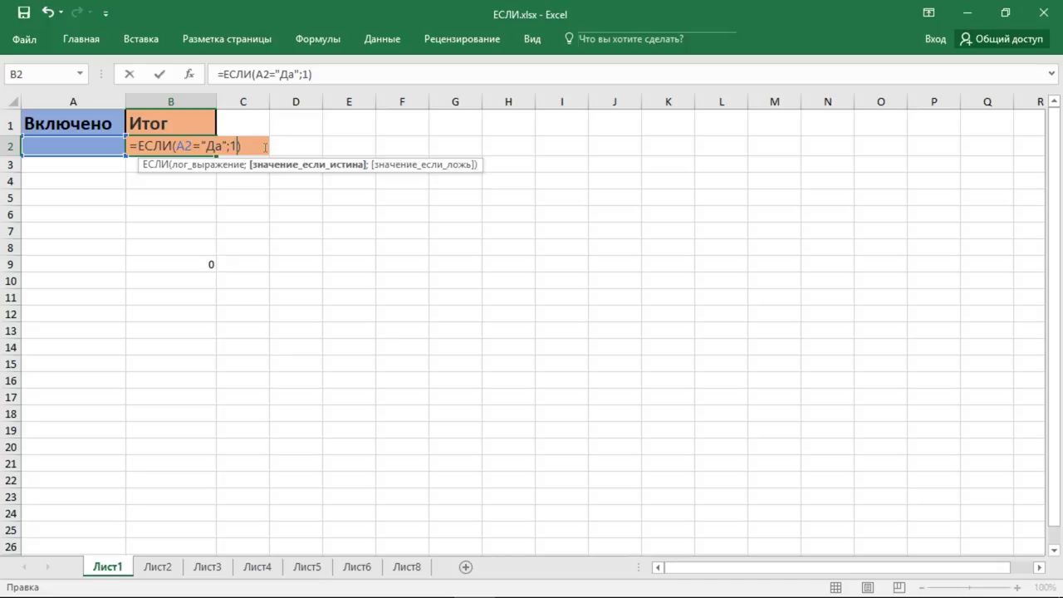
text(;)
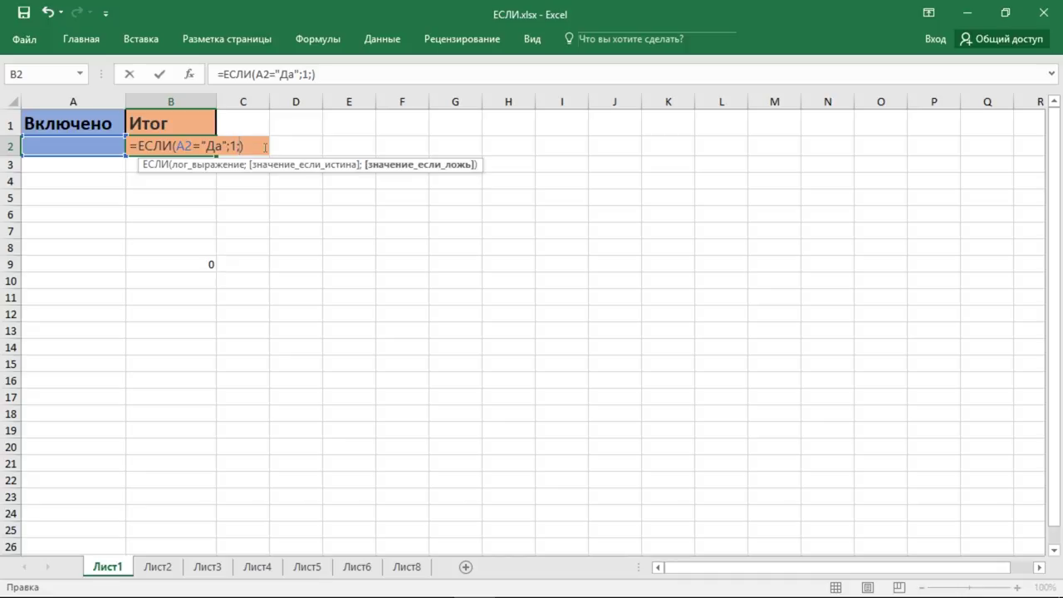
text(0)
key(Return)
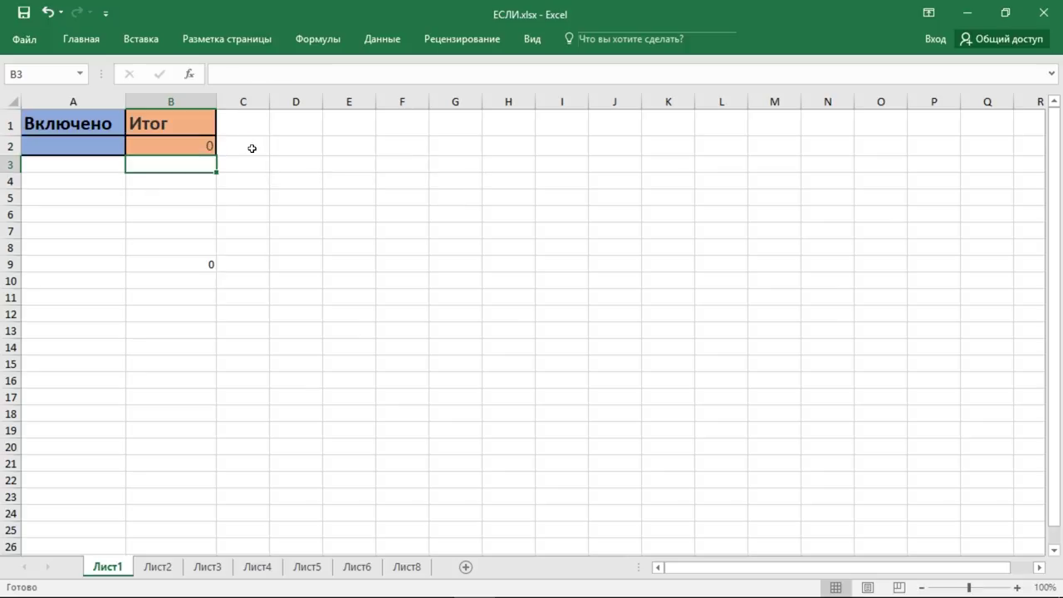
Enter да in A2 and fill the B2 formula down to B3.
click(91, 146)
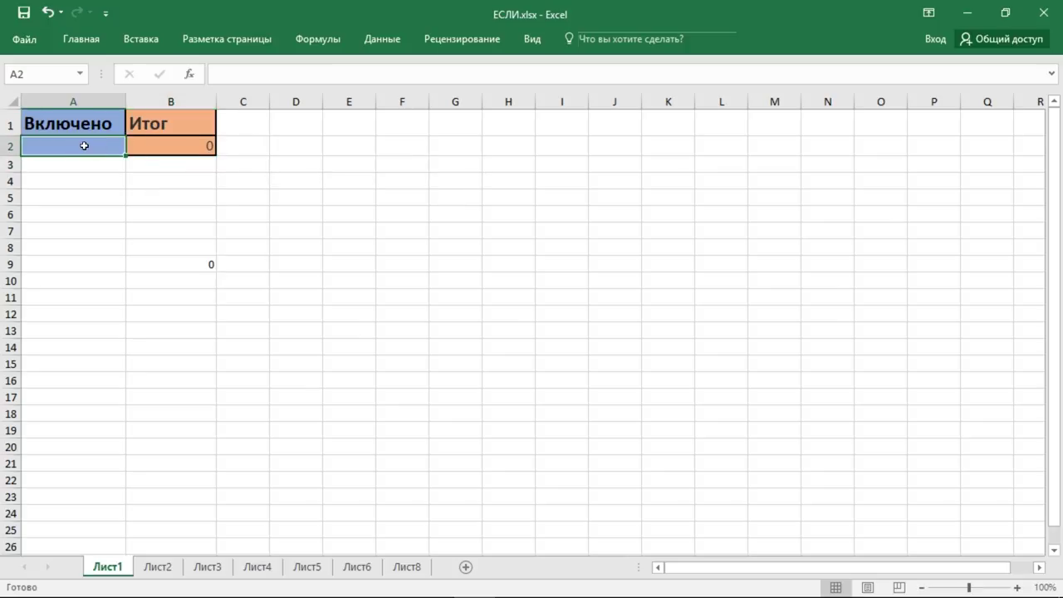
text(да)
key(Return)
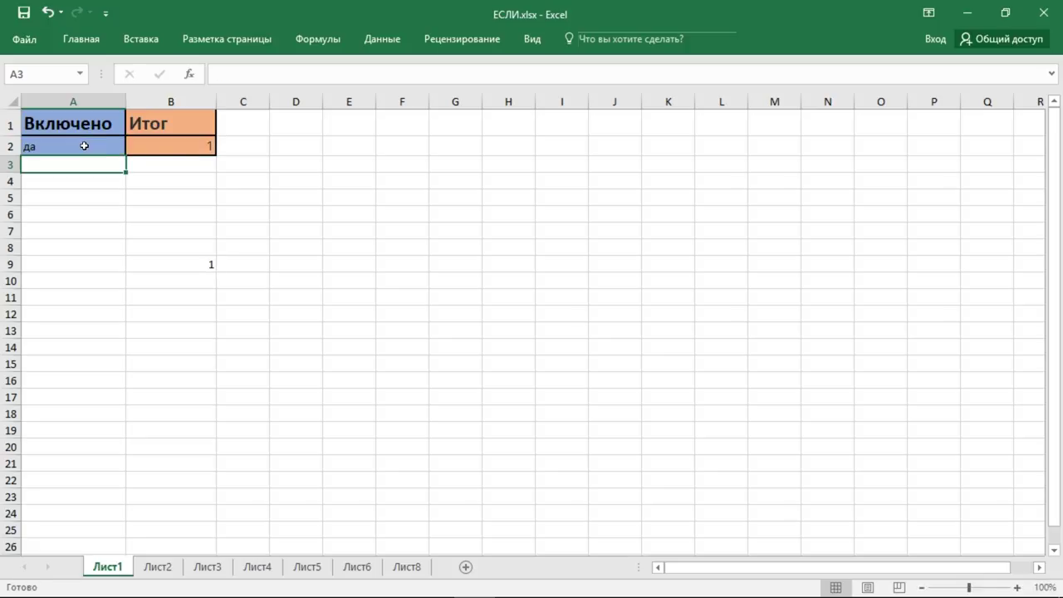
click(212, 150)
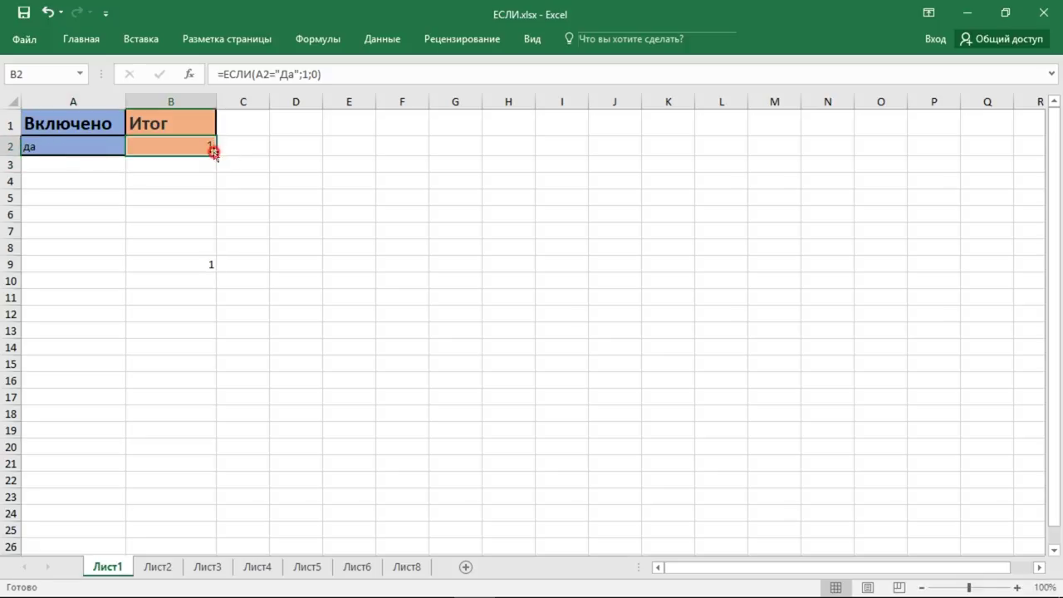
drag(214, 152, 177, 170)
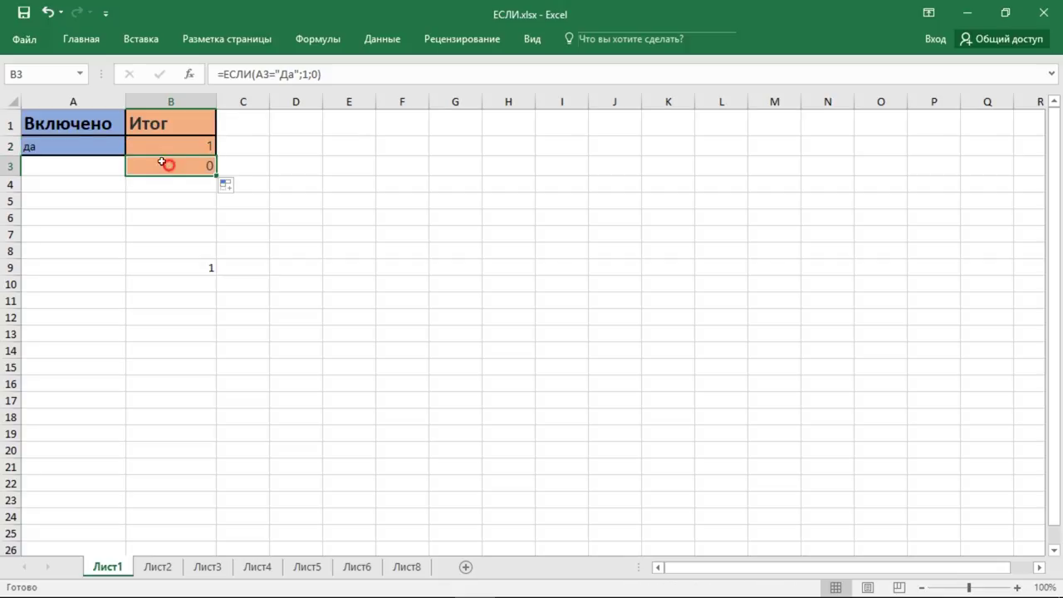
Test the formula with 2 in A2, restore да, and move to Лист2.
click(78, 146)
text(2)
key(Return)
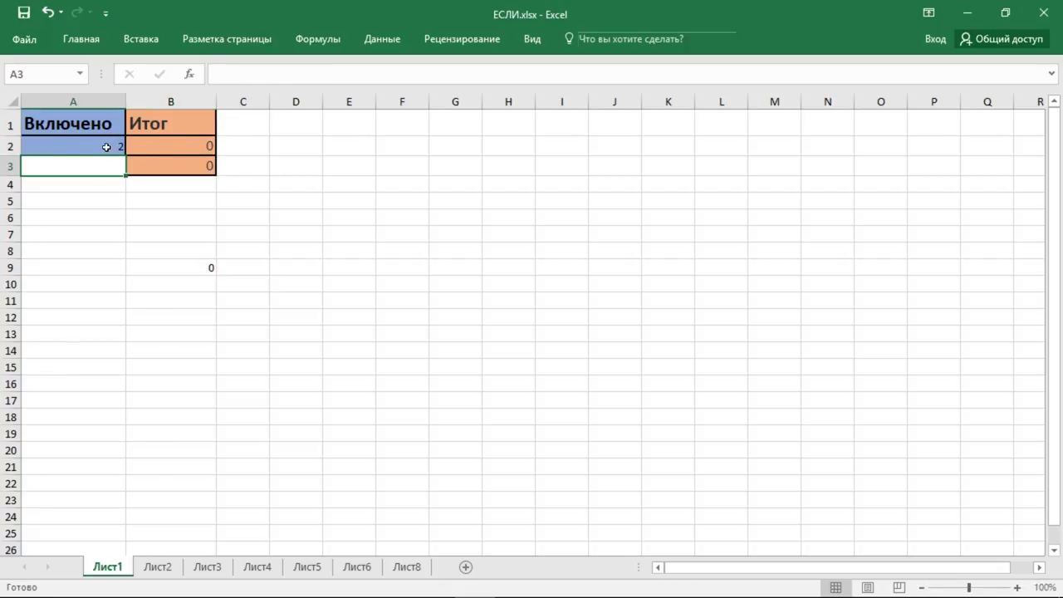
click(106, 147)
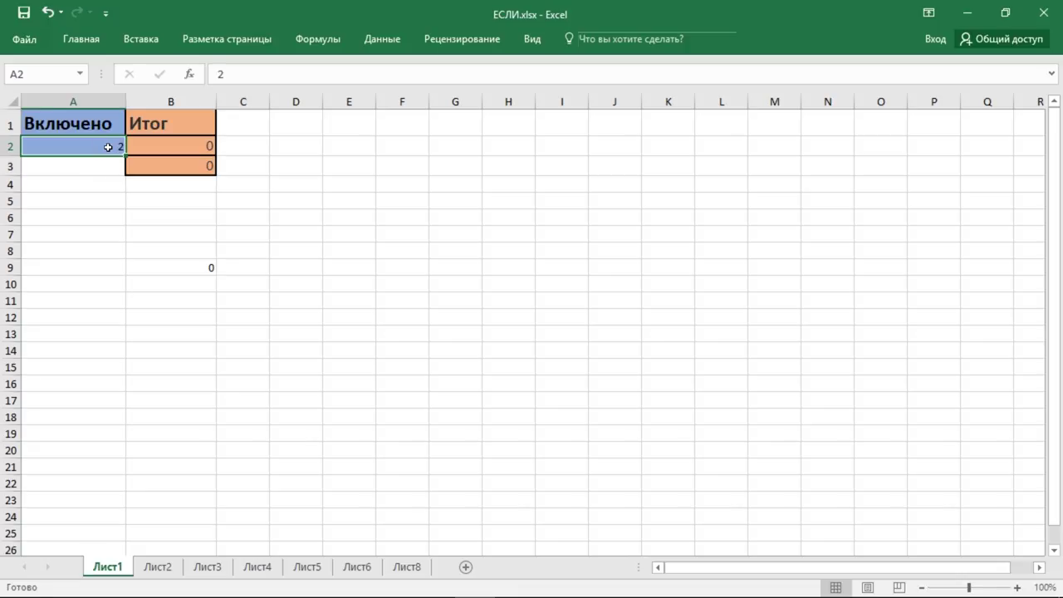
text(да)
key(Return)
key(ctrl+Page_Down)
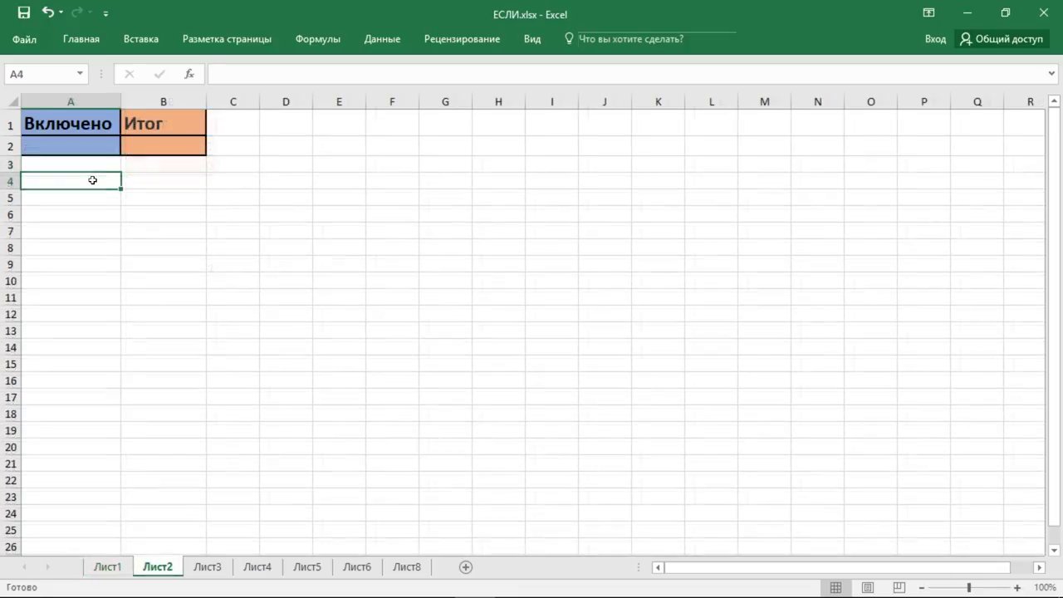
Enter =ЕСЛИ(B2=1;"Да";"Нет") in A2 on Лист2.
click(98, 146)
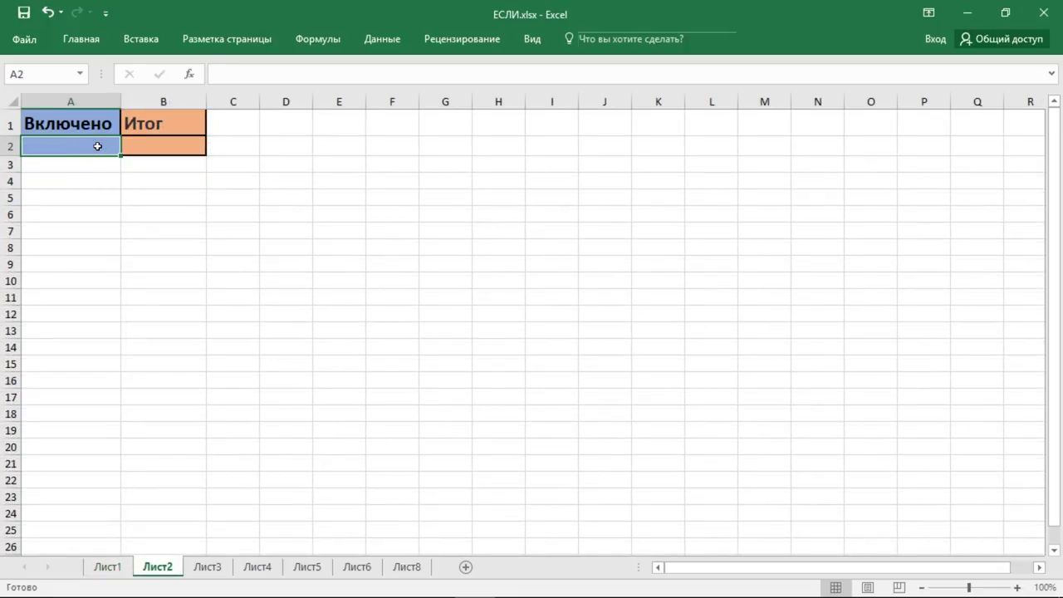
text(=)
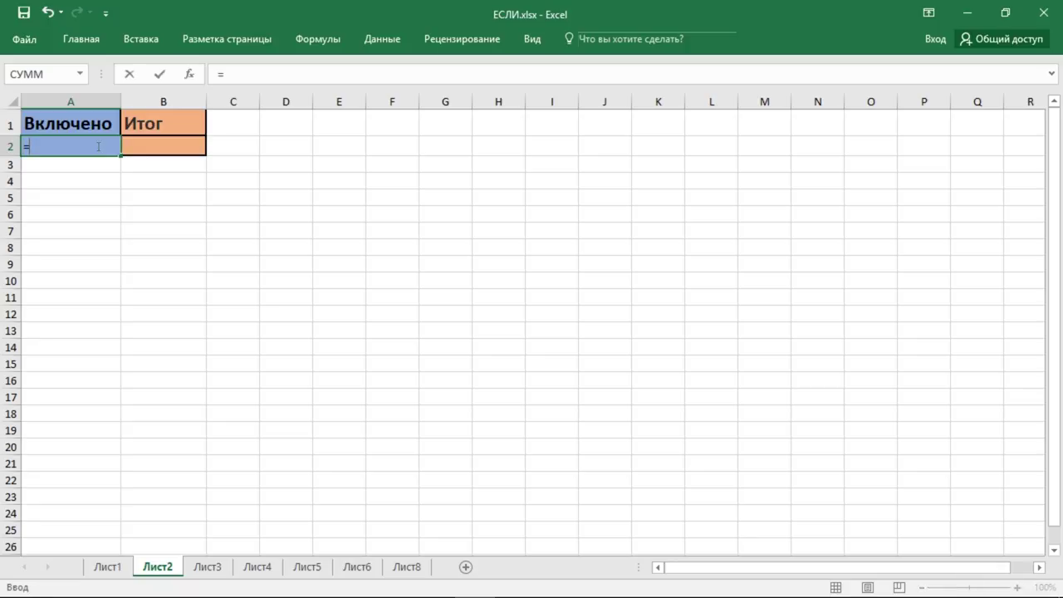
text(ЕСЛ)
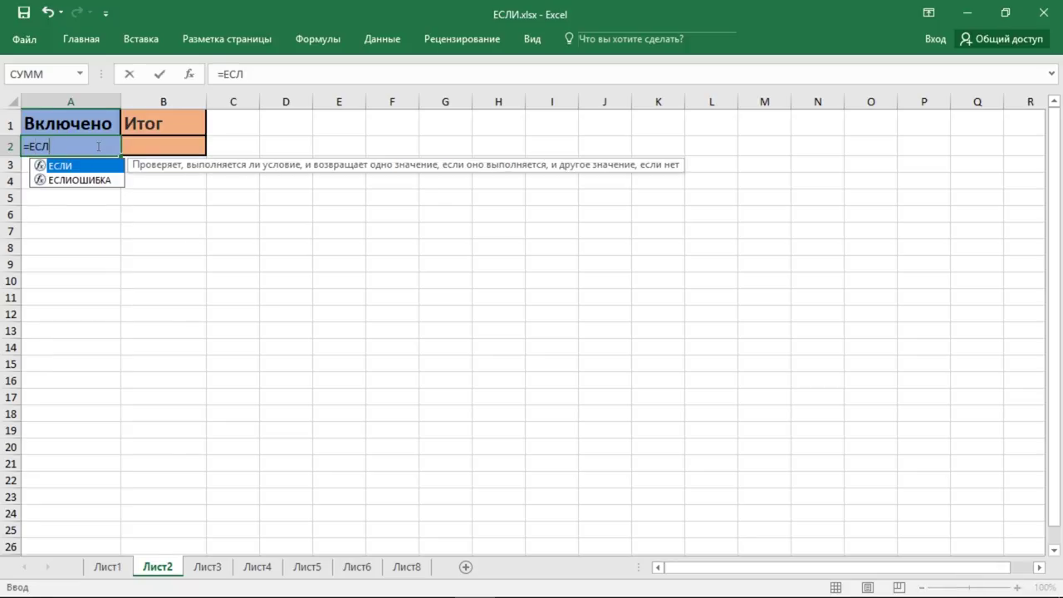
text(И())
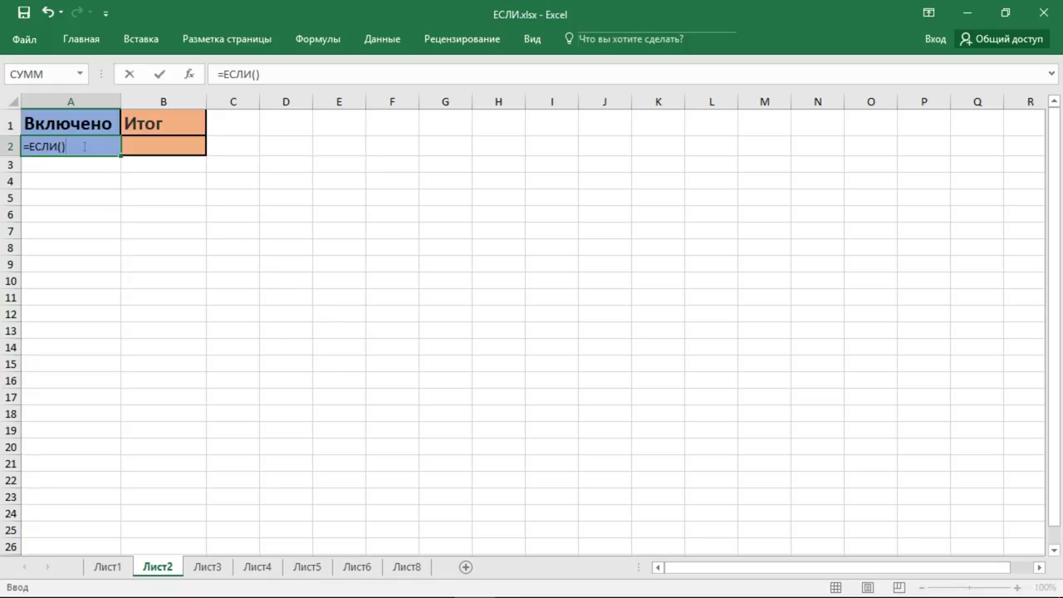
click(61, 146)
click(150, 146)
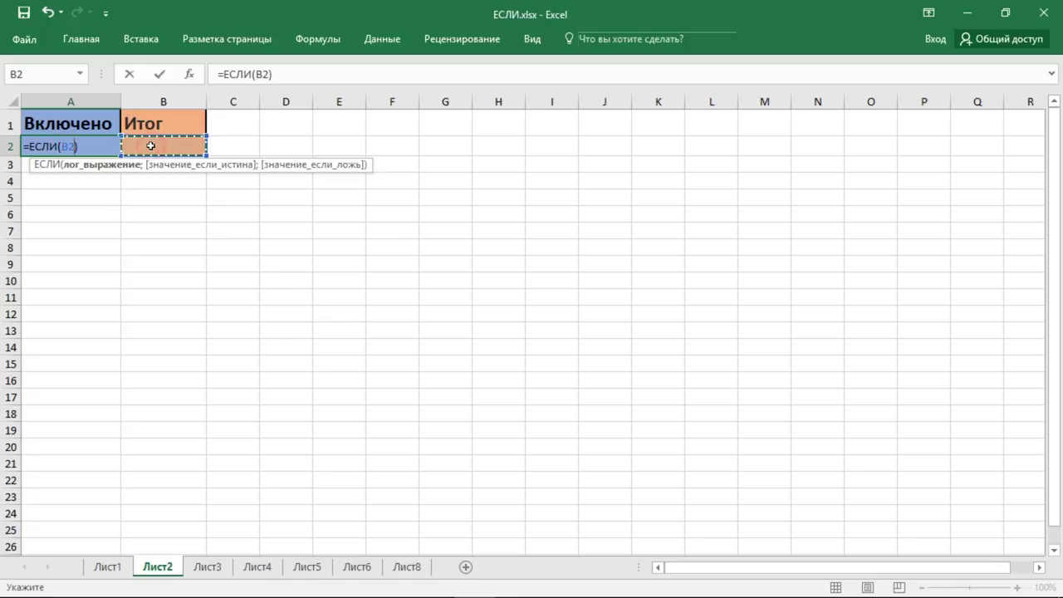
text(=)
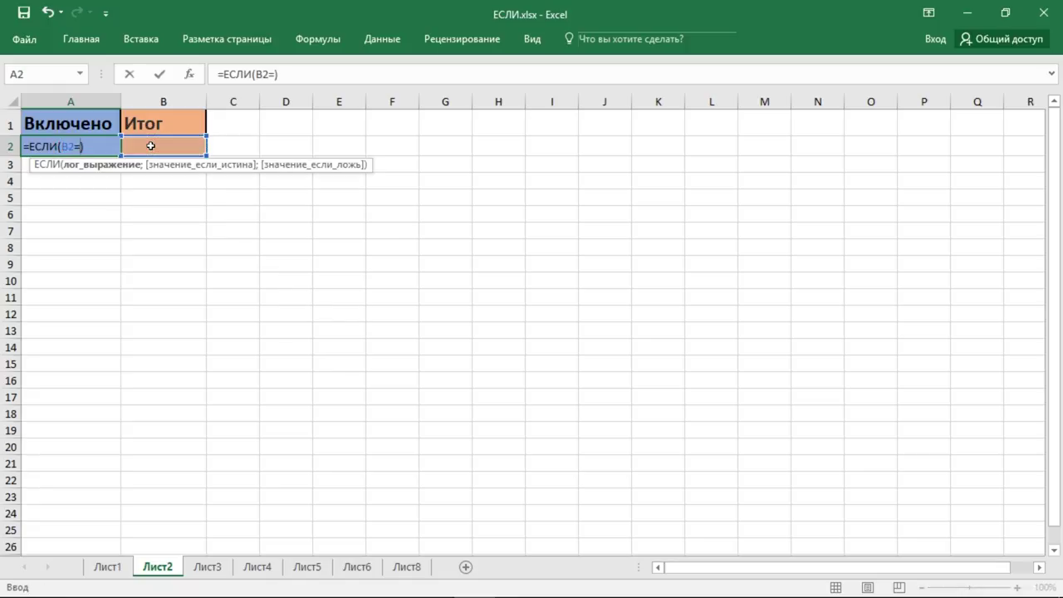
text(1)
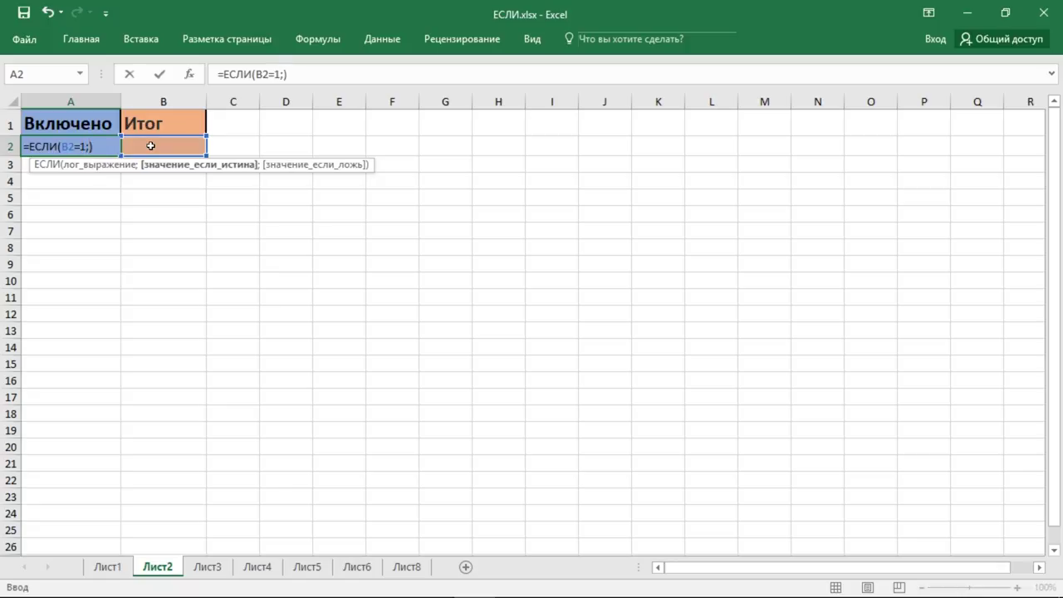
text(Да)
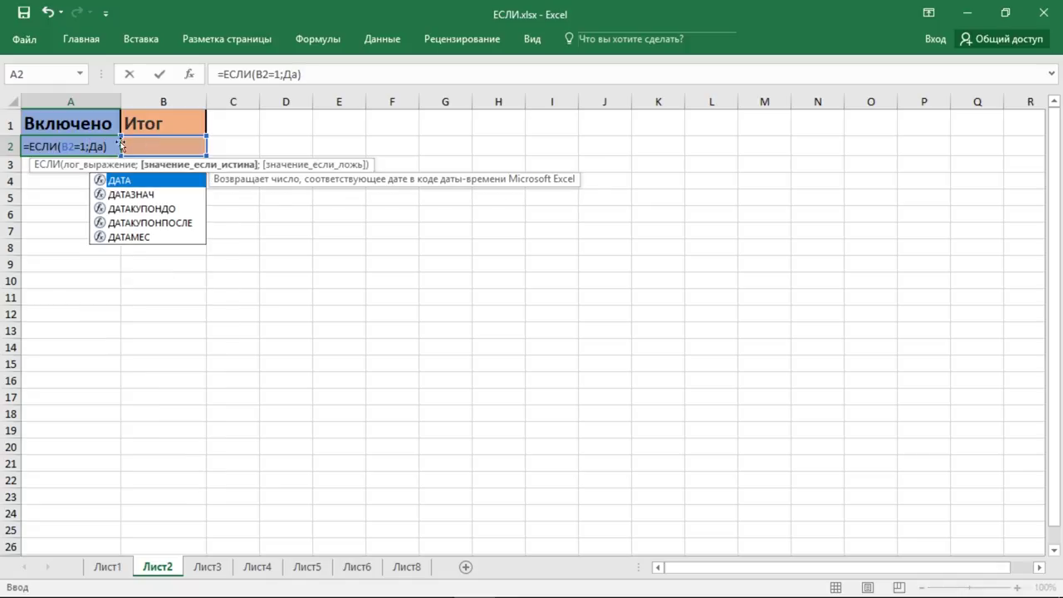
key(F2)
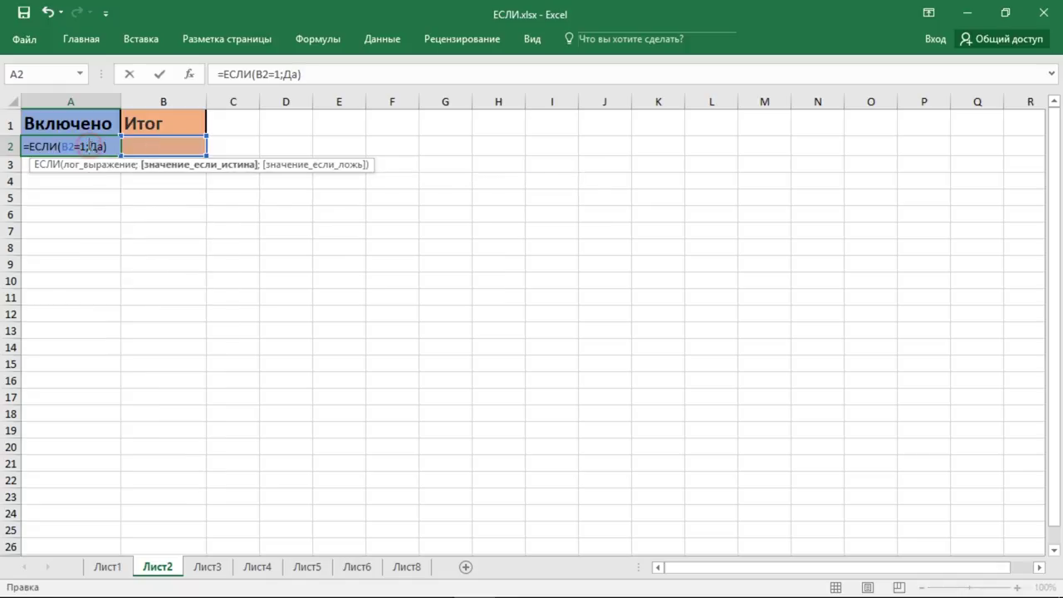
text(")
key(Right)
key(Right)
text(")
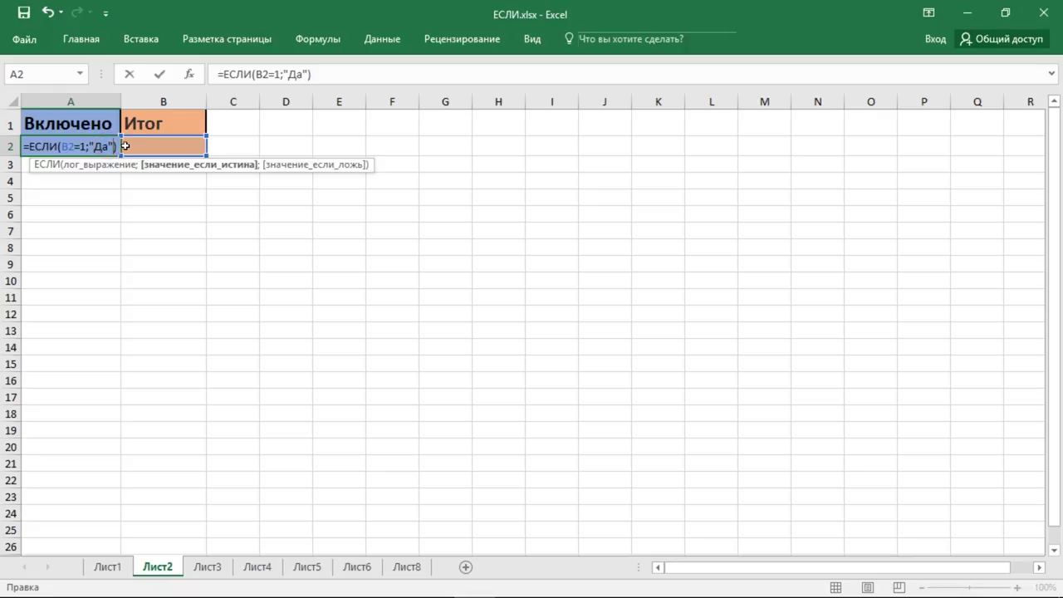
text(;)
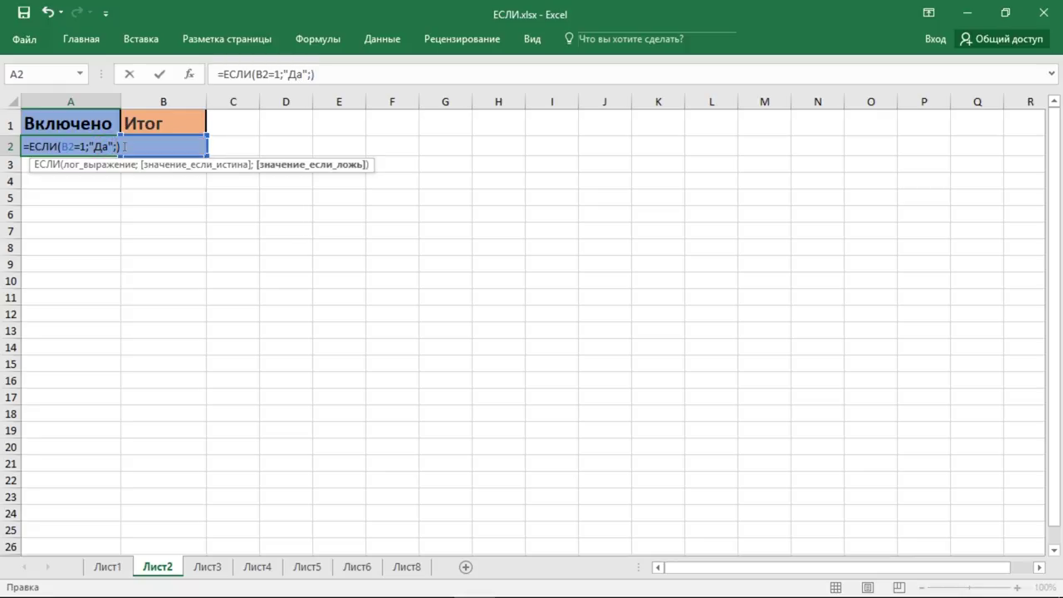
text(Нет)
click(116, 147)
text(")
click(142, 147)
text(")
key(Return)
Test B2 with 1 and 0 alternately, ending on 0 so A2 shows Нет.
click(157, 146)
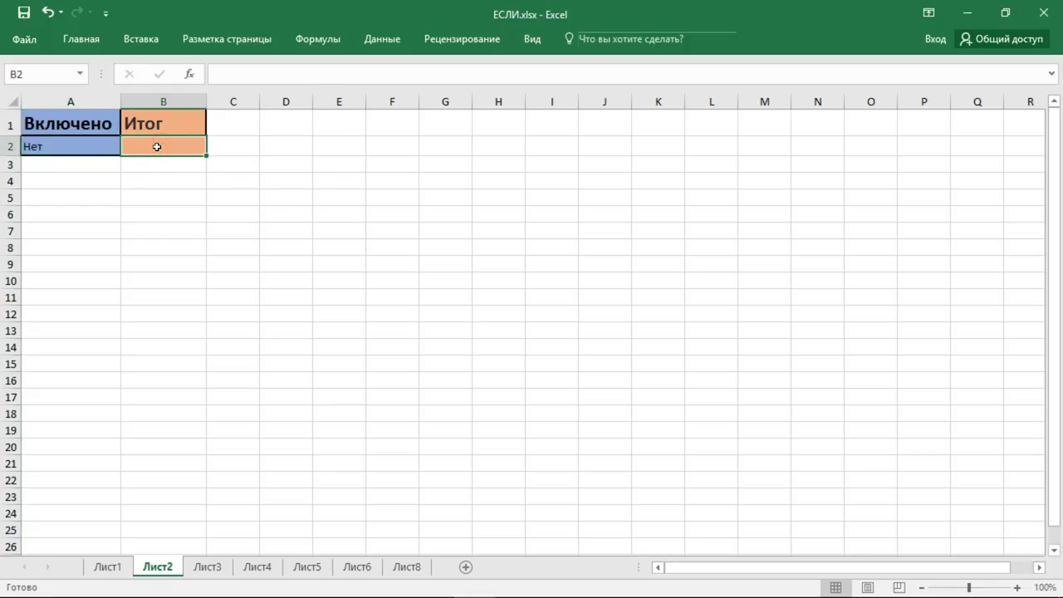
text(1)
key(Return)
click(167, 147)
text(0)
key(Return)
click(168, 147)
text(1)
key(Return)
click(171, 146)
text(0)
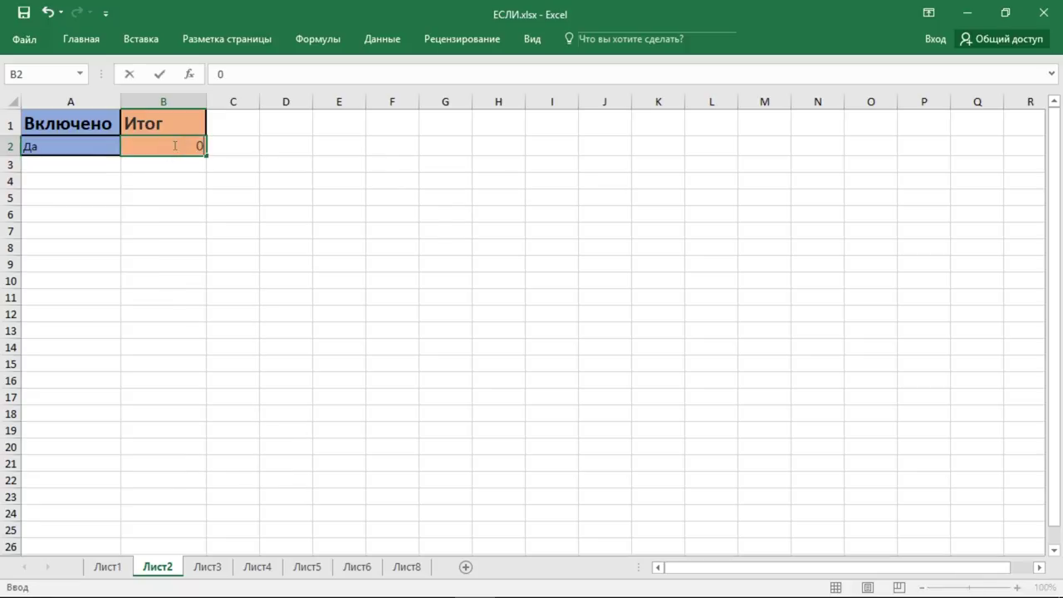
key(Return)
Select cell A2 to review its formula.
click(106, 145)
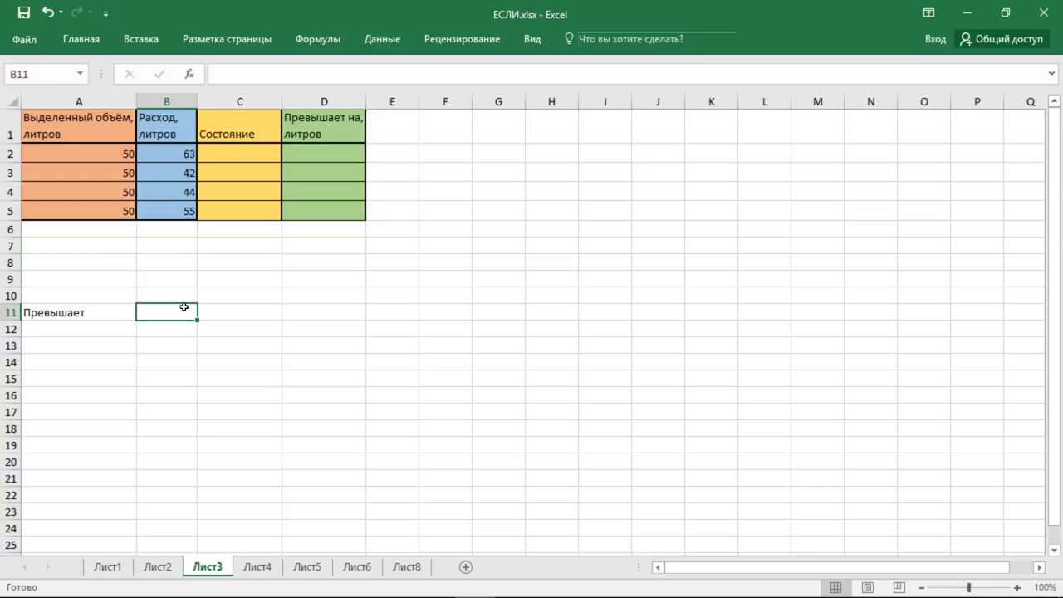
Start the C2 formula as ЕСЛИ with the condition B2>A2.
click(266, 156)
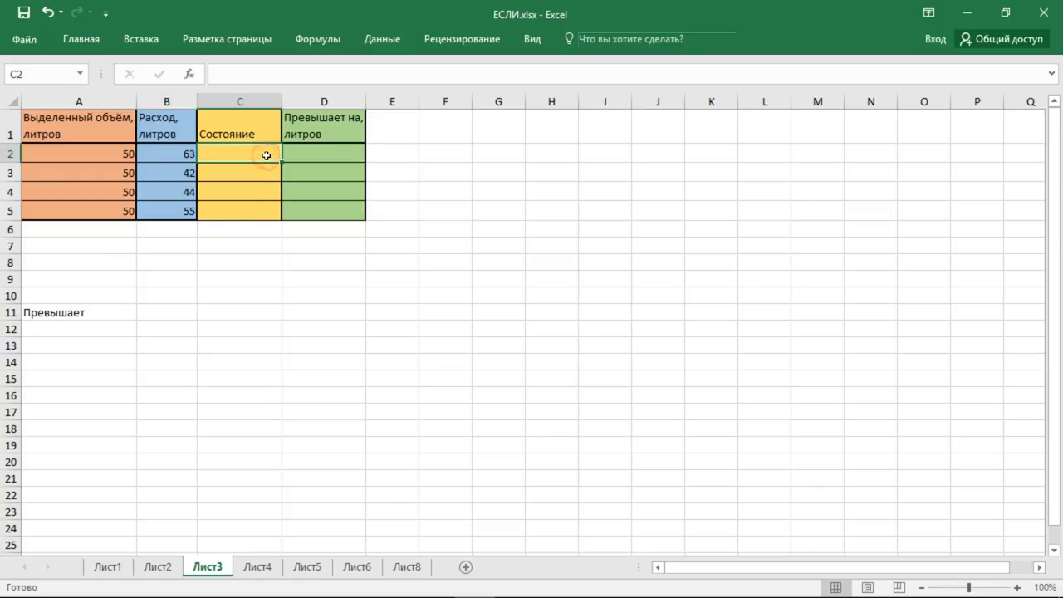
text(=)
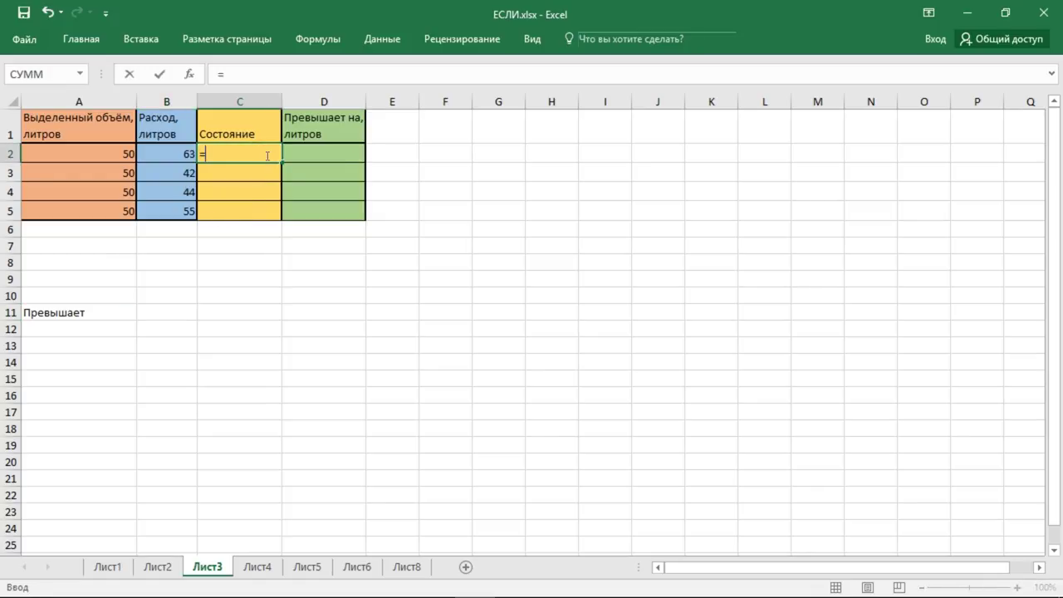
text(ЕСЛ)
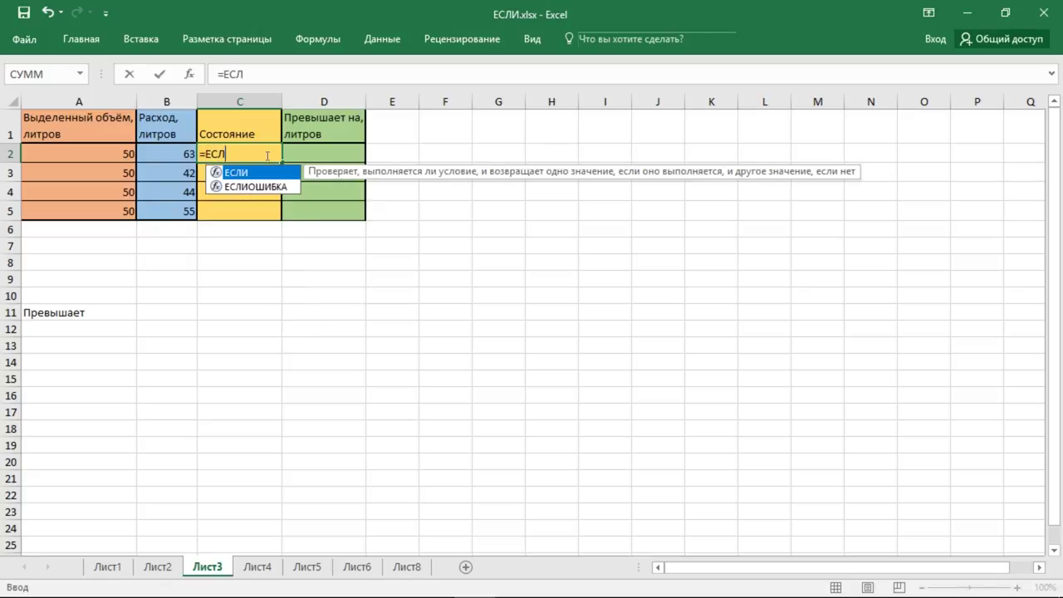
text(И())
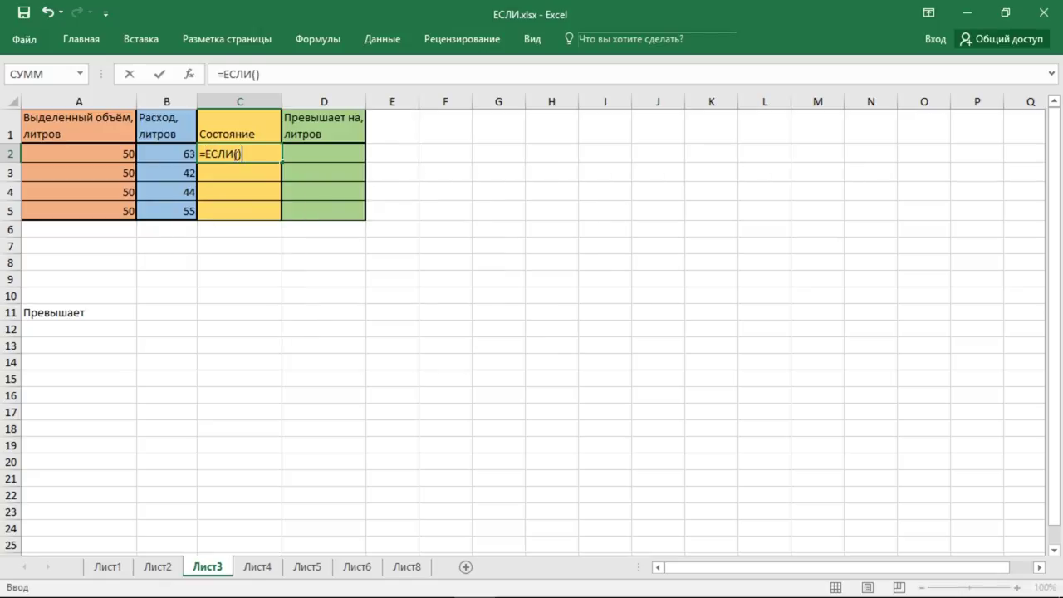
click(236, 154)
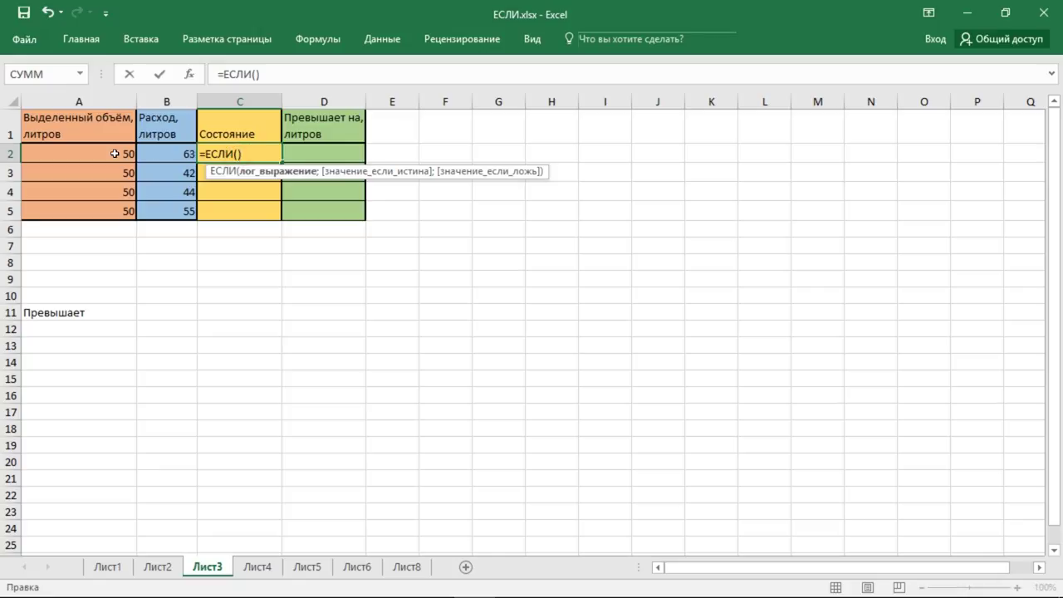
click(173, 157)
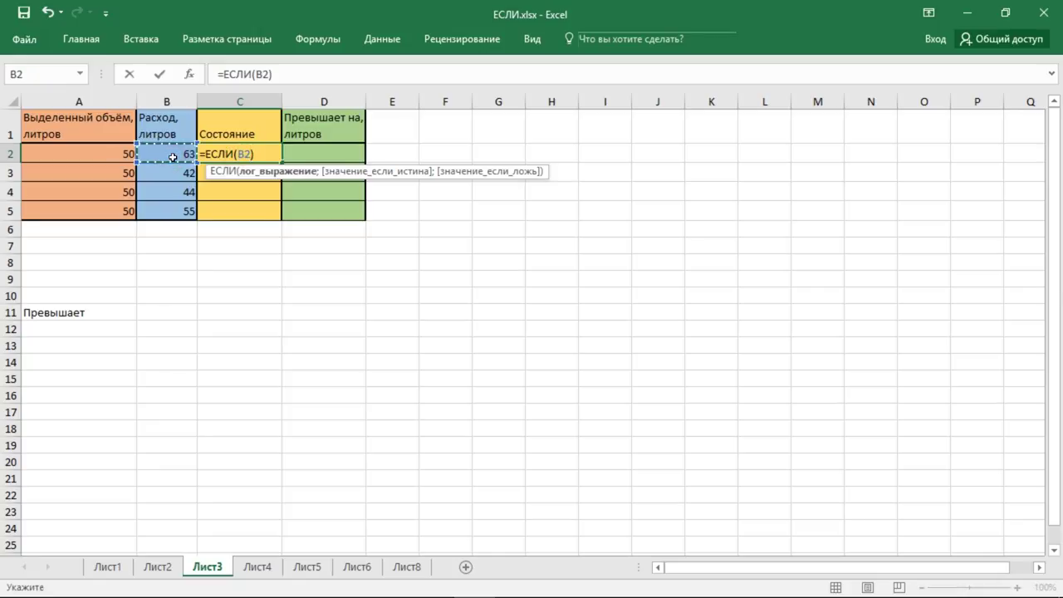
key(alt)
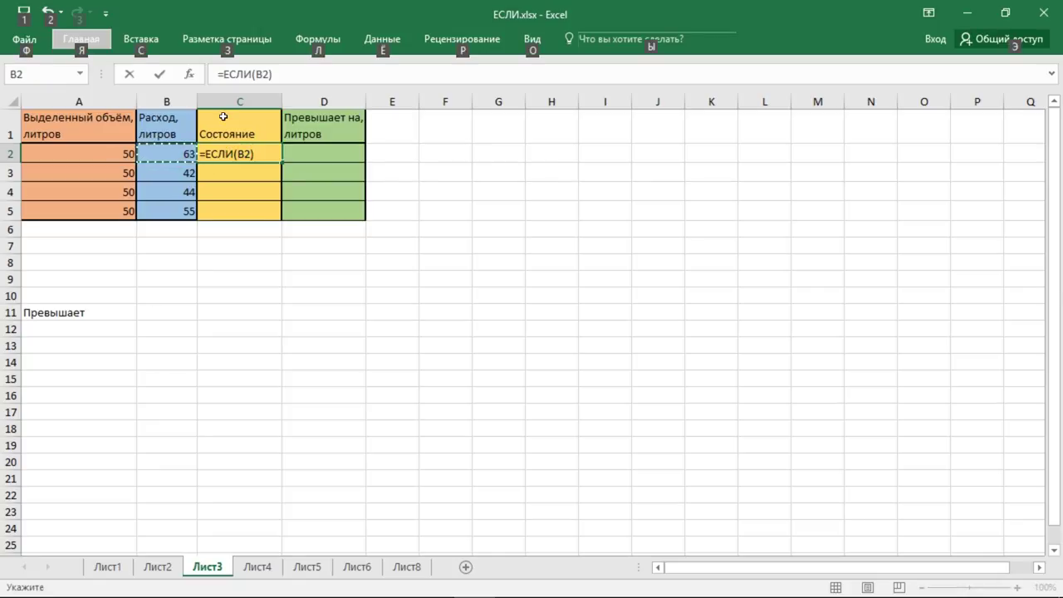
click(250, 154)
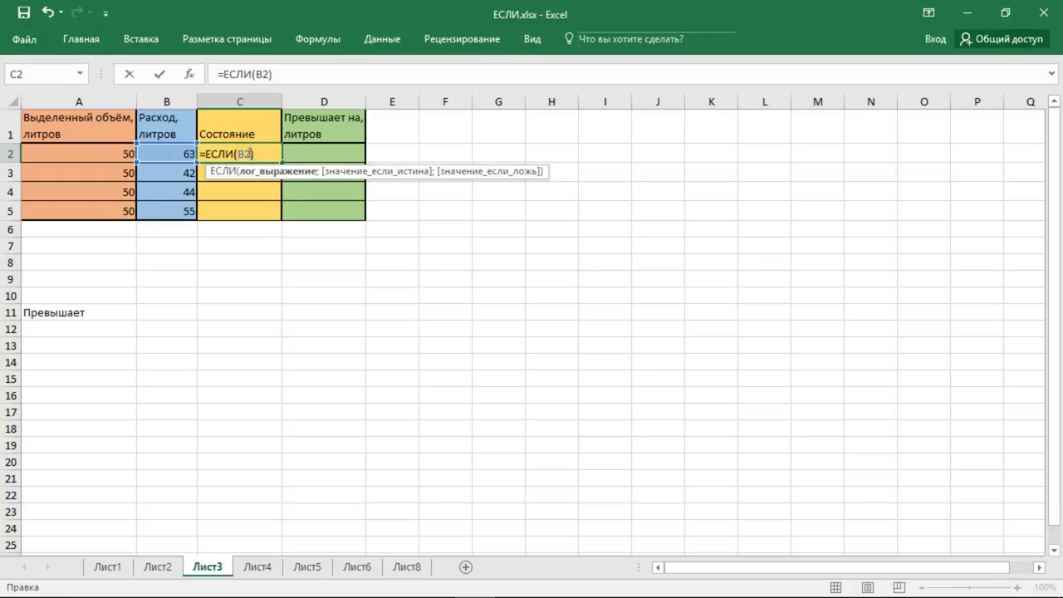
text(>)
click(120, 152)
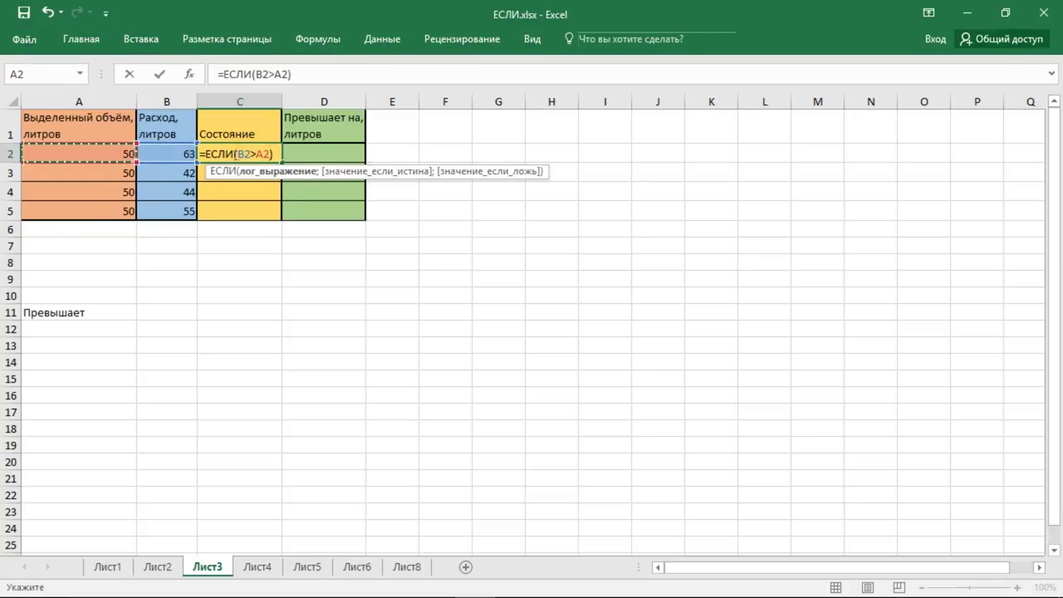
text($)
key(BackSpace)
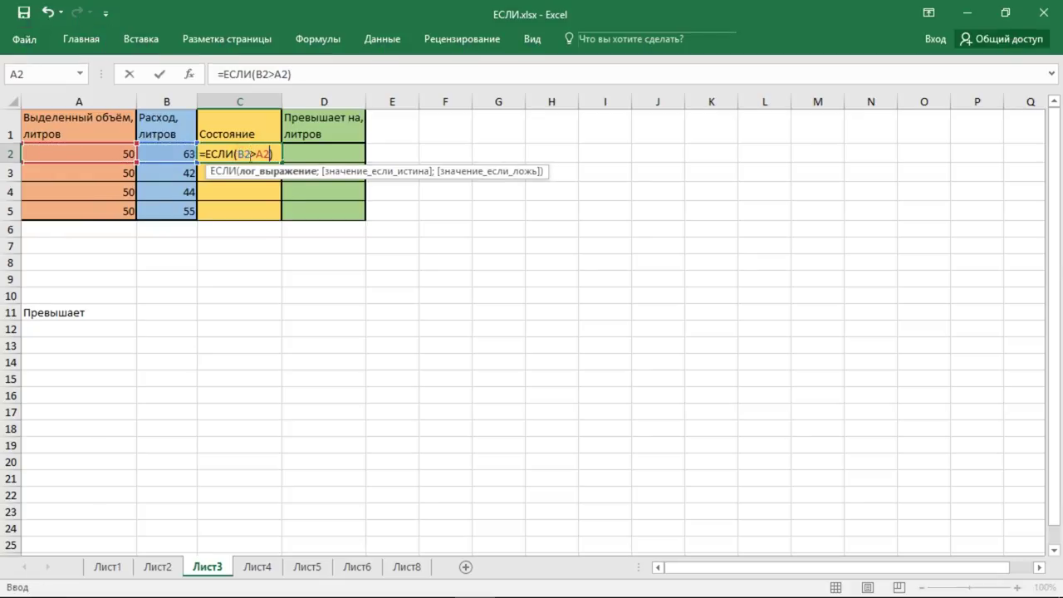
Complete C2 as =ЕСЛИ(B2>A2;"Превышает";"В норме") and commit it.
text(;Пр)
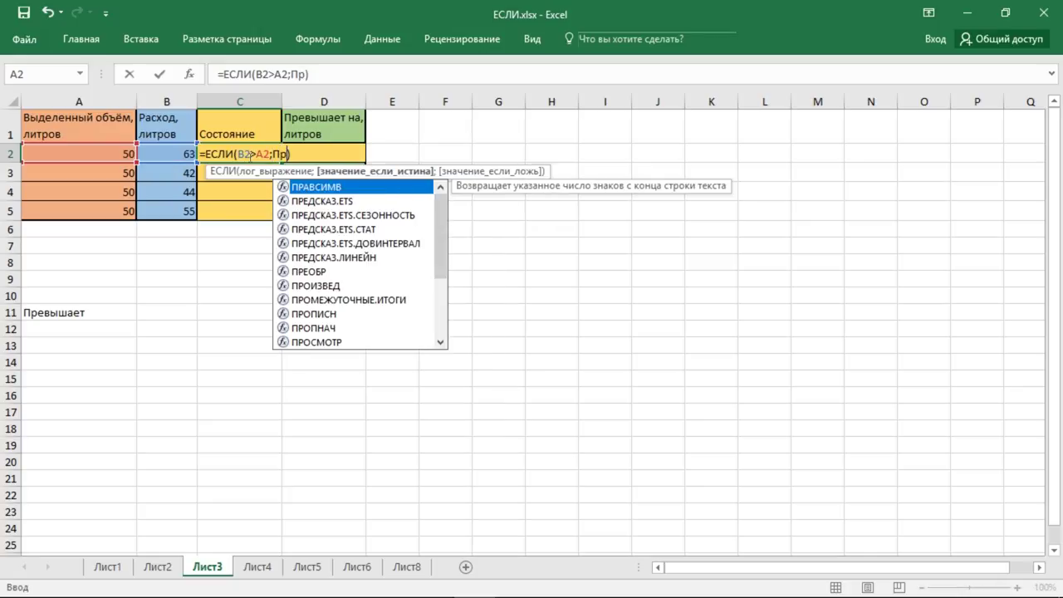
text(евышает)
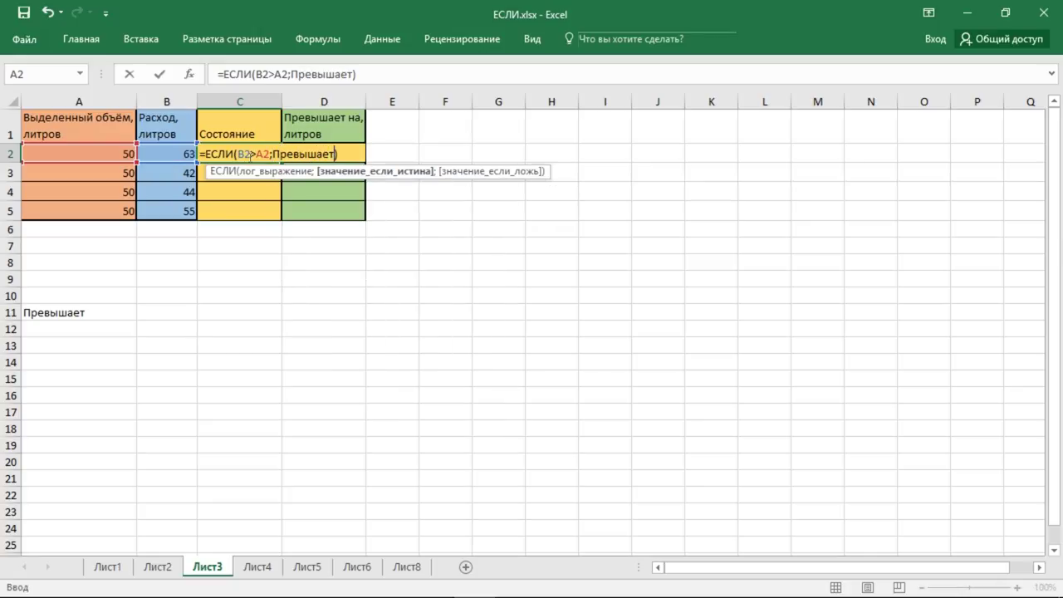
click(273, 153)
text(")
click(340, 154)
text(")
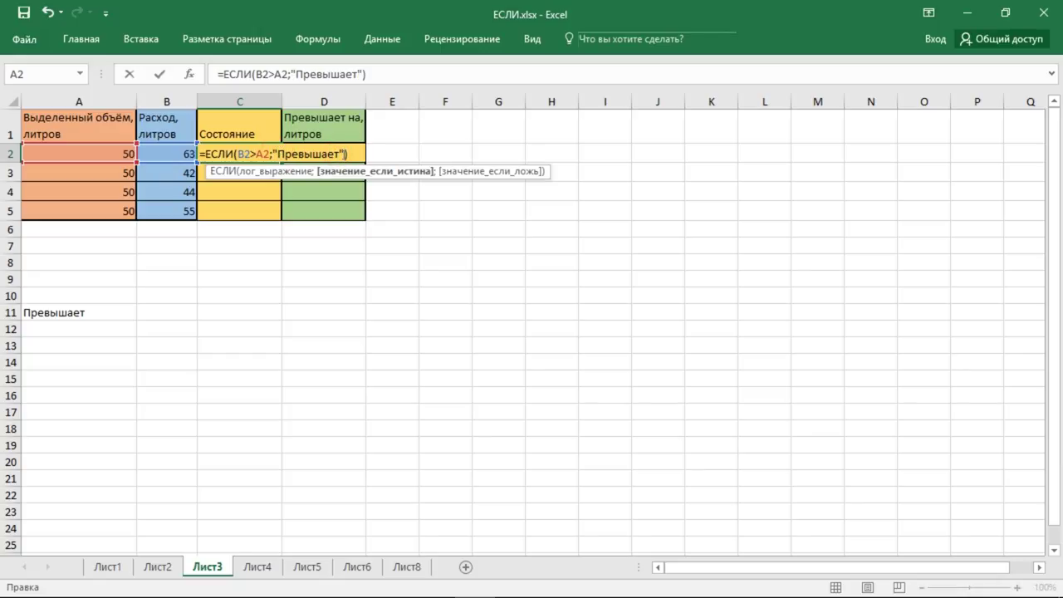
text(;)
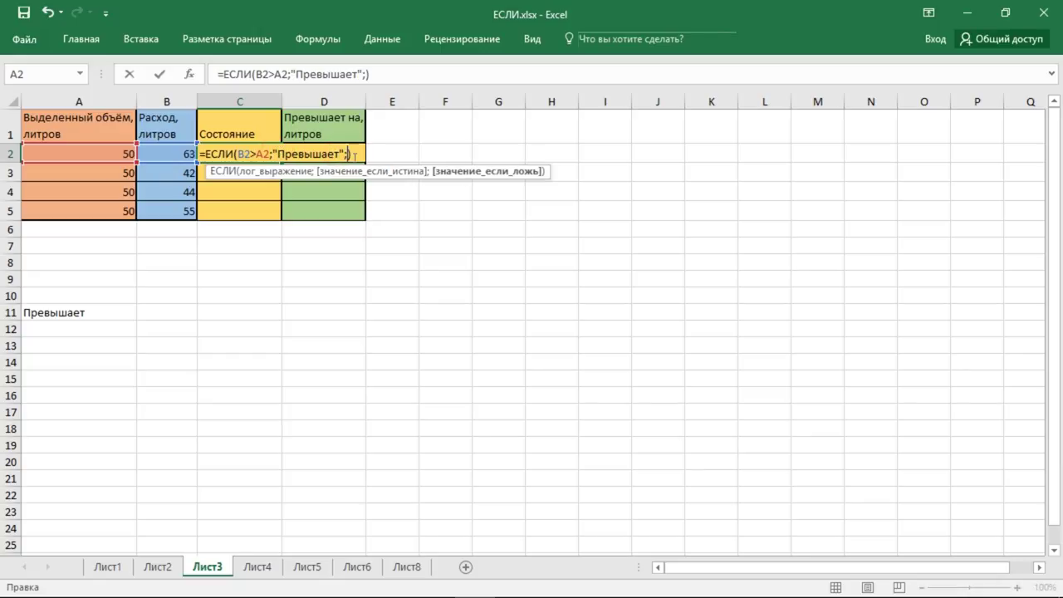
text(В)
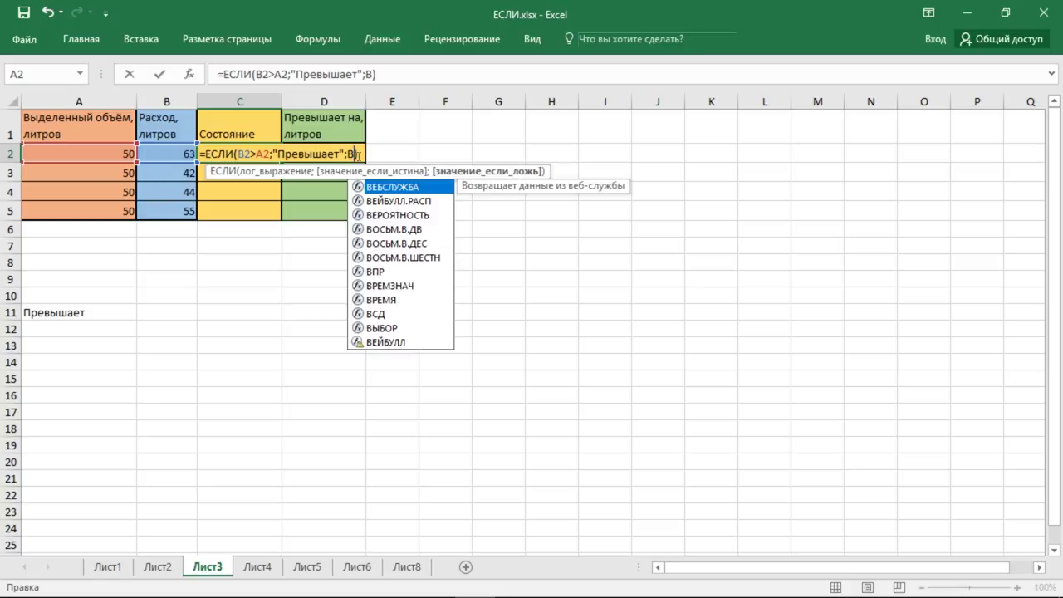
text( норме)
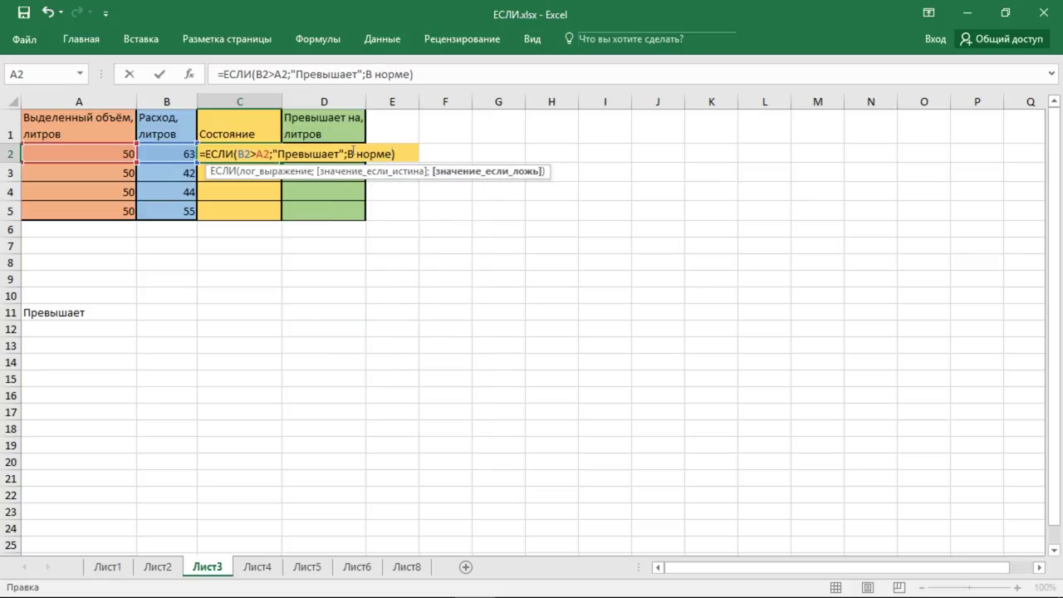
click(348, 153)
text(")
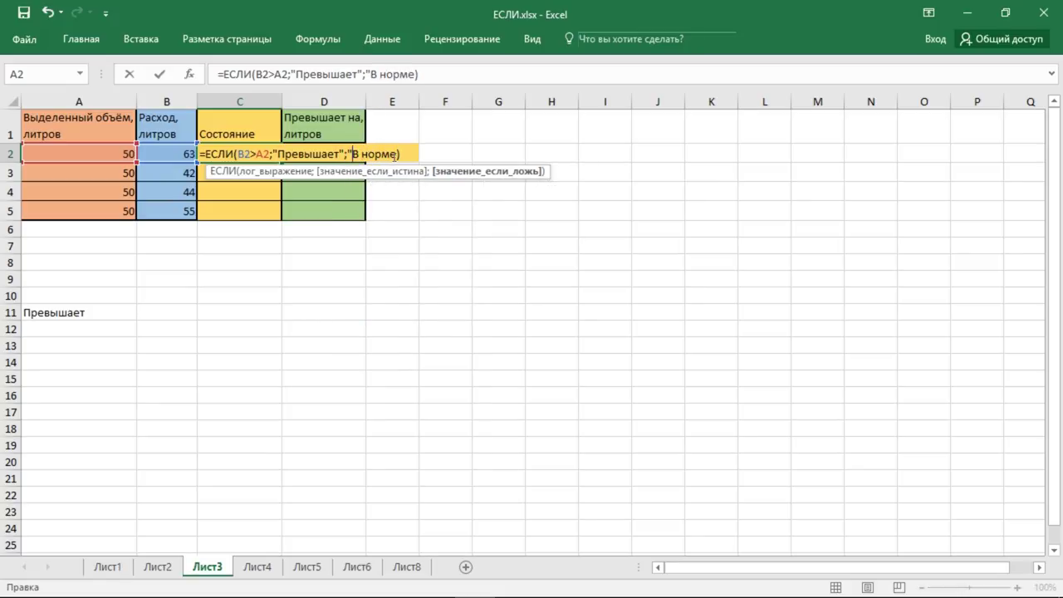
click(396, 154)
text(")
key(Return)
Check C2 against B2 and A2, then fill the formula down to C5.
click(253, 154)
click(174, 152)
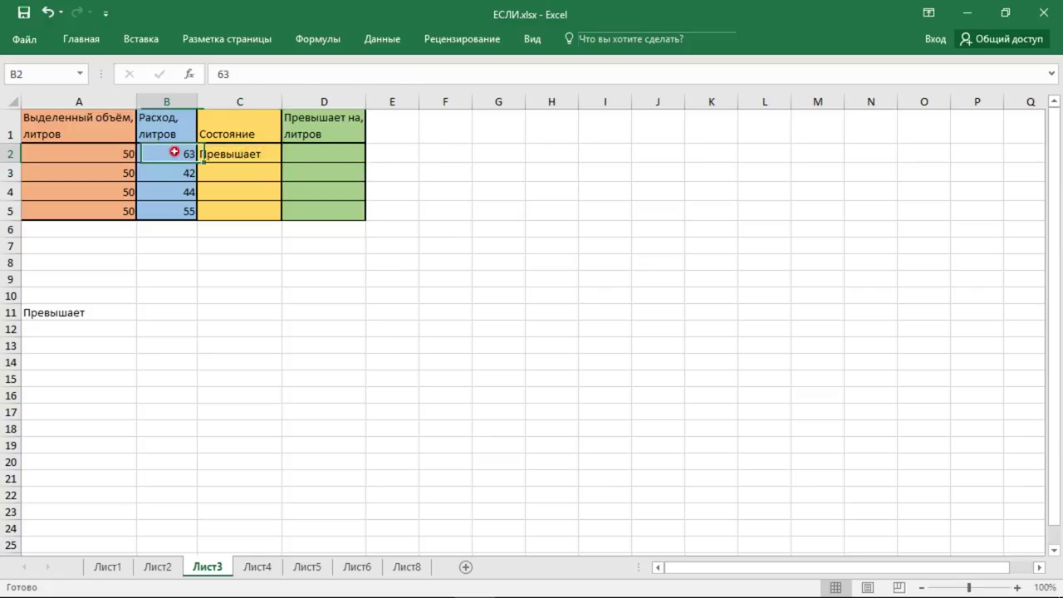
click(89, 150)
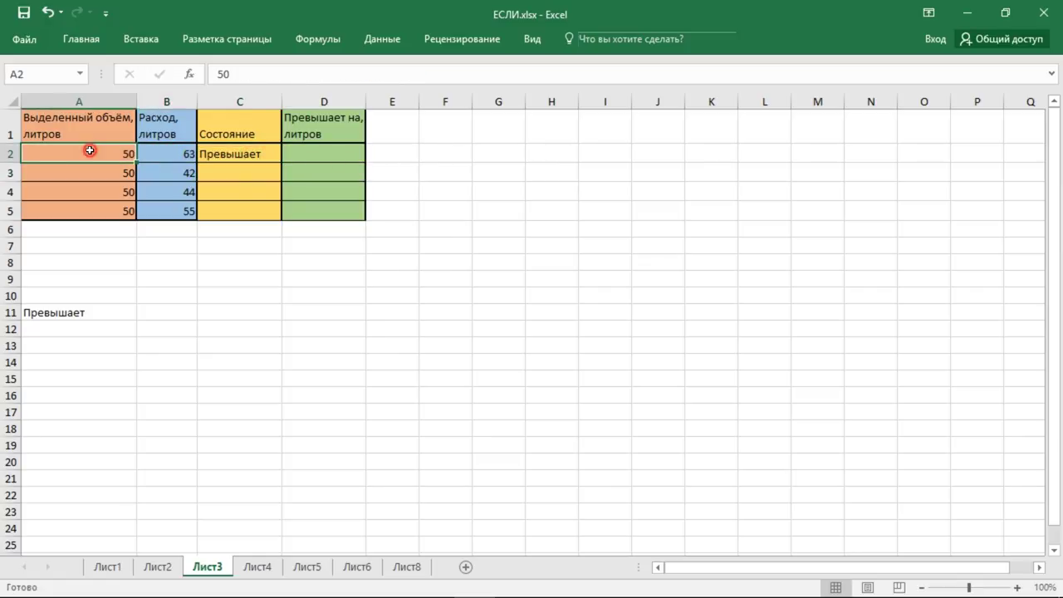
click(280, 154)
drag(281, 163, 284, 217)
click(248, 176)
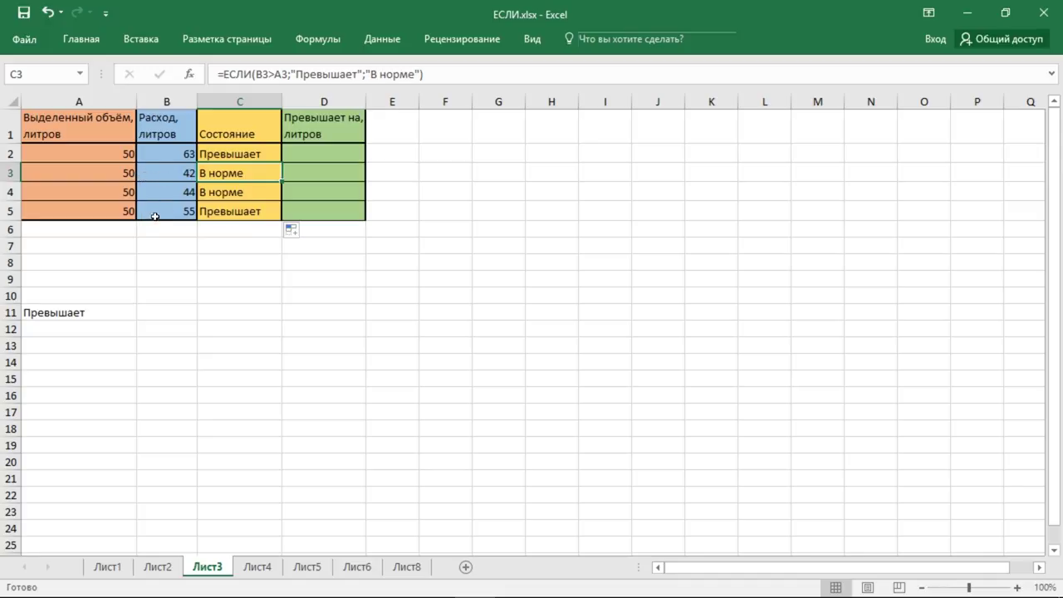
Enter =ЕСЛИ(B2>A2;B2-A2;0) in D2, showing an excess of 13.
click(271, 152)
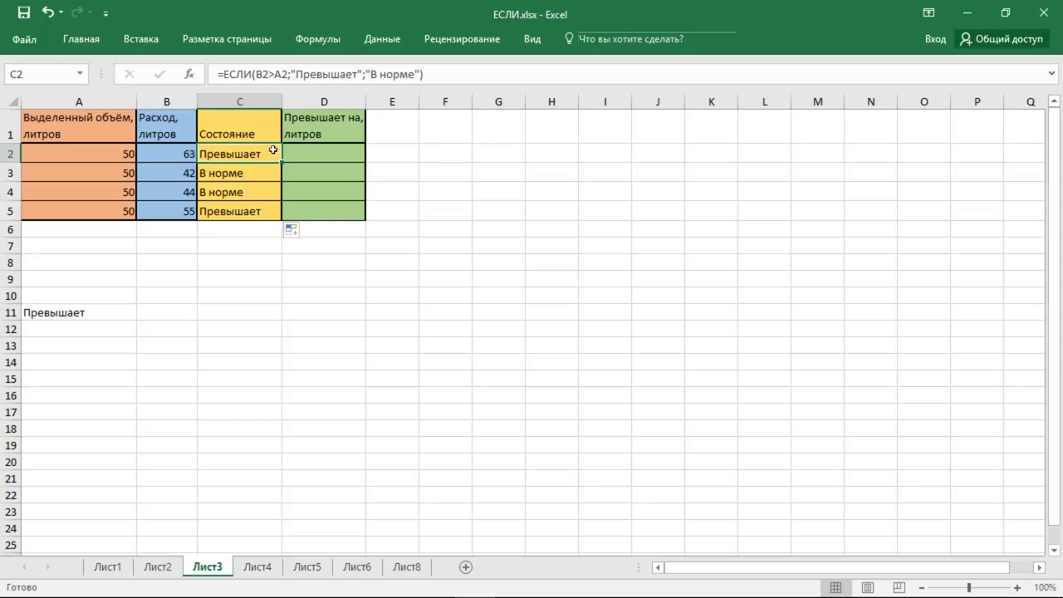
click(302, 155)
text(=)
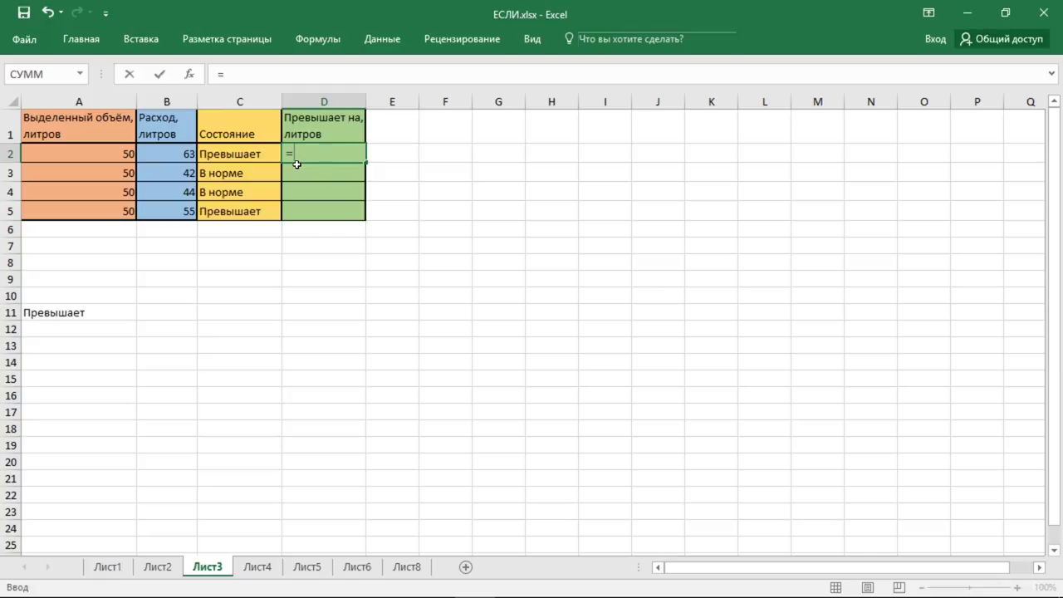
text(ЕСЛИ)
double_click(299, 171)
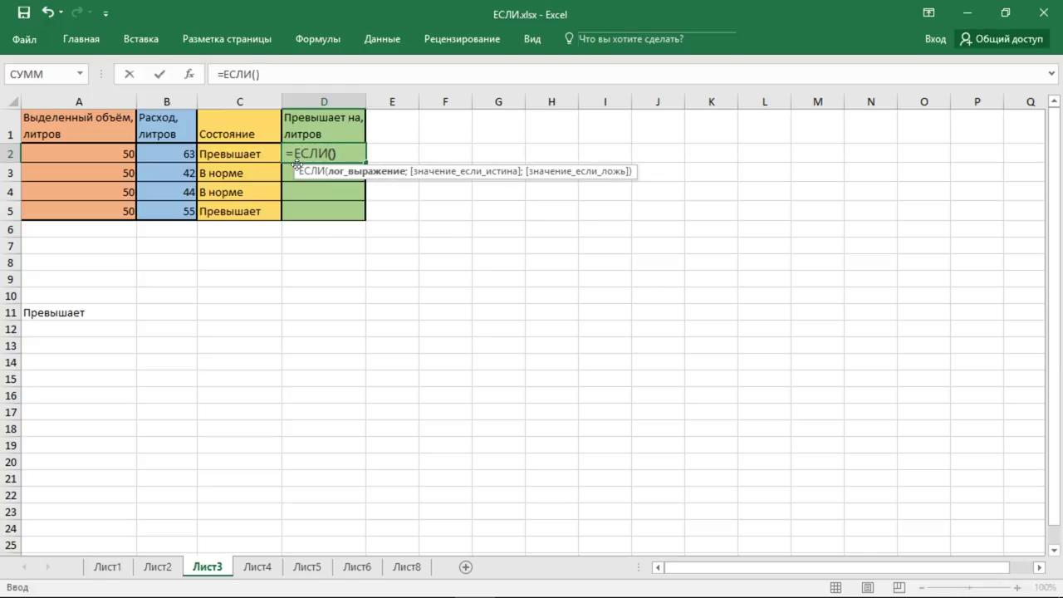
click(333, 154)
click(183, 154)
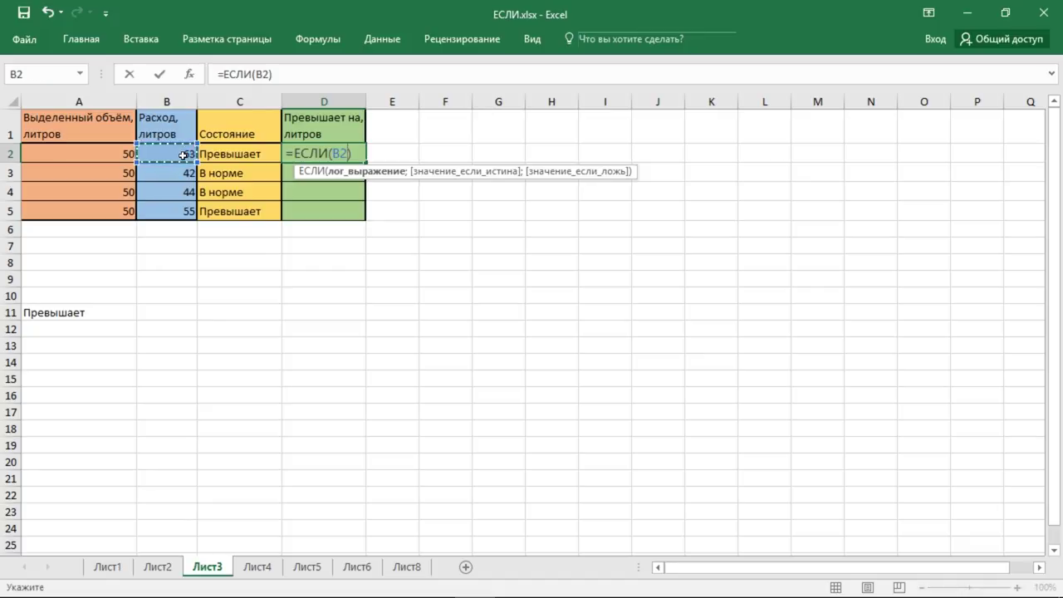
text(>)
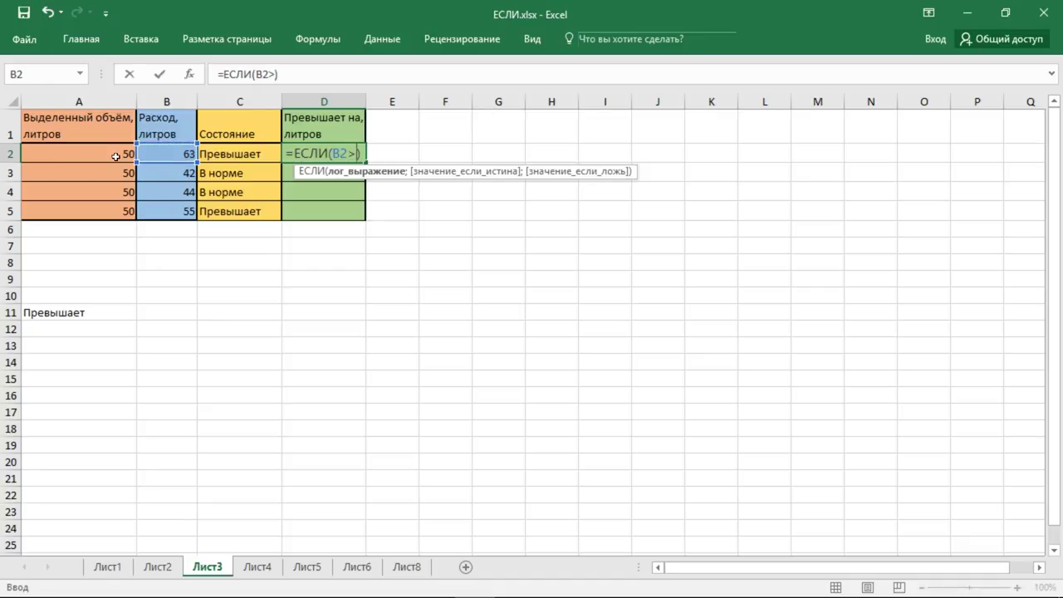
click(116, 155)
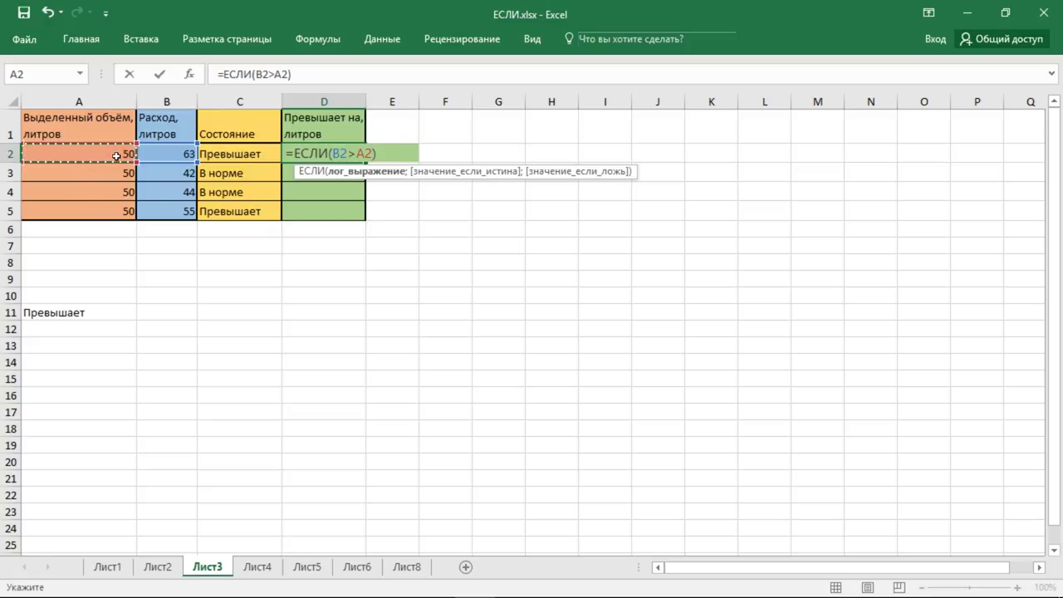
text(;)
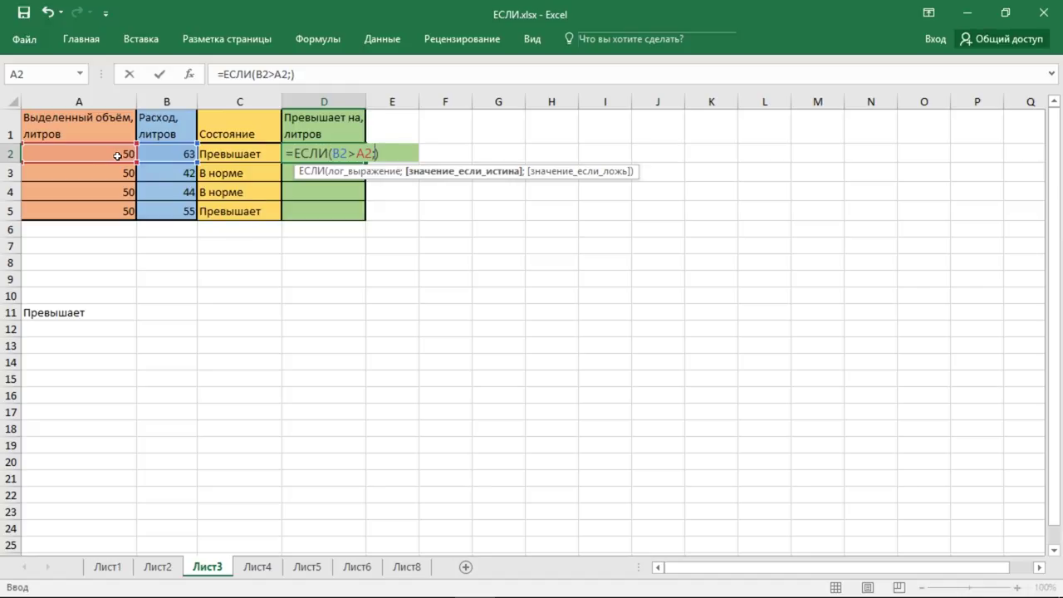
click(181, 154)
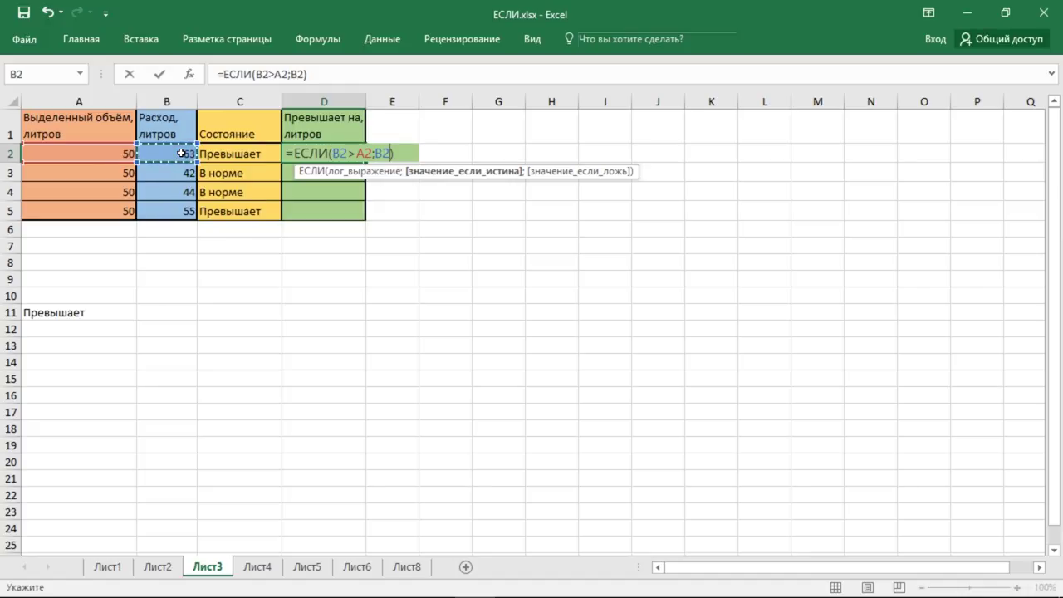
text(-)
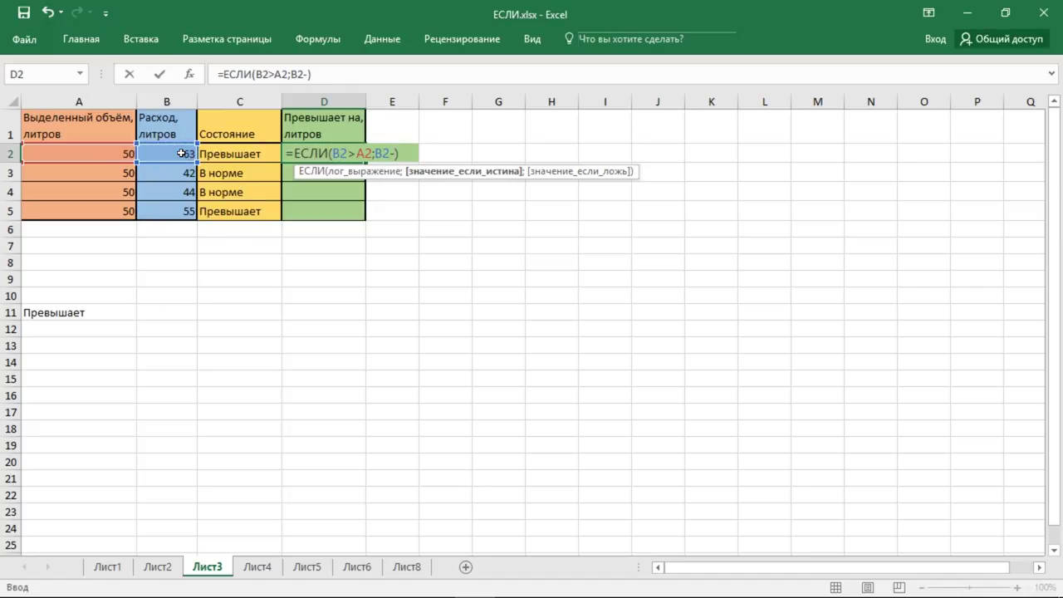
click(121, 152)
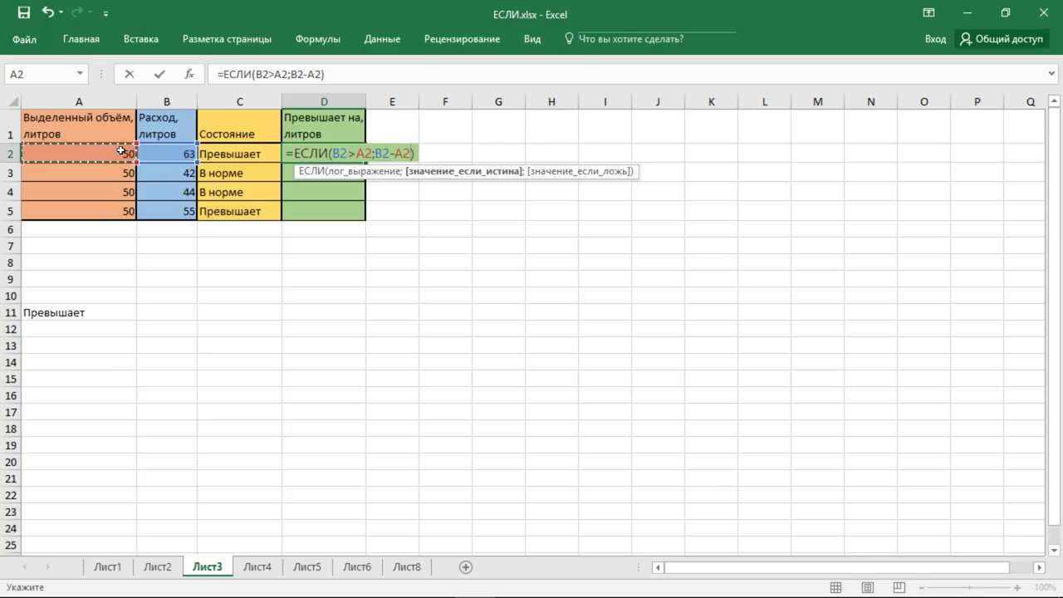
text(;)
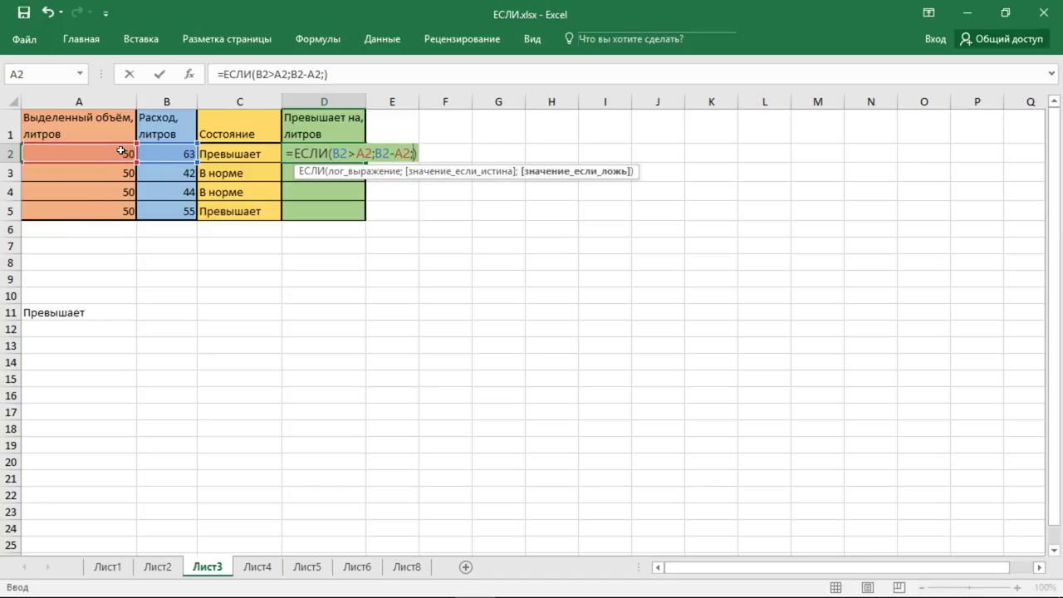
text(0)
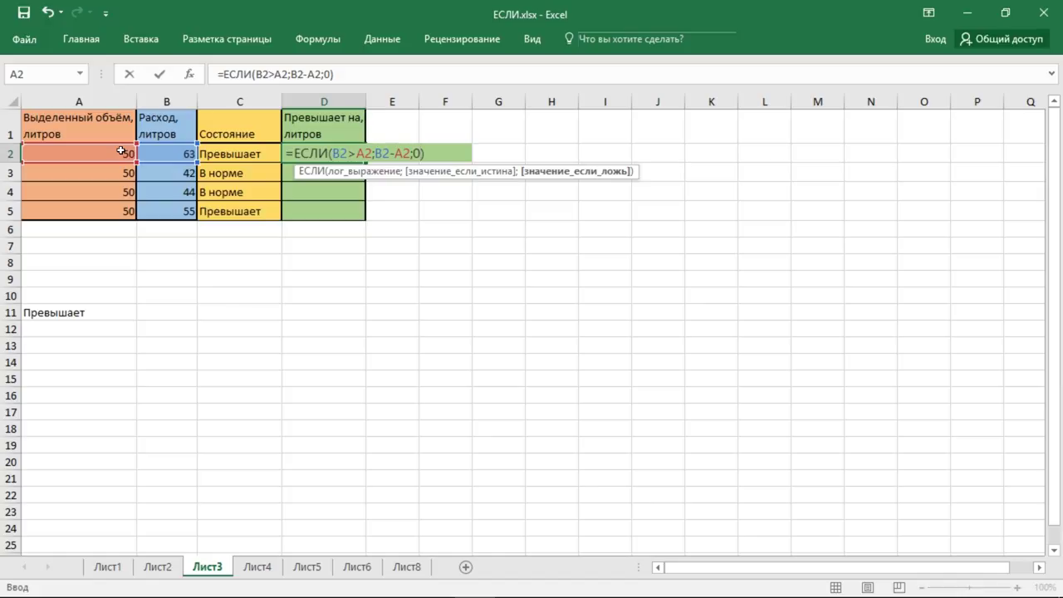
key(Return)
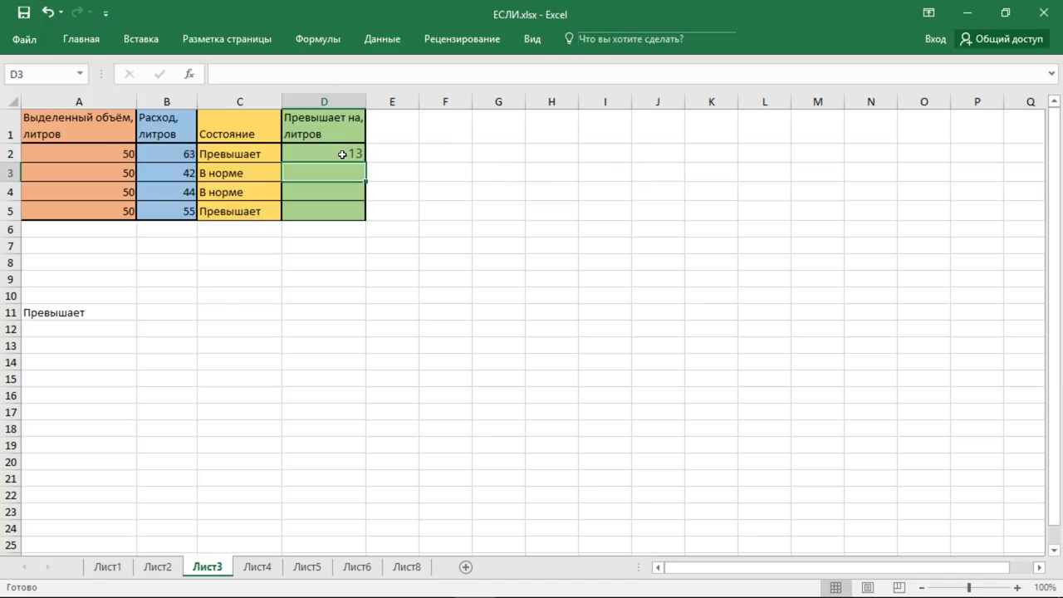
Review D2 against B2 and A2, then fill it down to D5, giving 0, 0 and 5.
click(343, 154)
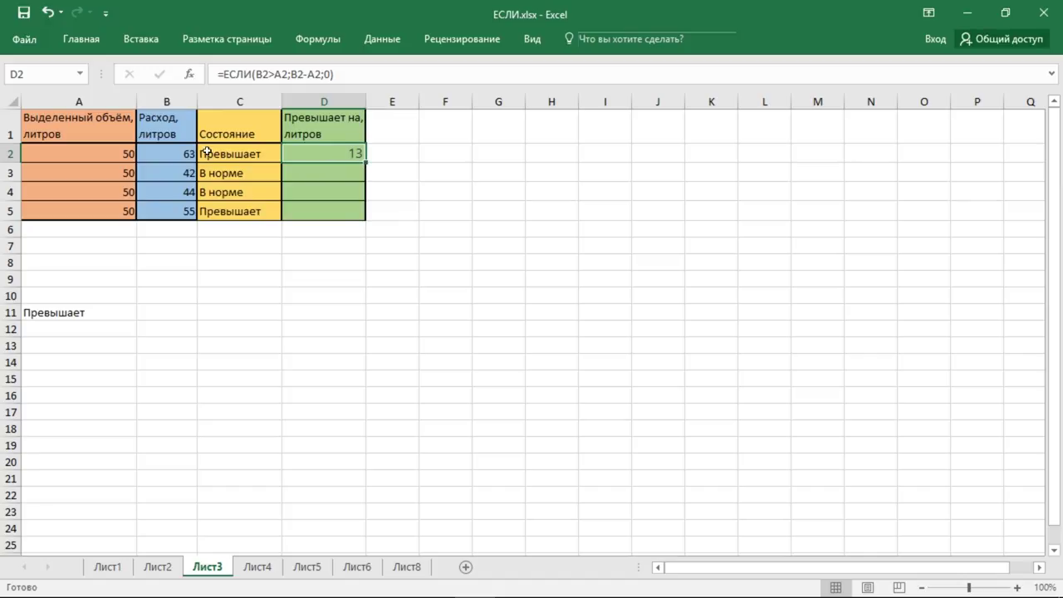
click(176, 152)
click(96, 150)
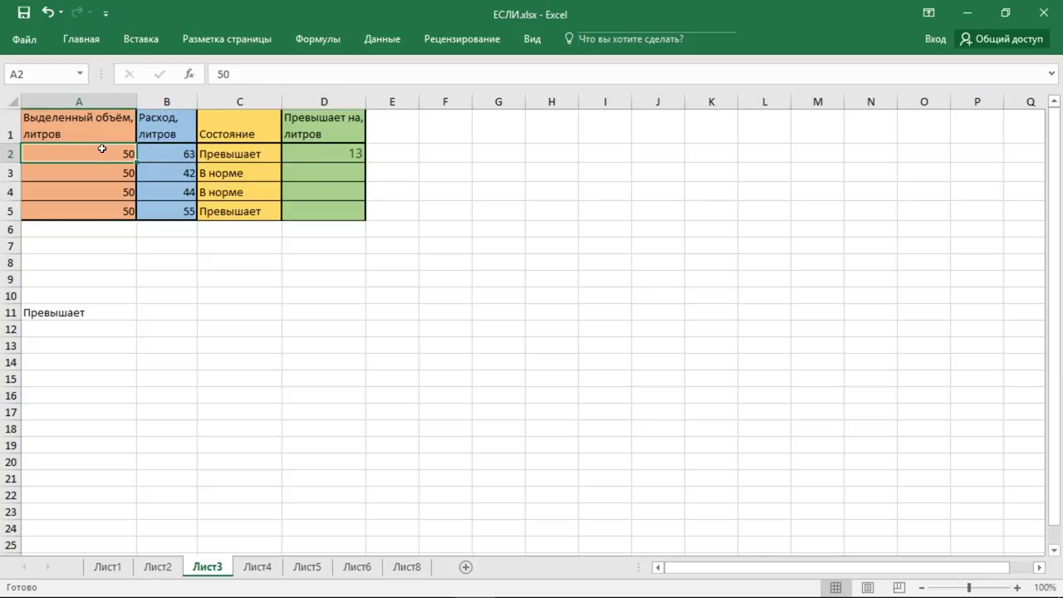
click(165, 151)
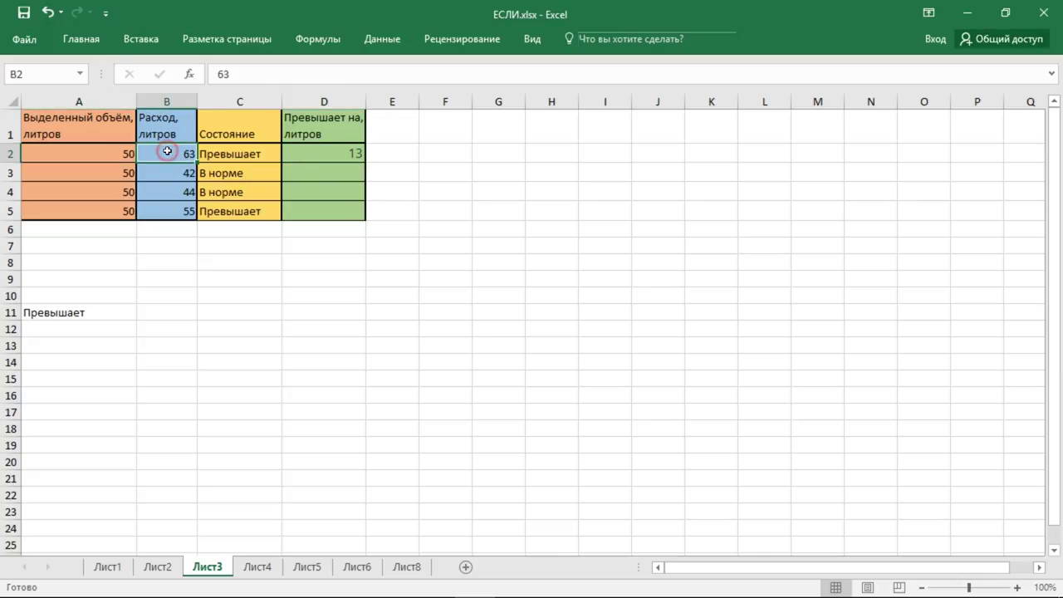
click(337, 152)
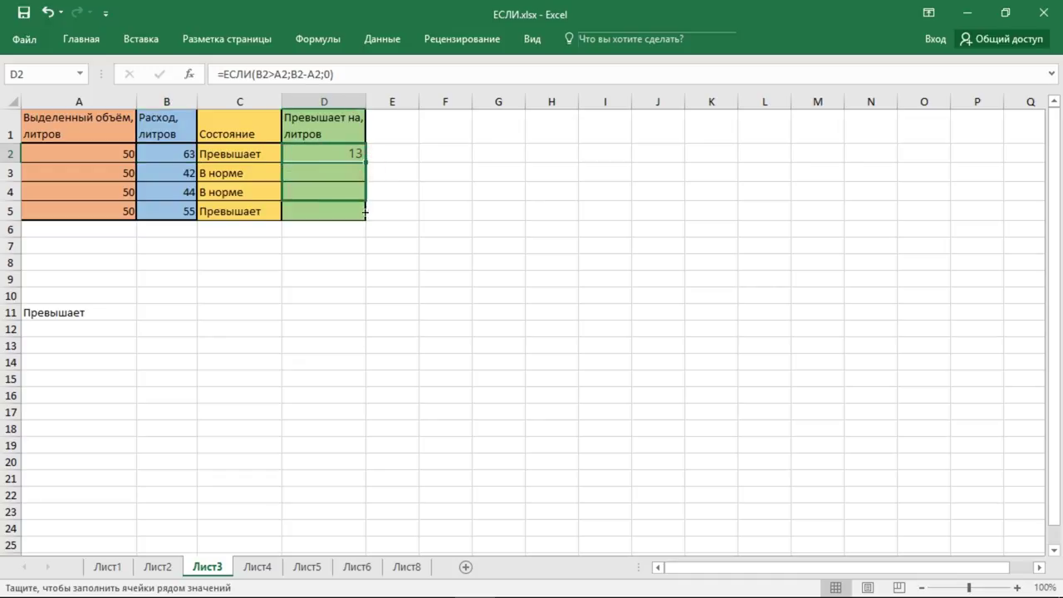
drag(369, 164, 367, 217)
click(349, 173)
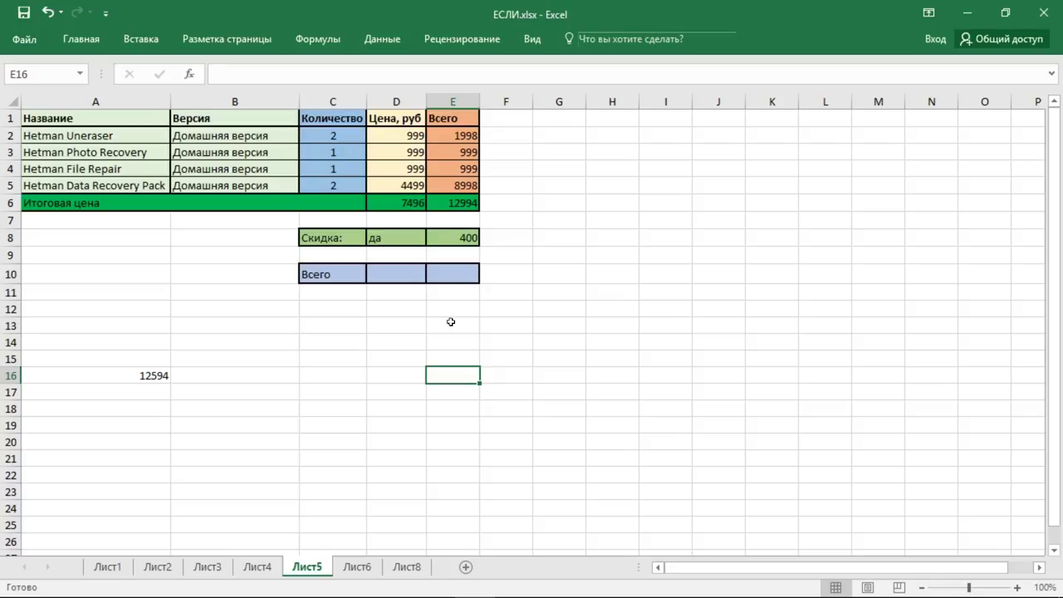
Enter =ЕСЛИ(D8="ДА";E6-E8;E6) in E10, giving 12594 after the 400 discount.
click(457, 277)
text(=)
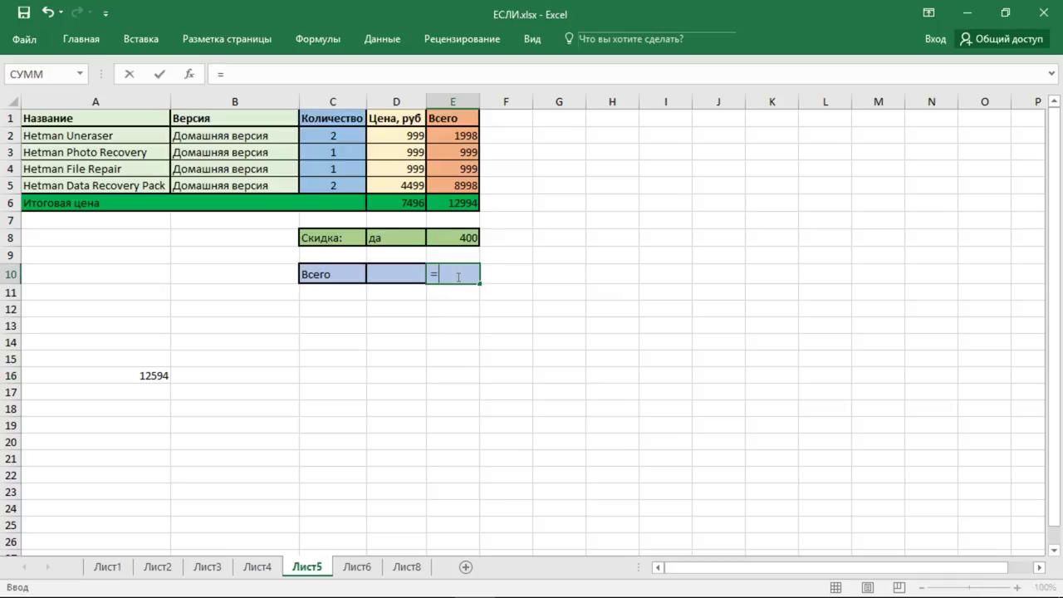
text(ЕСЛИ)
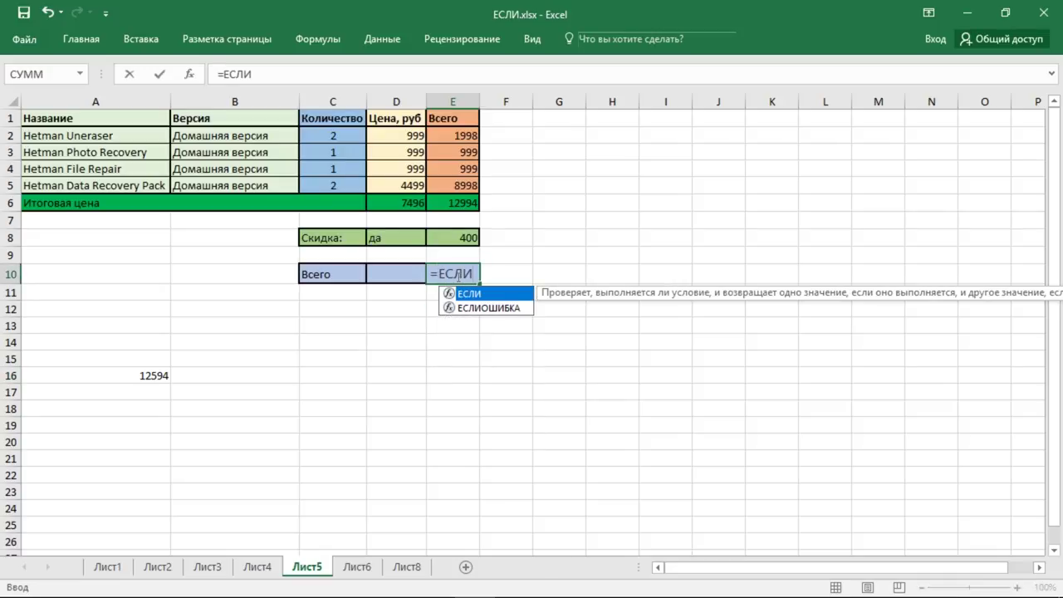
text(())
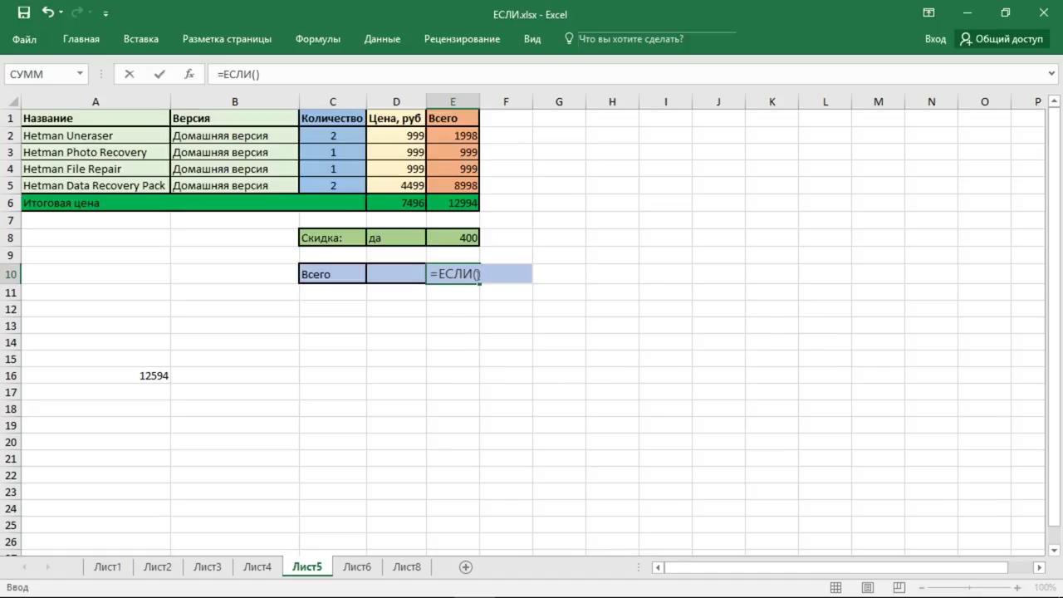
click(478, 274)
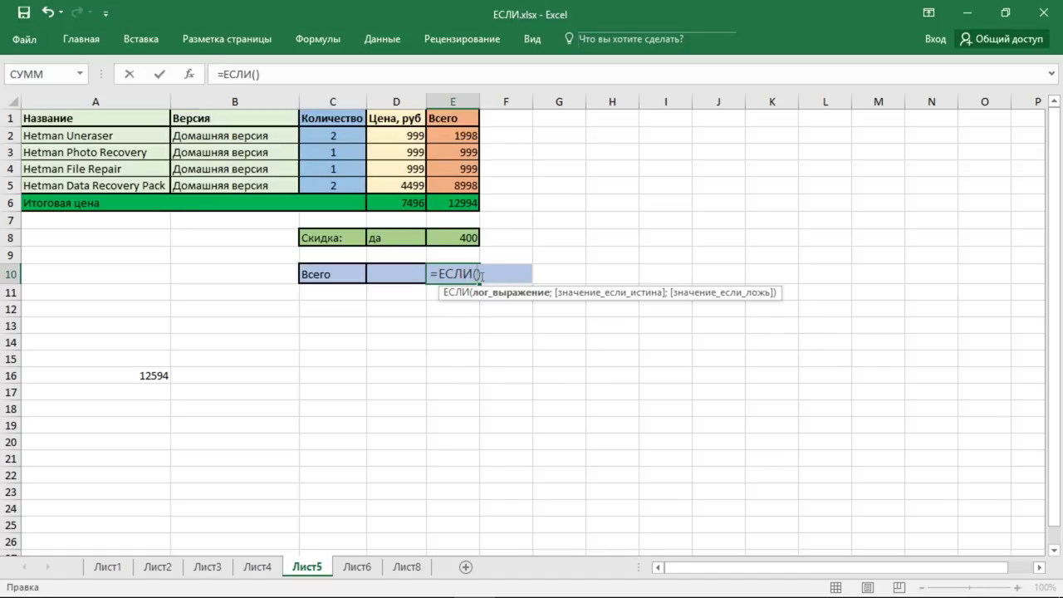
click(405, 239)
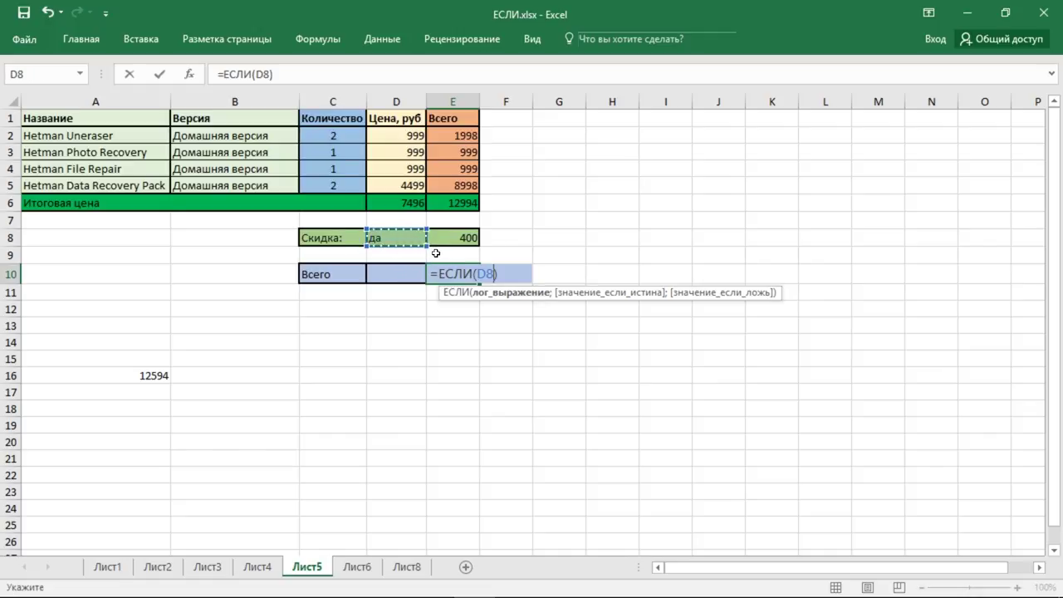
text(=ДА)
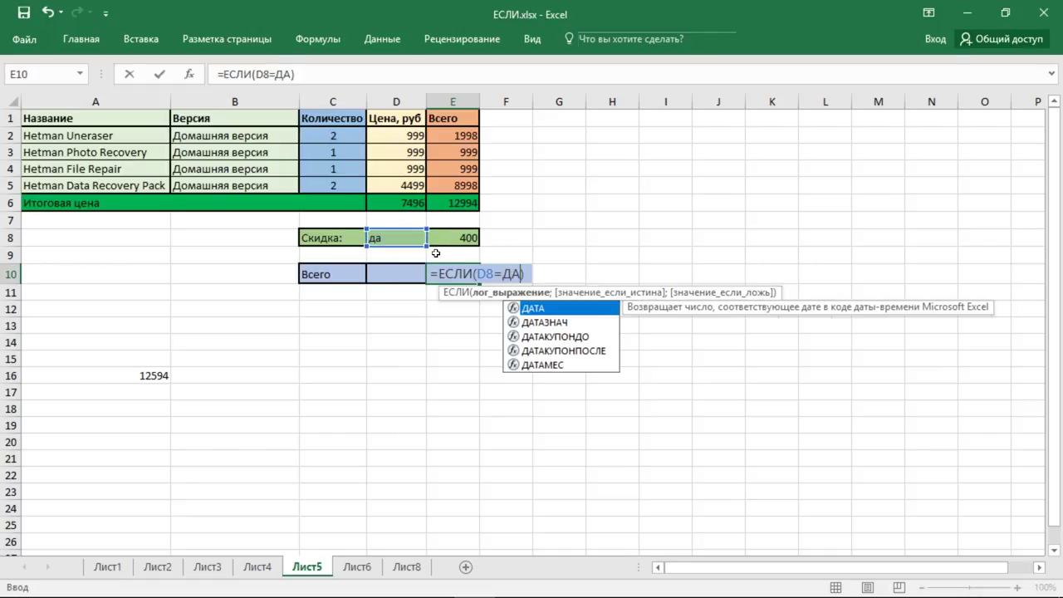
click(503, 275)
text(")
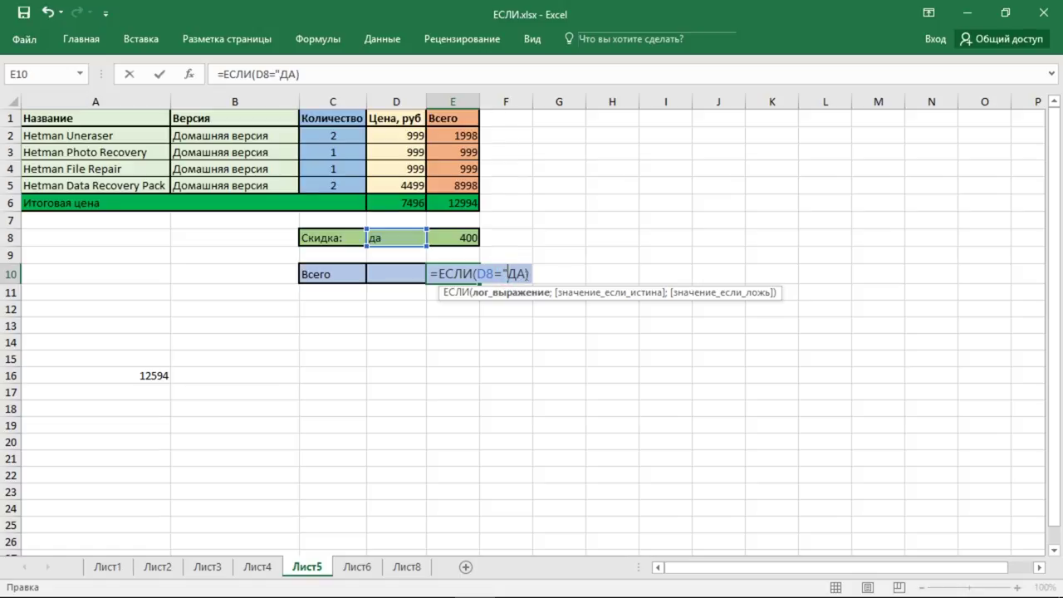
key(Right)
key(Right)
text(";)
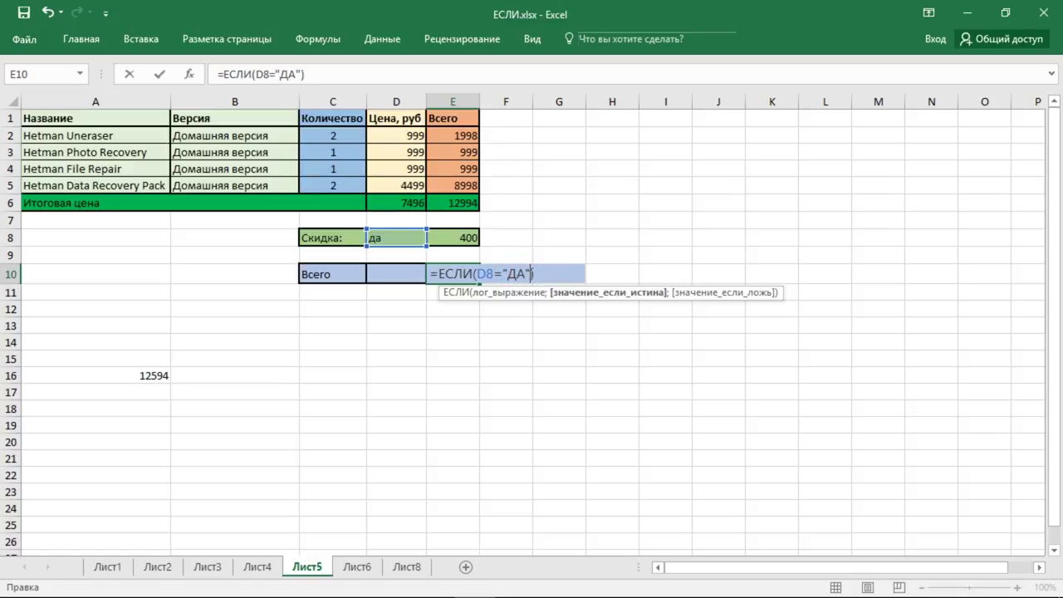
click(465, 202)
text(-)
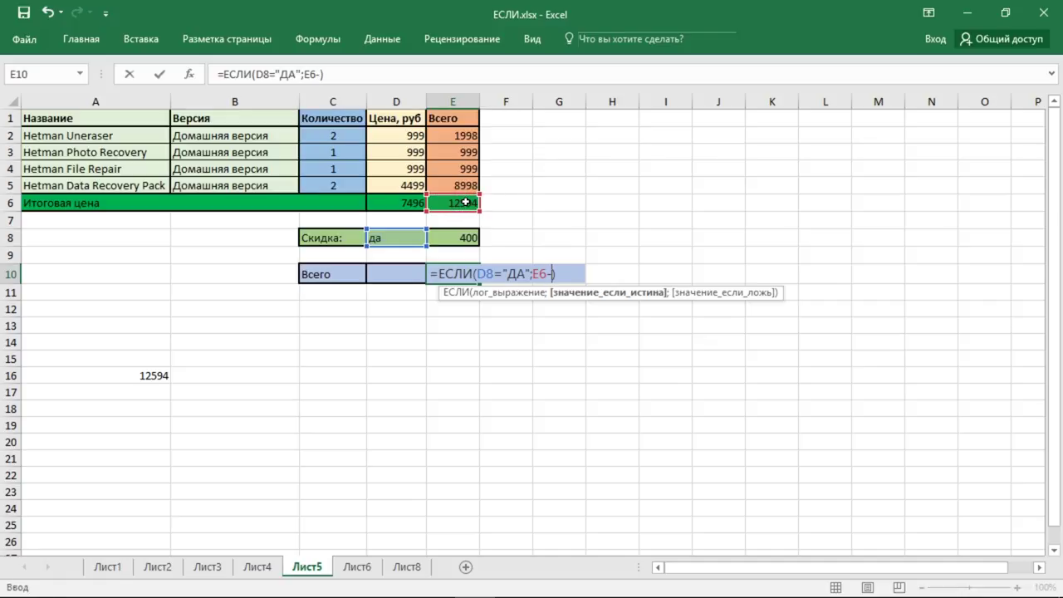
click(464, 236)
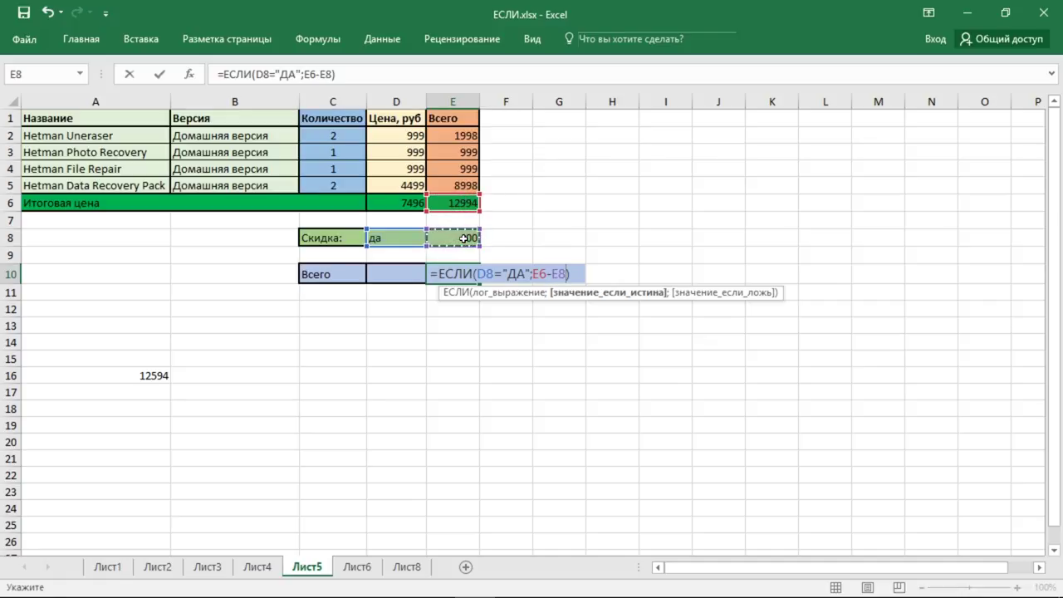
text(;)
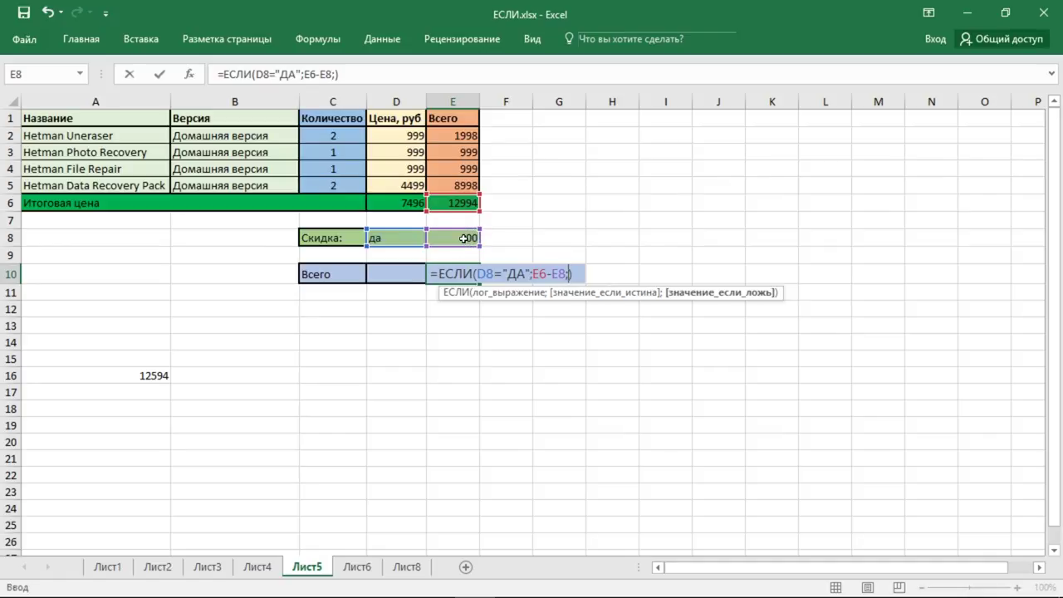
click(464, 202)
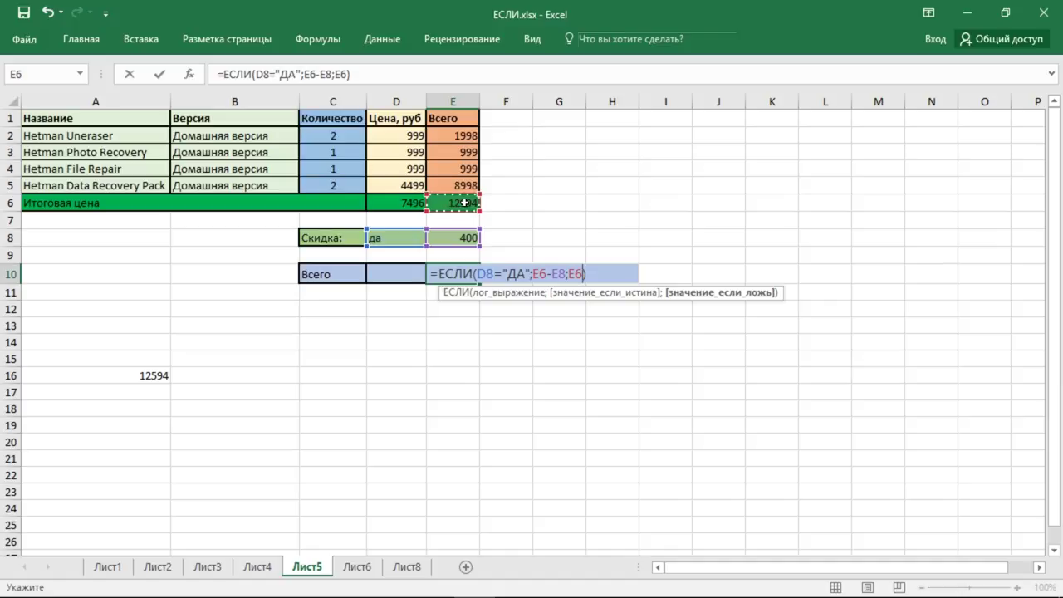
key(Return)
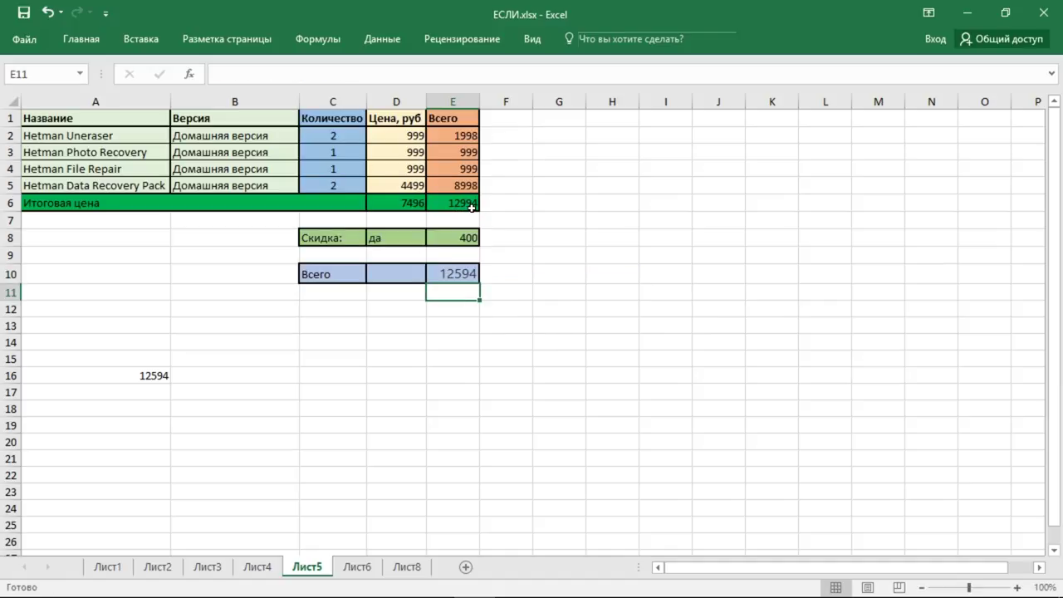
Review D8, E6 and E8, then test D8 with нет (12994) and restore да (12594).
click(405, 239)
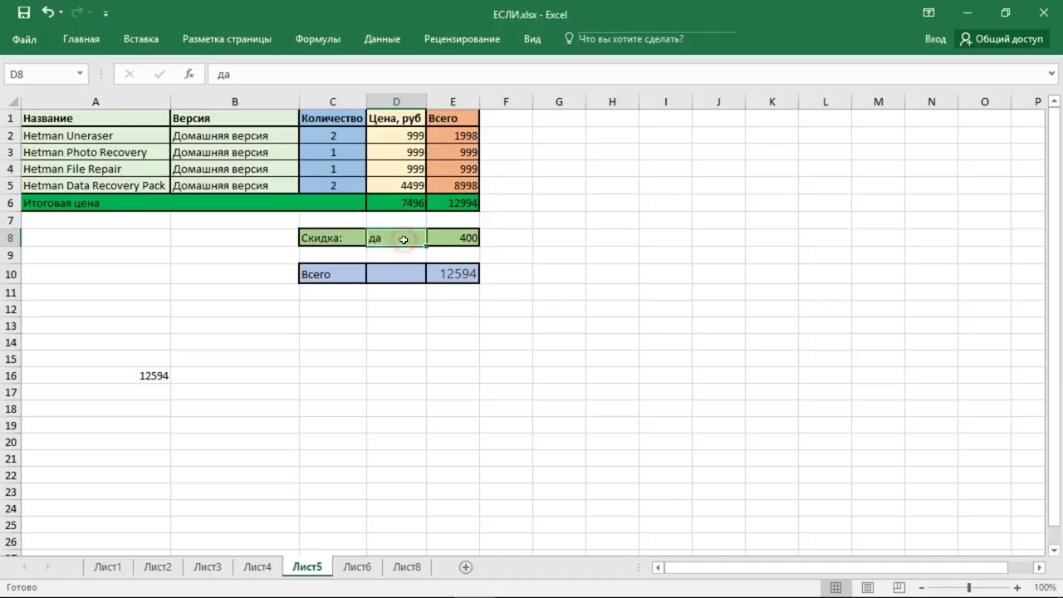
click(458, 204)
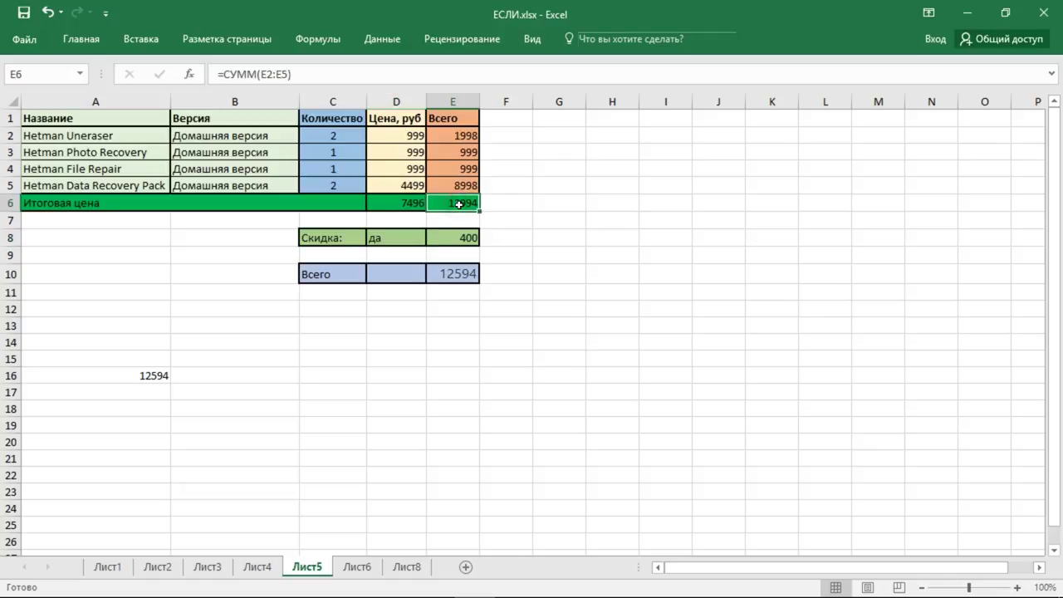
click(449, 237)
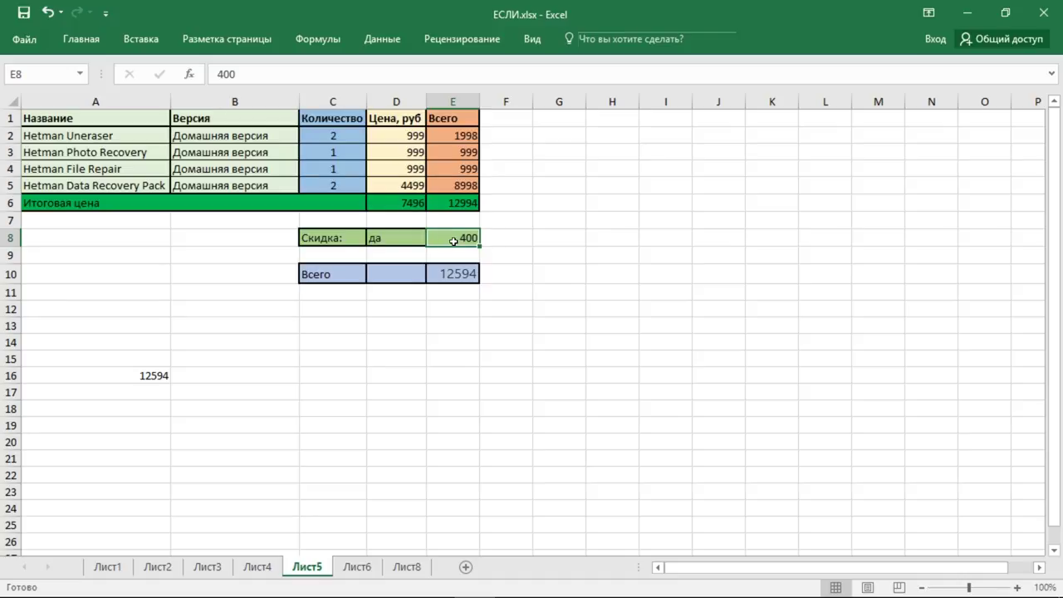
click(401, 238)
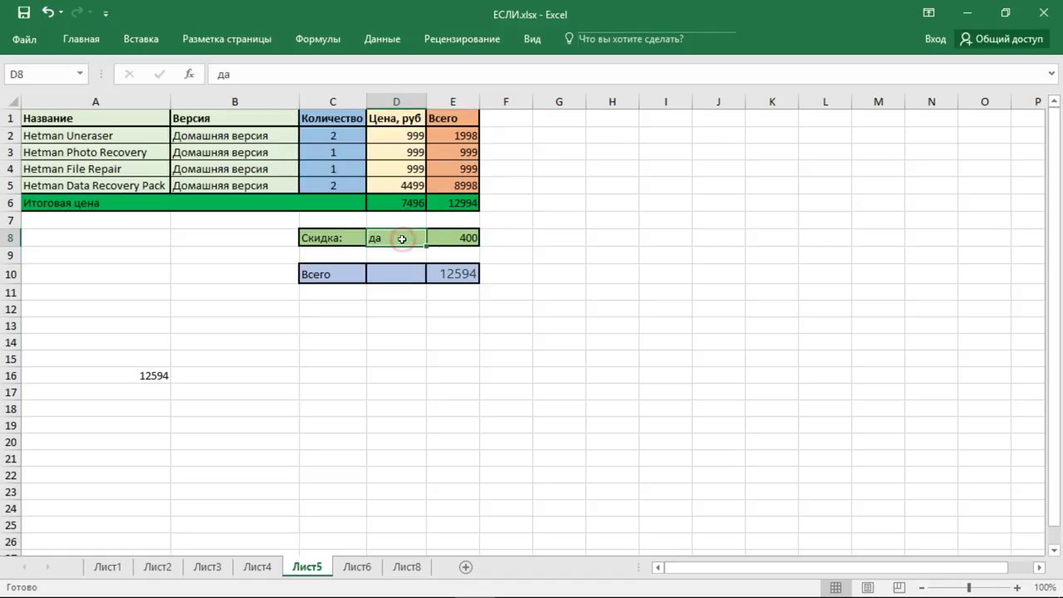
text(нет)
key(Return)
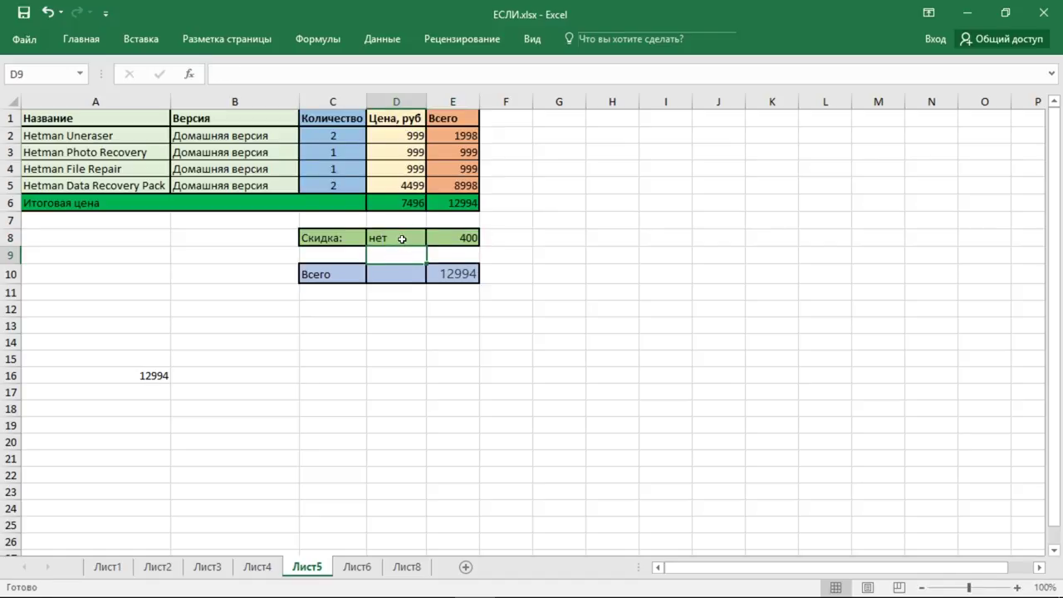
click(401, 237)
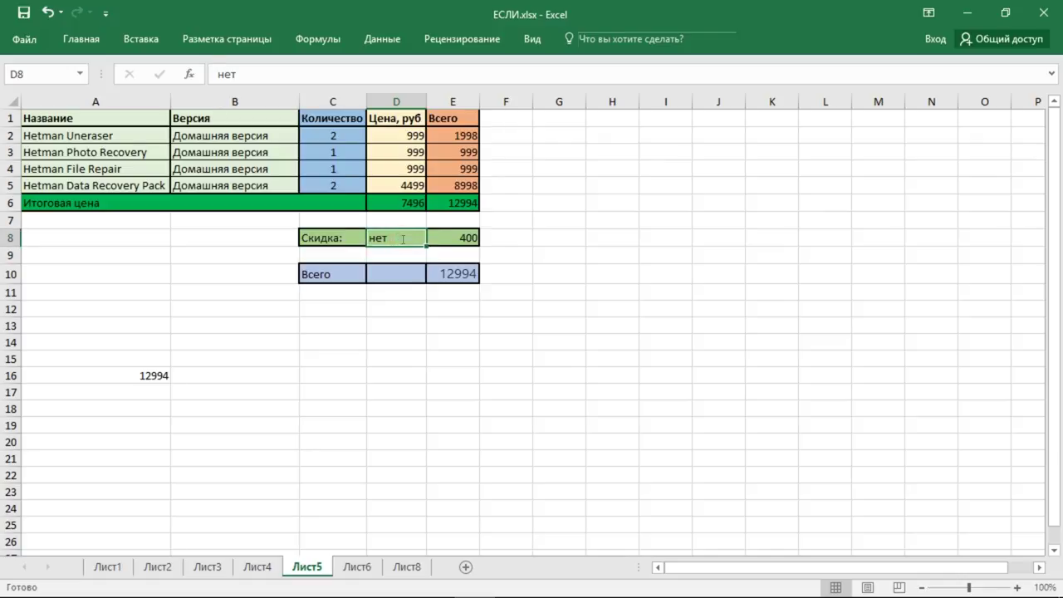
text(да)
key(Return)
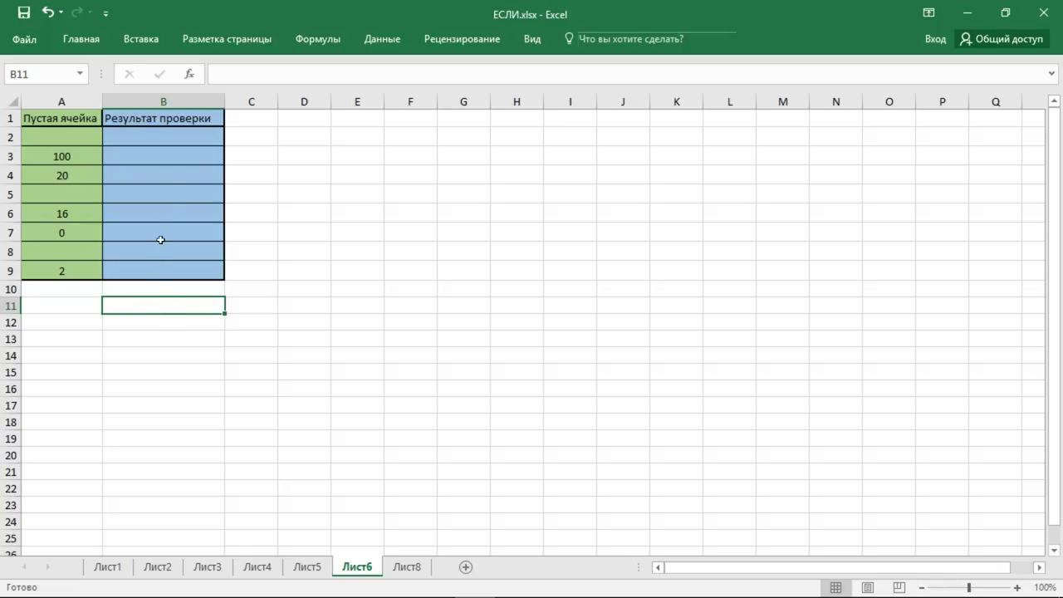
Start B2's formula as =ЕСЛИ( with A2 as the condition reference.
click(191, 137)
text(=)
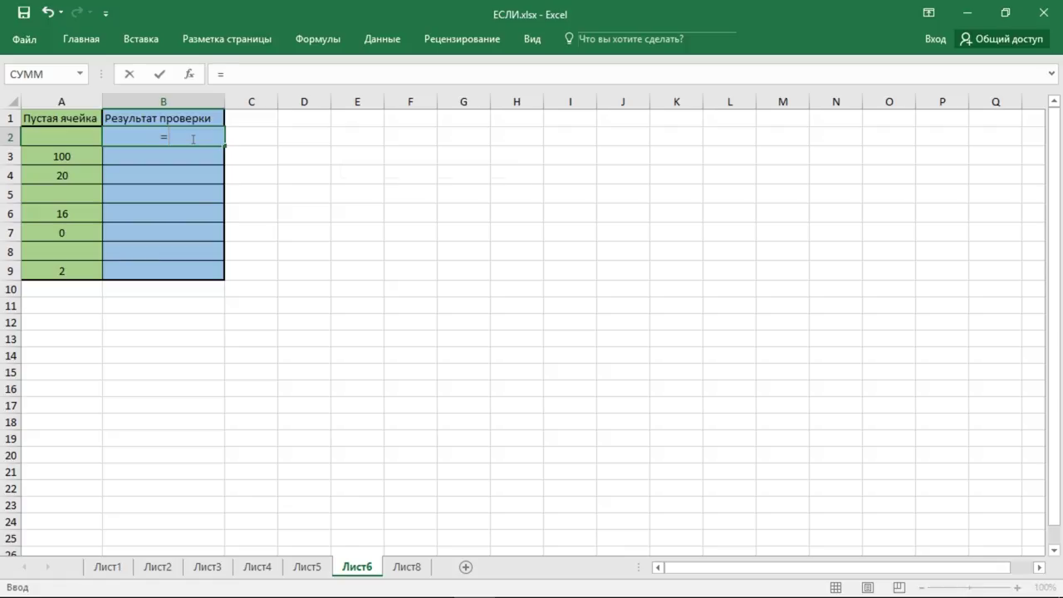
text(ЕСЛИ)
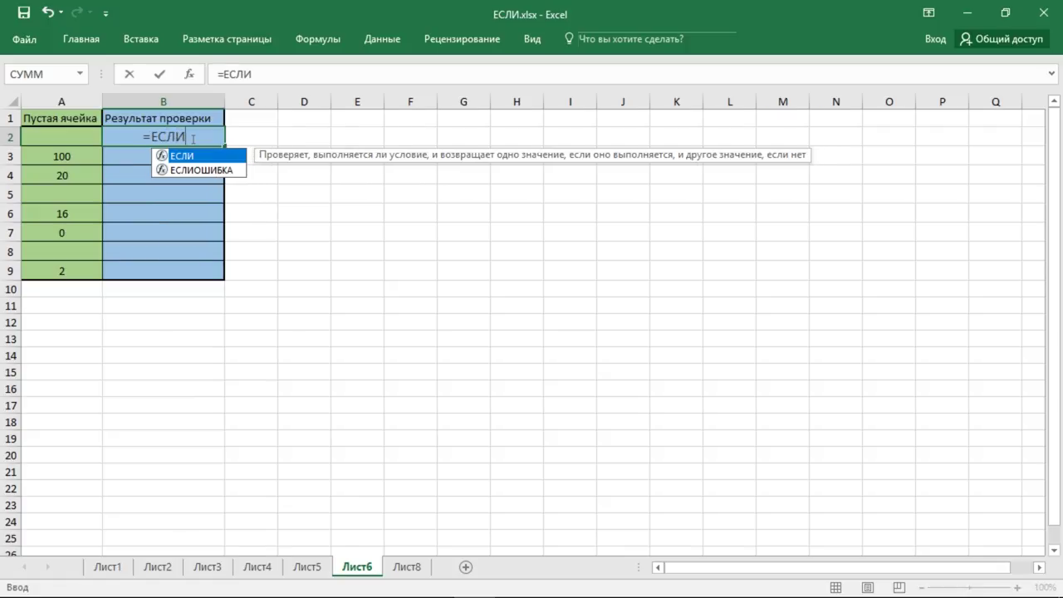
text(())
click(190, 138)
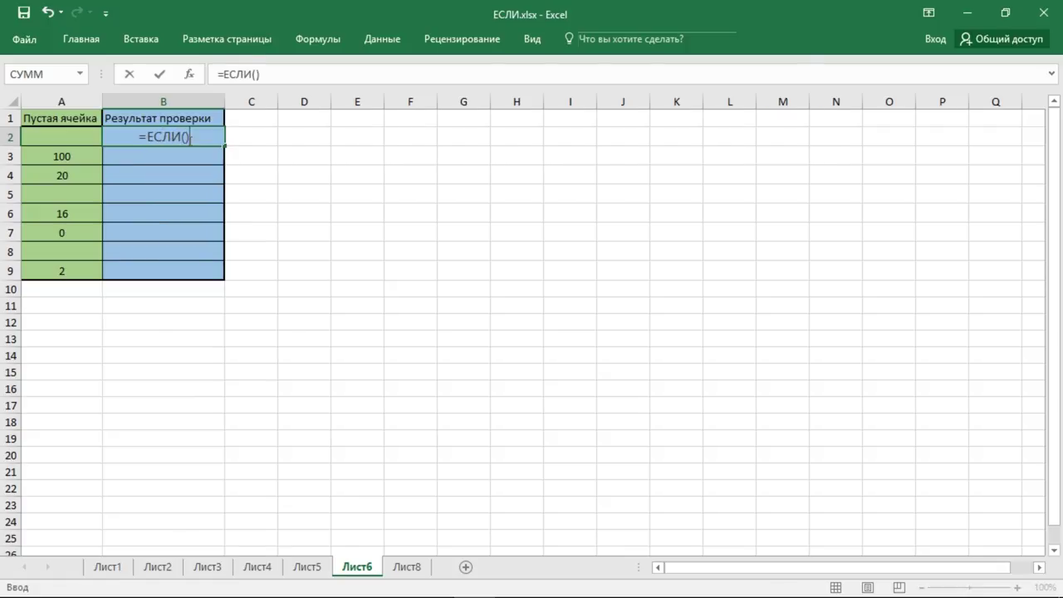
click(185, 137)
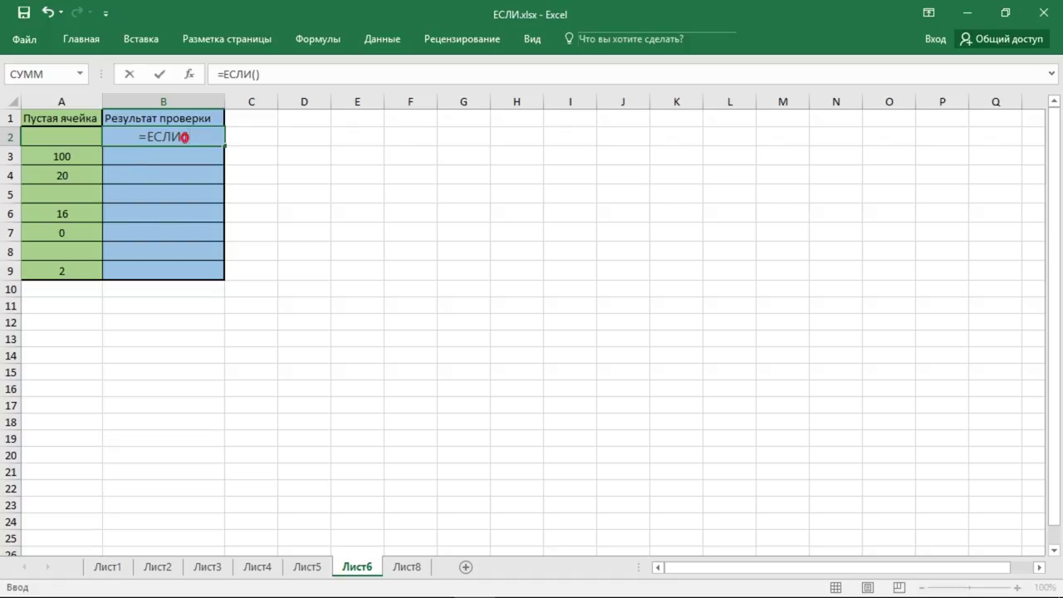
click(69, 137)
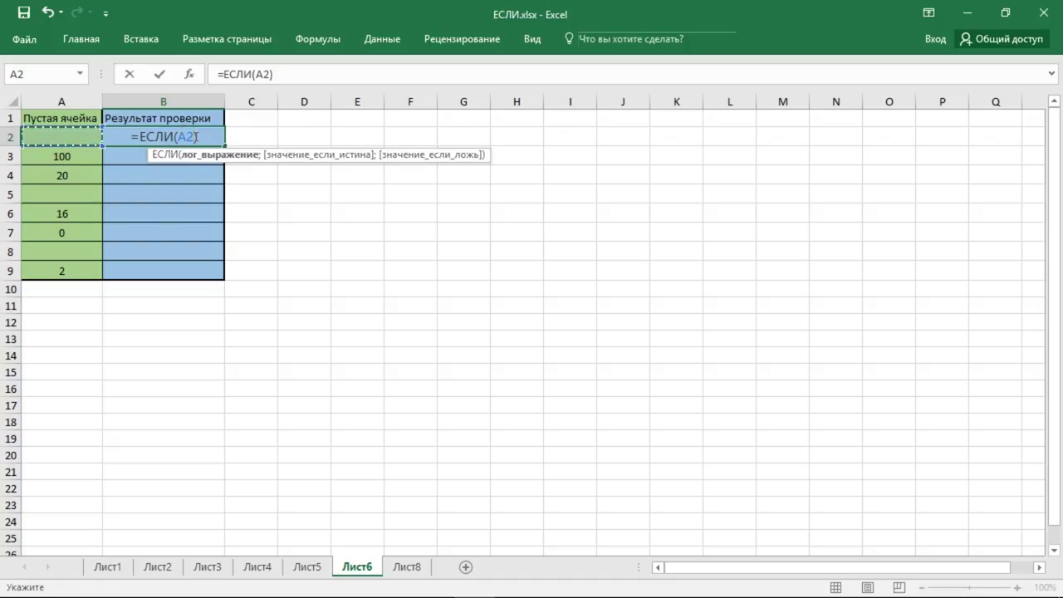
Complete B2 as =ЕСЛИ(A2="";"Пустая";"Не пустая"), commit it, and recheck it against A2.
text(="")
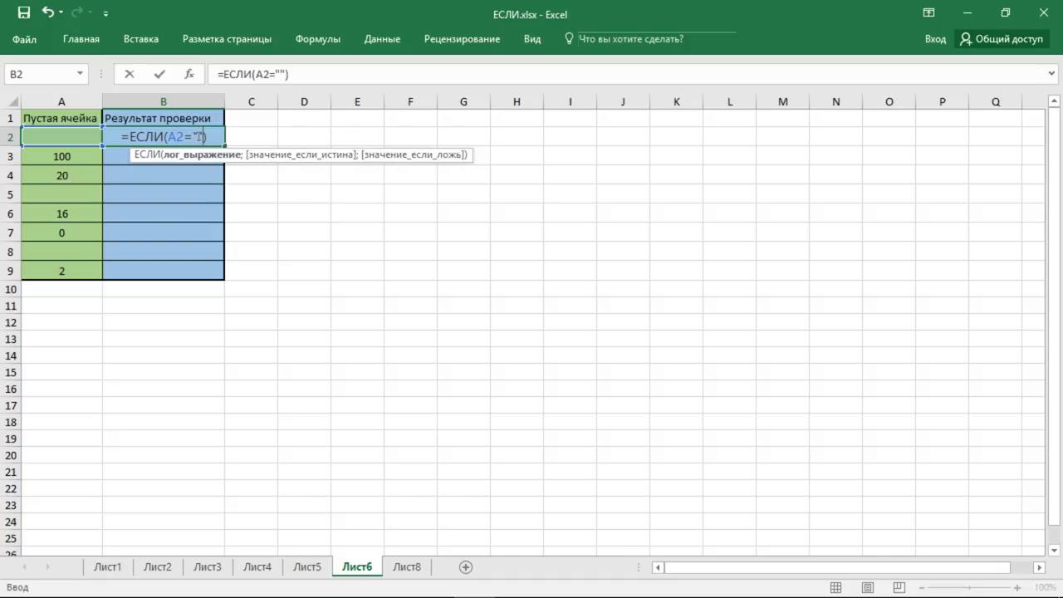
text(;)
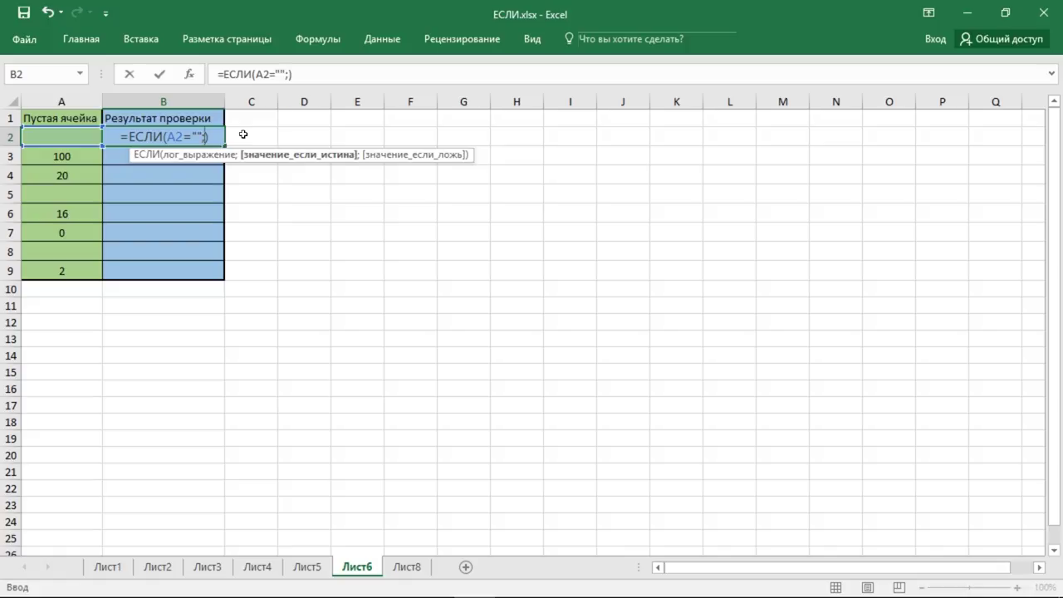
text("")
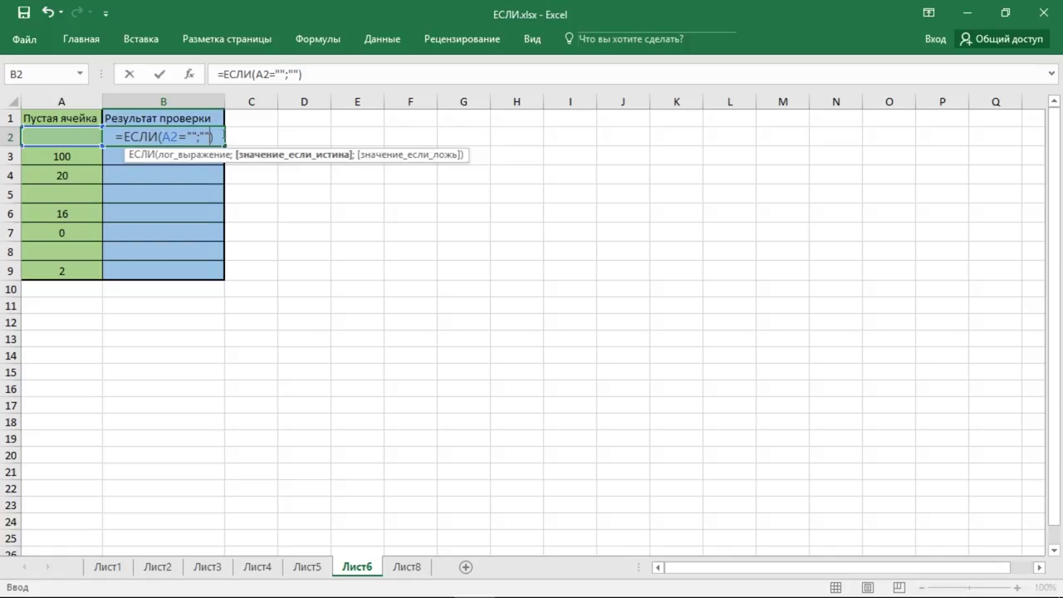
click(204, 135)
text(Пу)
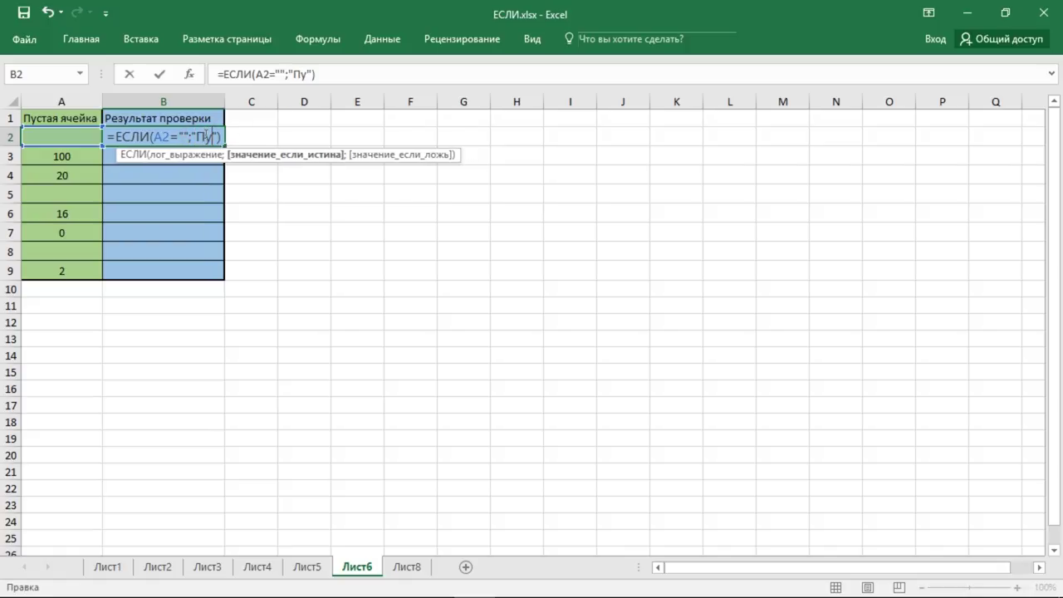
text(стая)
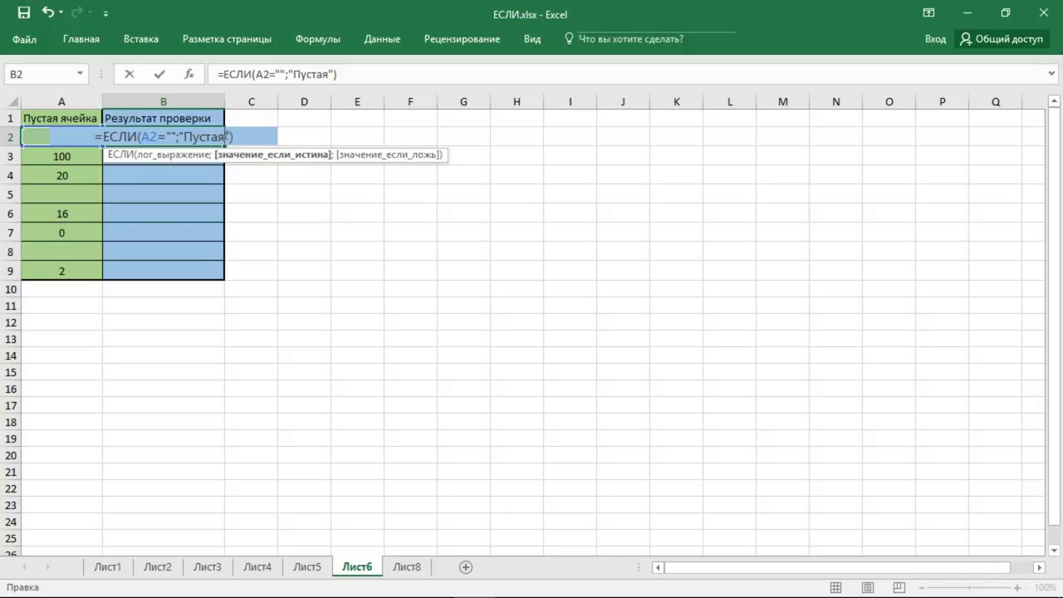
click(229, 136)
text(;)
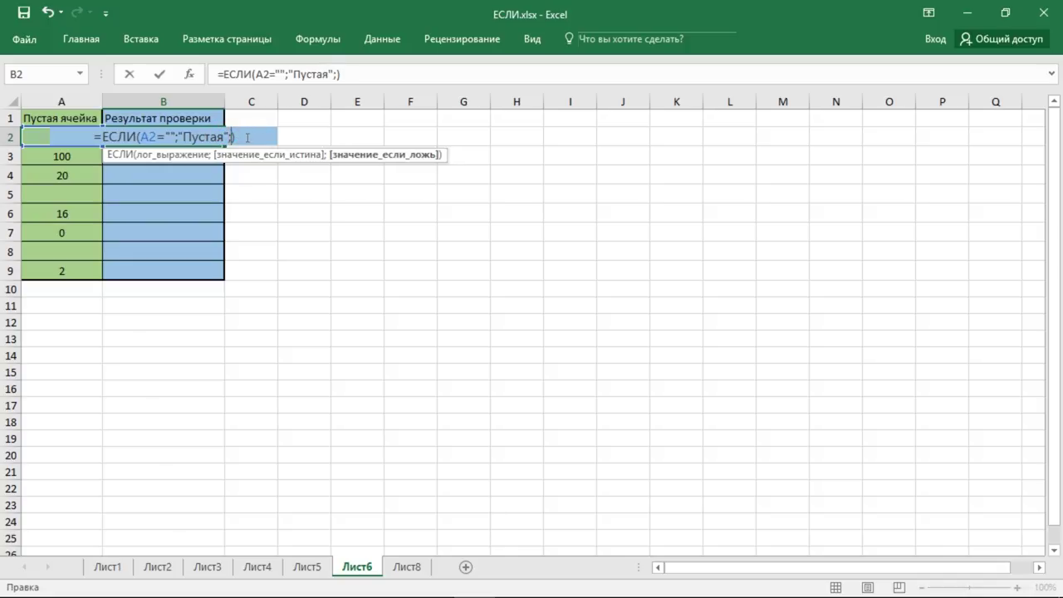
text("")
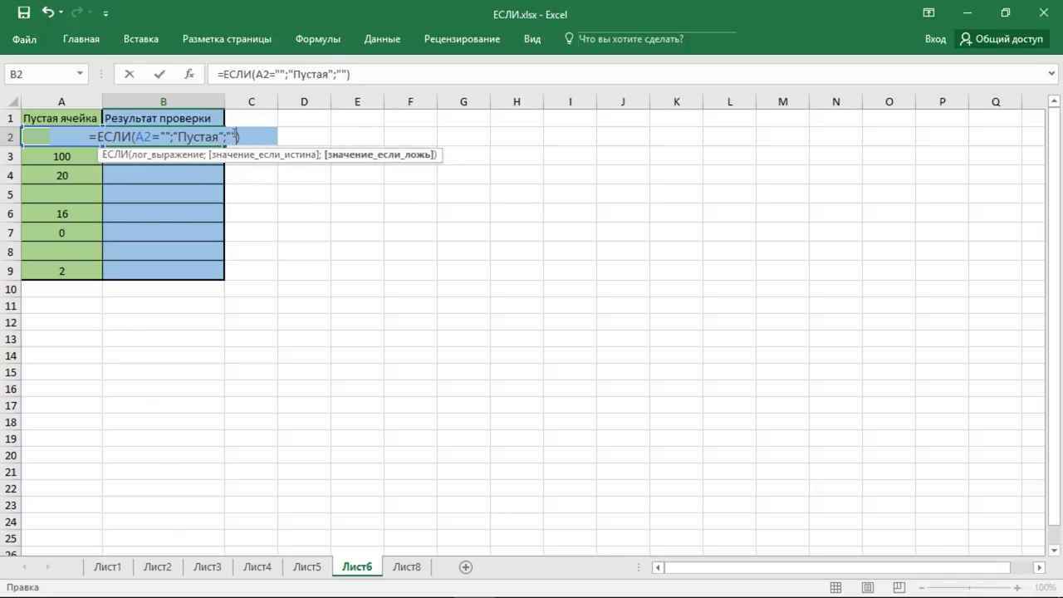
text(Не )
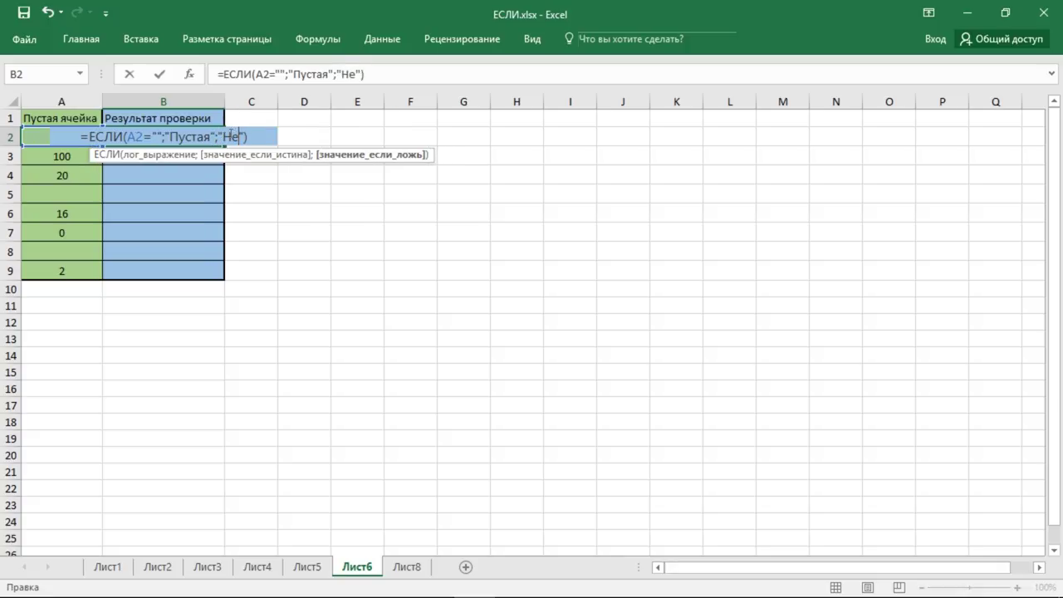
text(пустая)
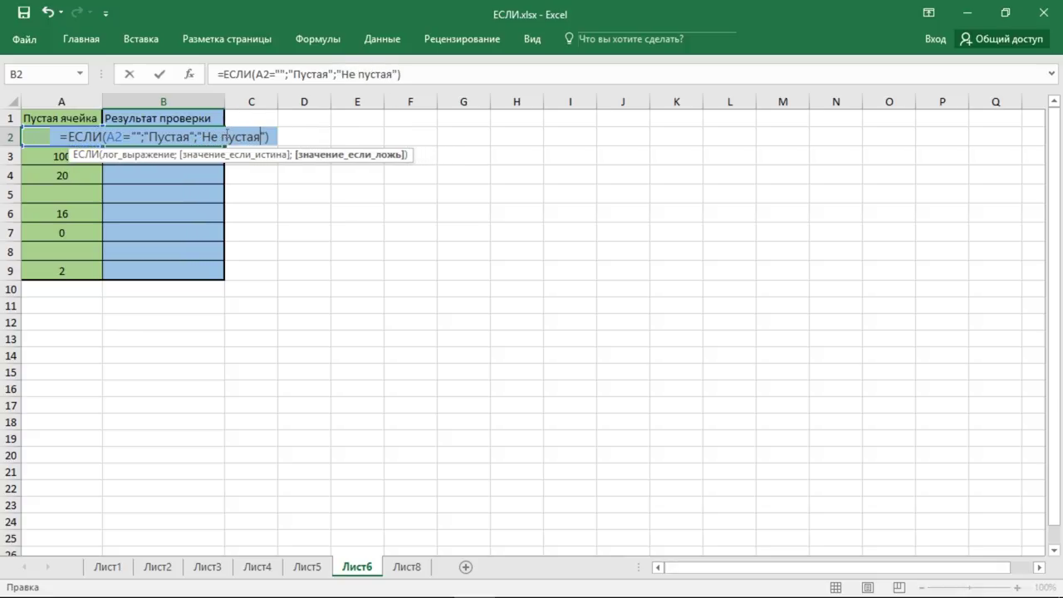
key(Return)
click(166, 137)
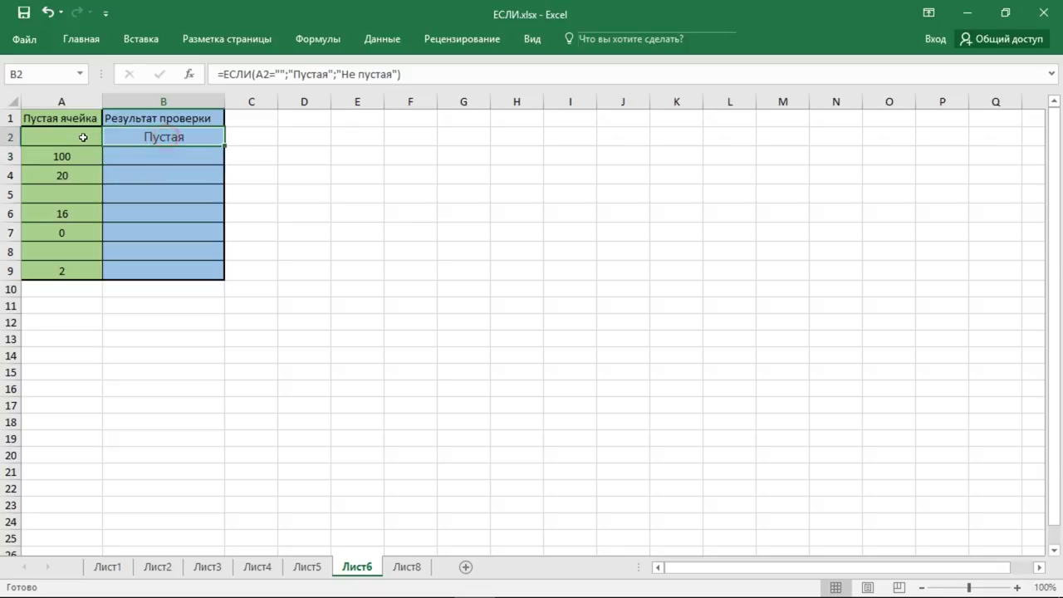
click(85, 136)
Fill B2's emptiness formula down to B9 and verify the copied formula in B3.
click(112, 136)
drag(224, 145, 230, 279)
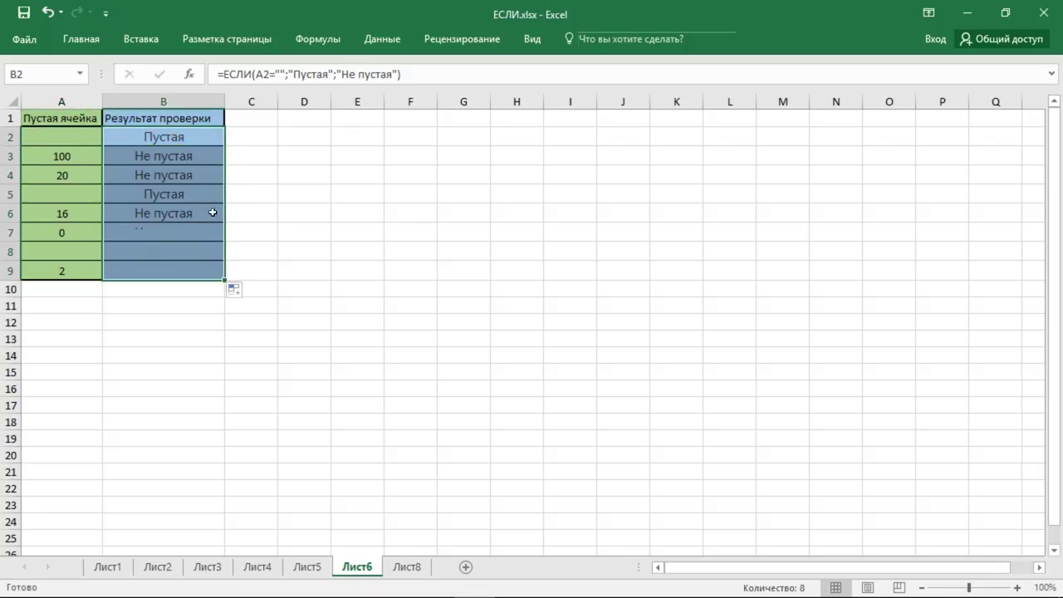
click(79, 159)
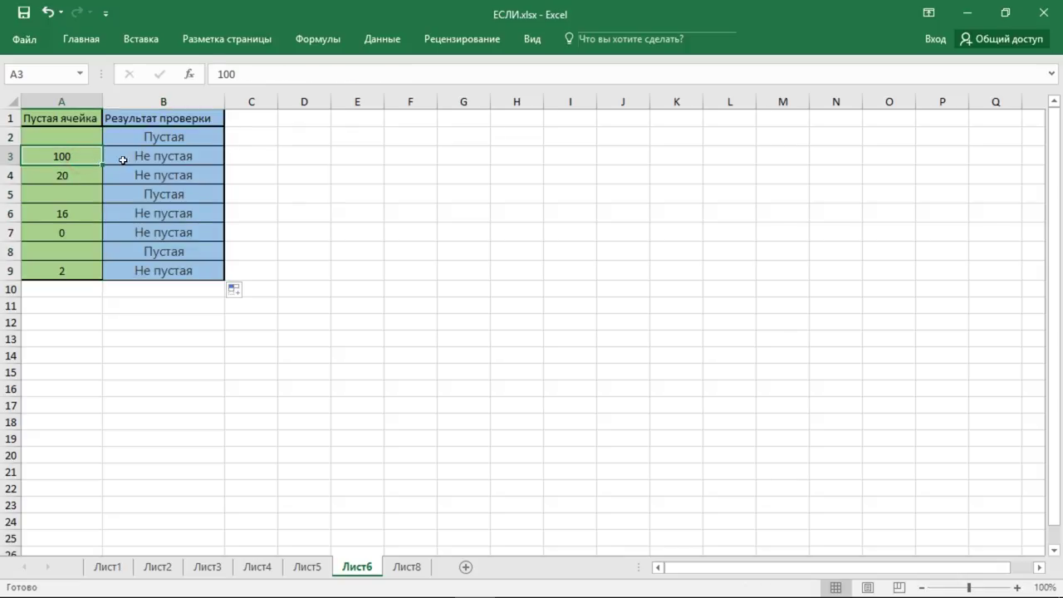
click(209, 158)
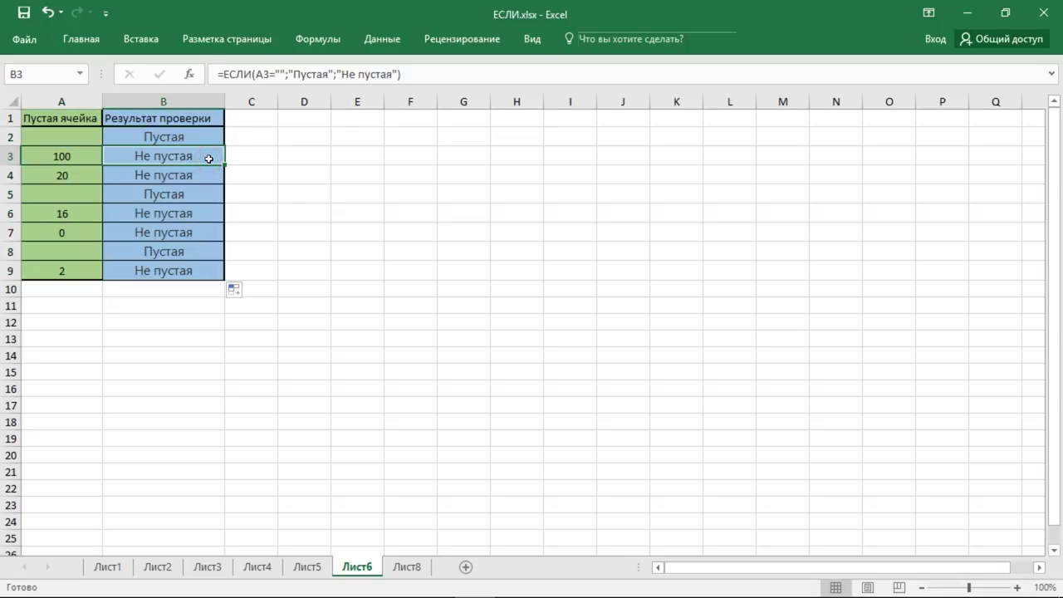
click(194, 305)
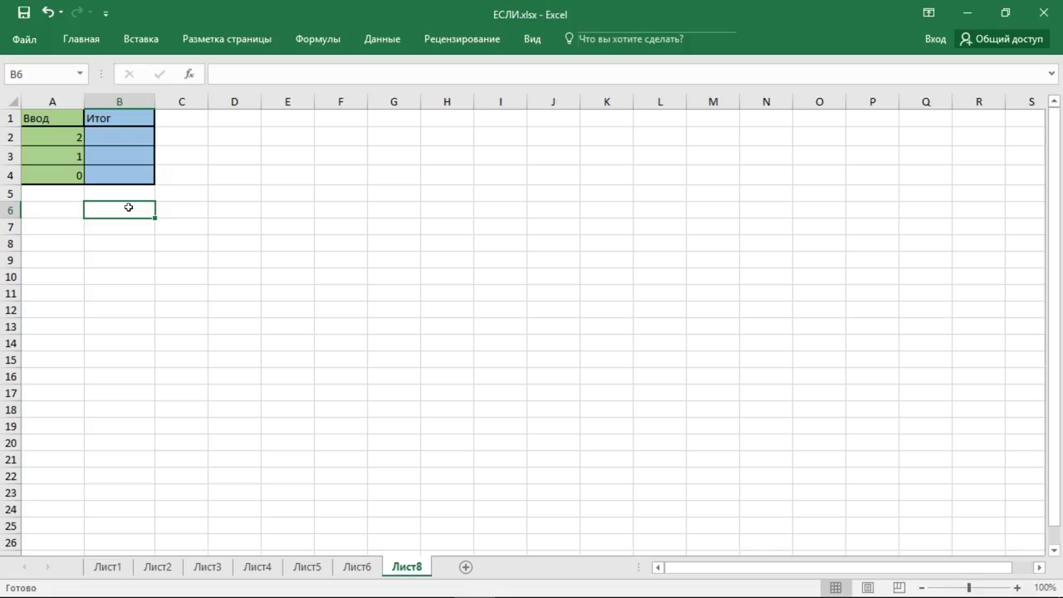
In Лист8 B2, type =ЕСЛИ(A2=1;"Да"; and begin a nested ЕСЛИ for the false case.
click(122, 135)
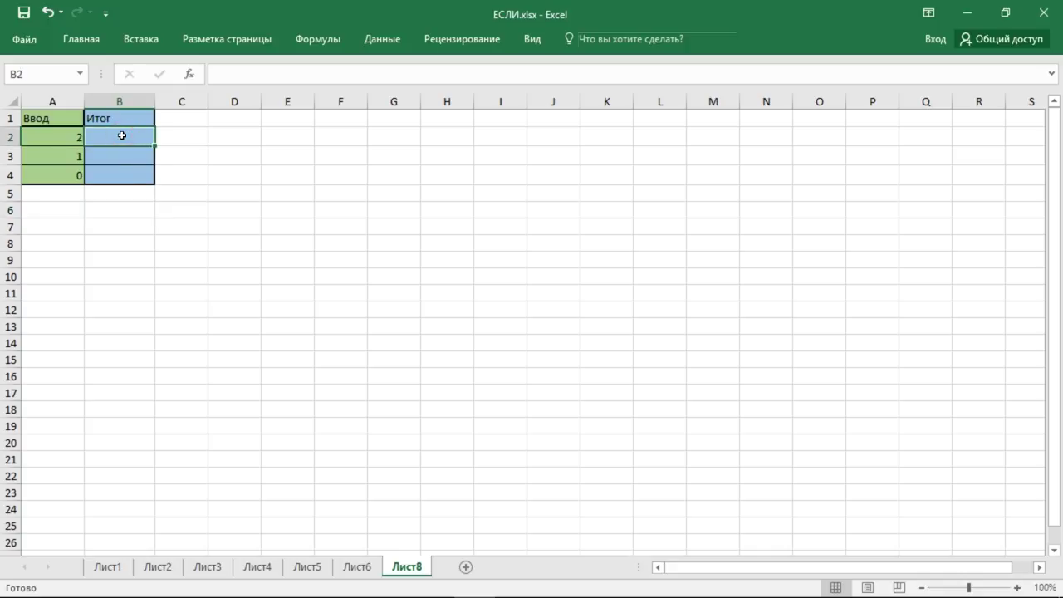
text(=)
text(Е)
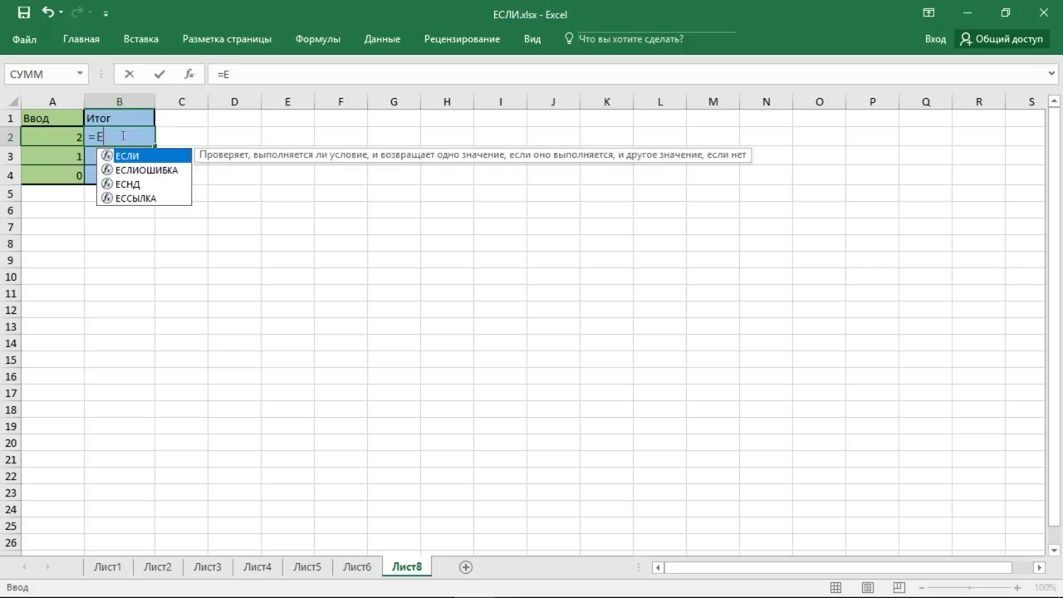
text(СЛИ()
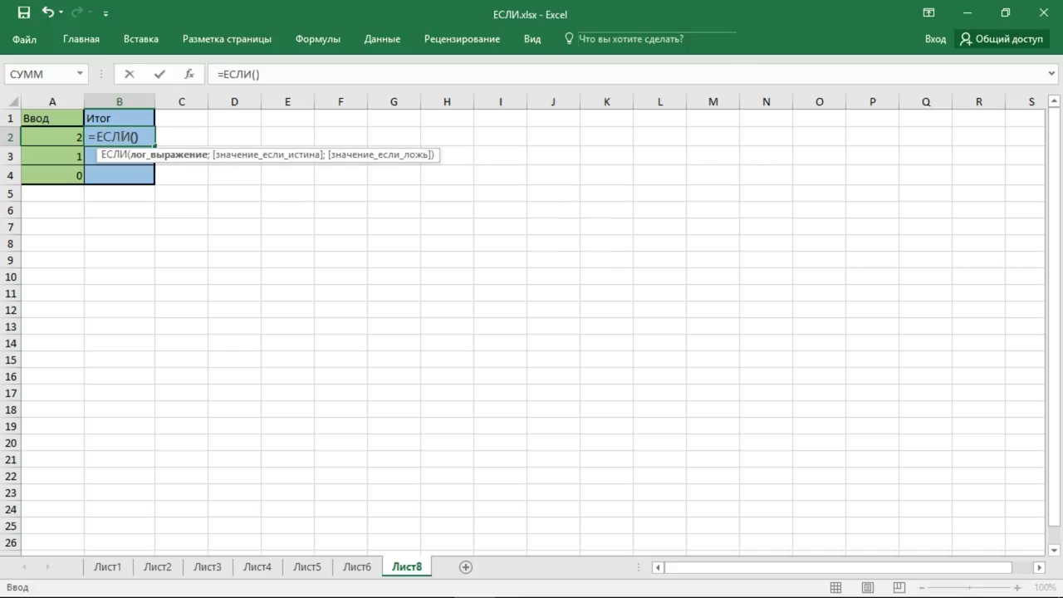
text())
click(135, 136)
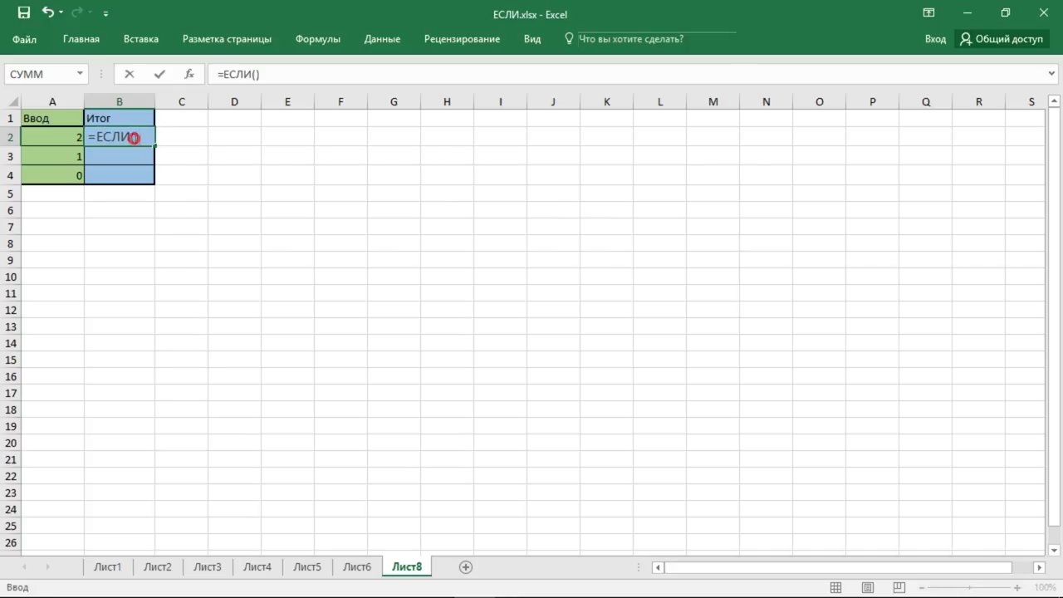
click(69, 135)
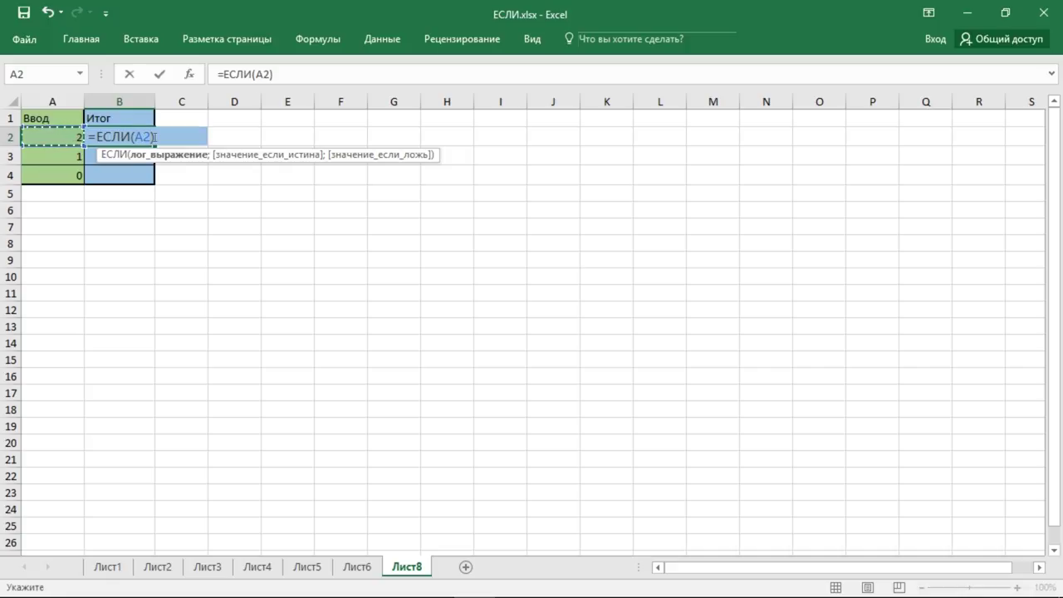
text(=)
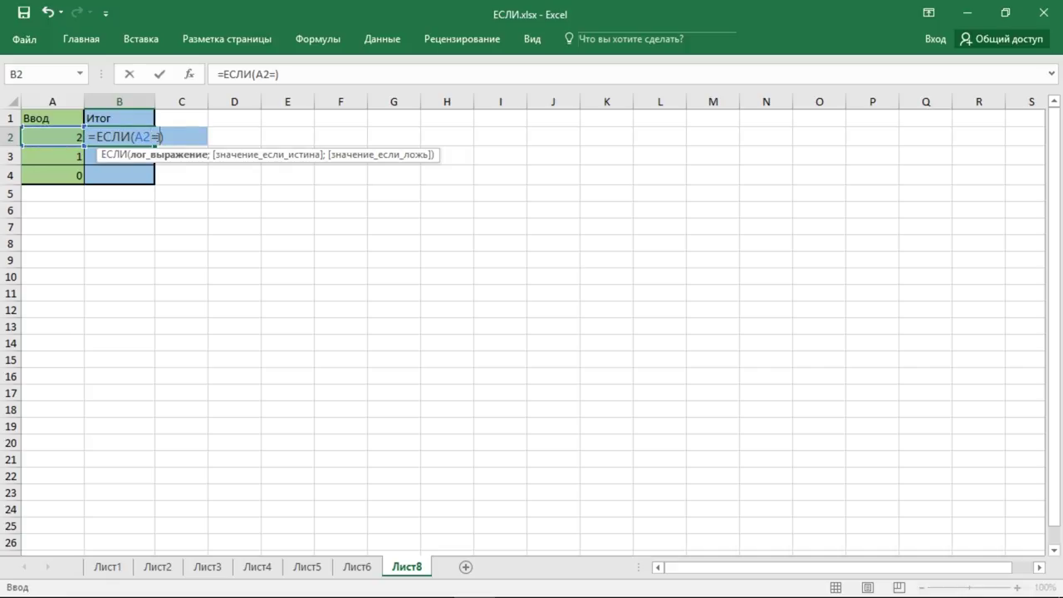
text(1)
text(;)
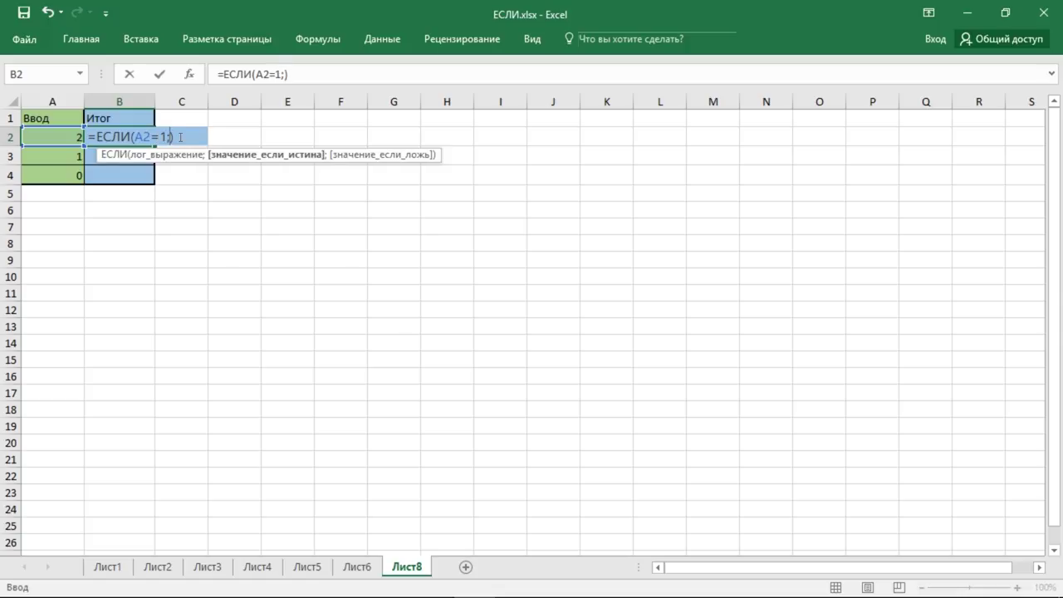
text(Да)
click(169, 137)
text(")
click(188, 136)
text("Д)
text(а)
click(193, 137)
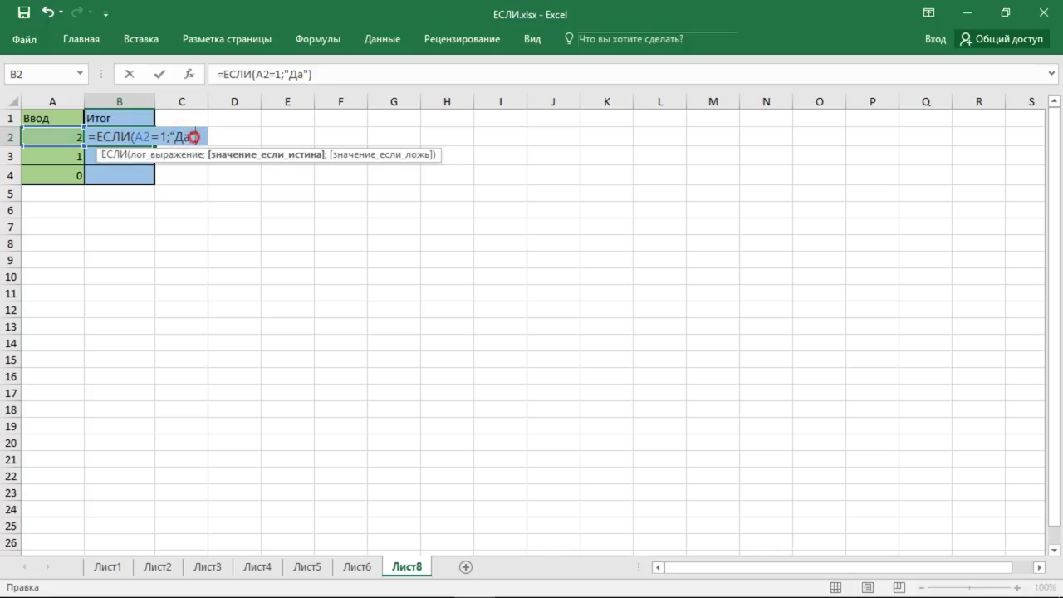
text(;)
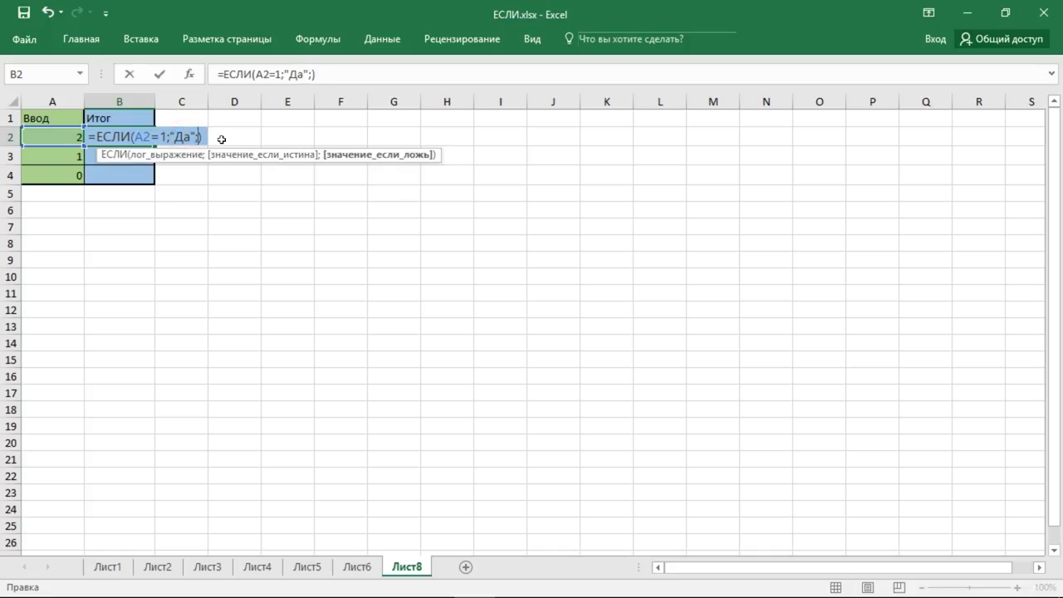
text(ЕСЛИ)
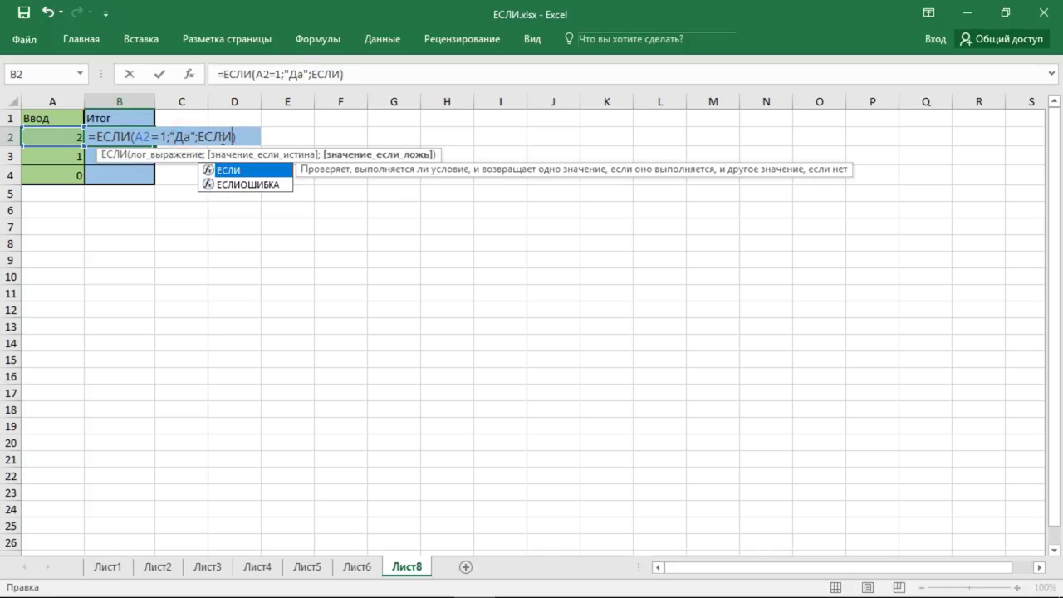
text(()
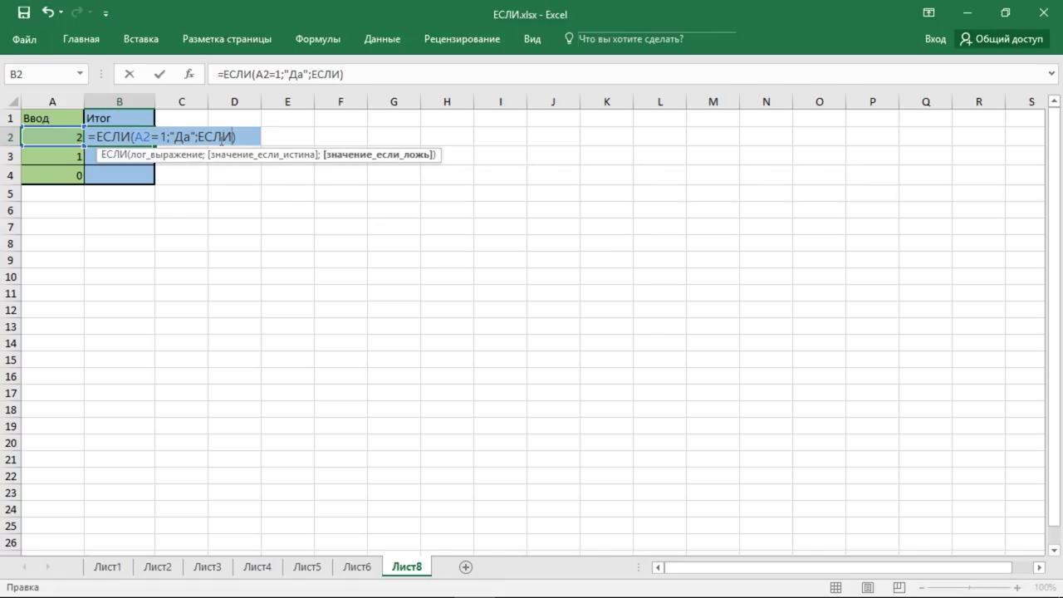
text())
Give the nested ЕСЛИ the condition A2=2 with the quoted result "Нет".
click(236, 135)
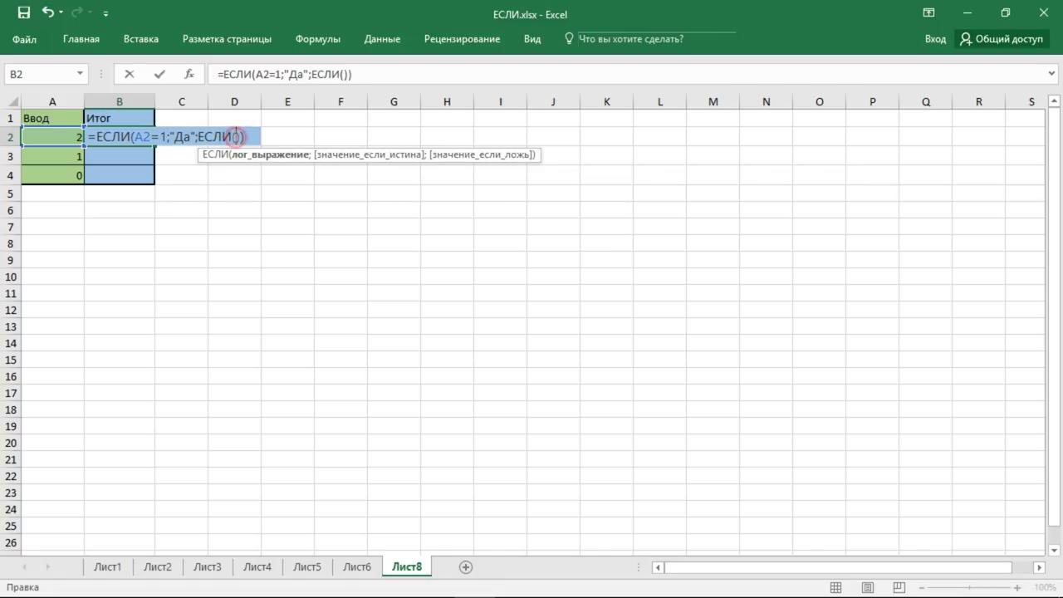
click(59, 135)
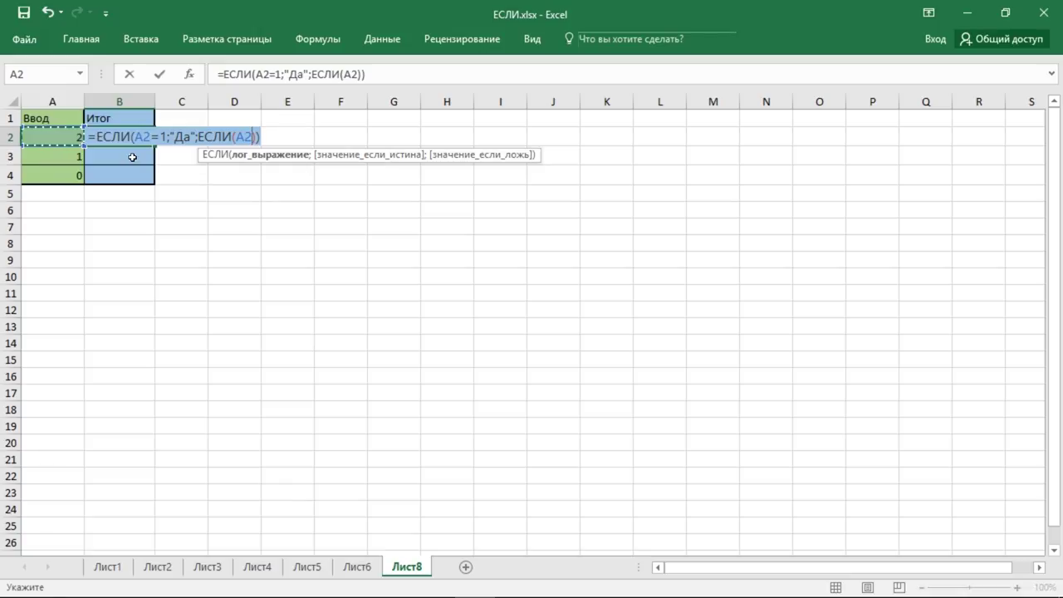
text(=2)
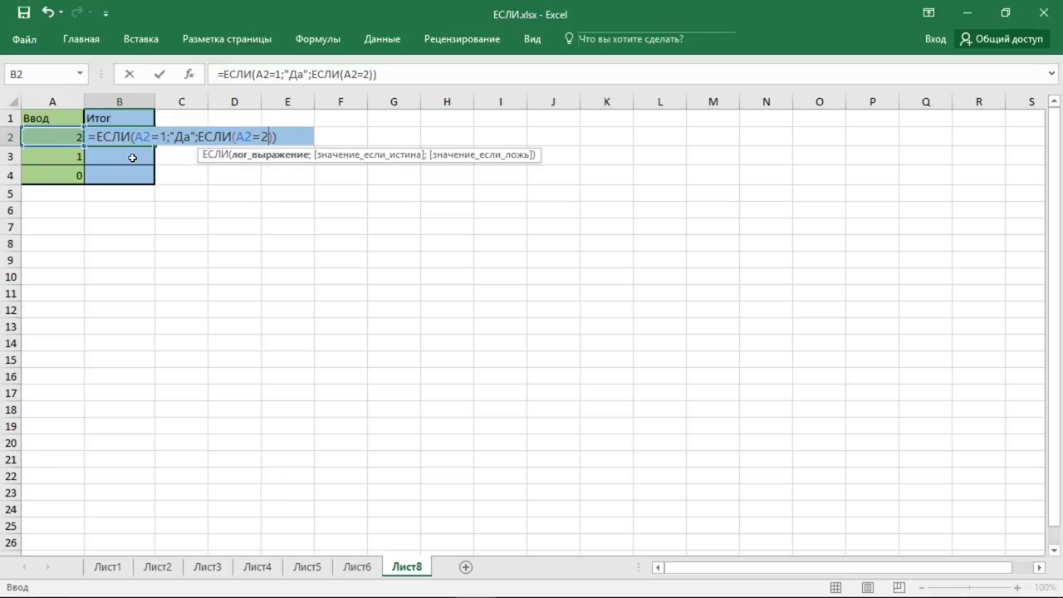
text(;)
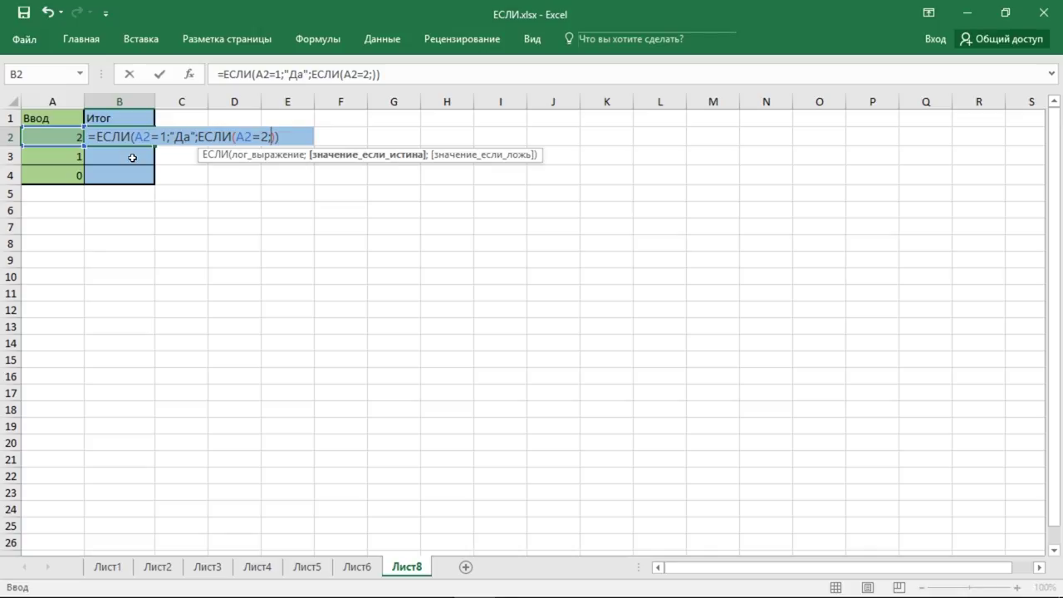
text(Нет)
click(272, 137)
text(")
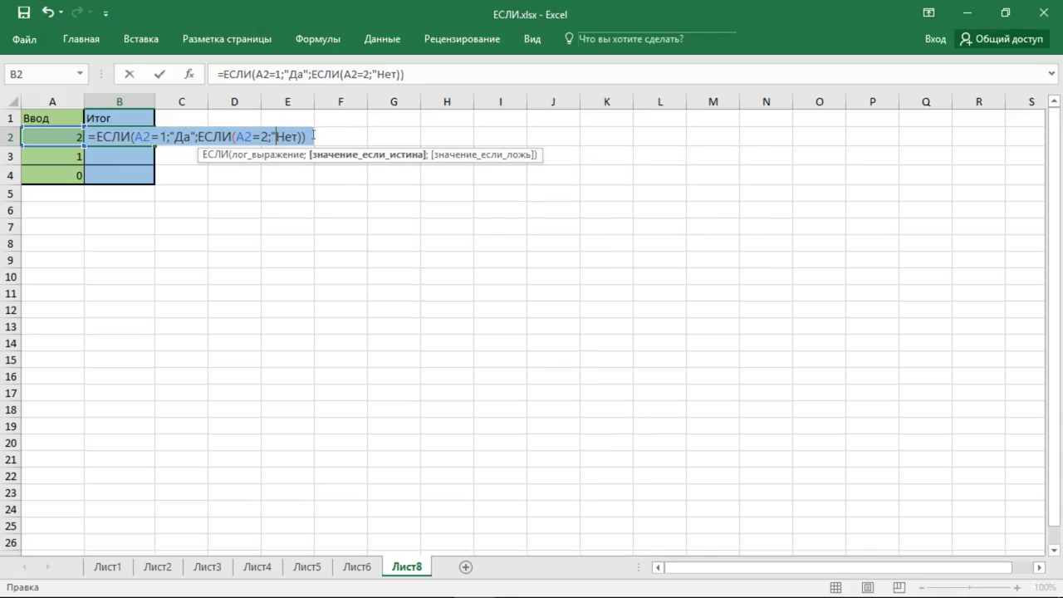
click(301, 137)
Add the fallback result "Взможно" and commit the nested formula in B2.
text(";)
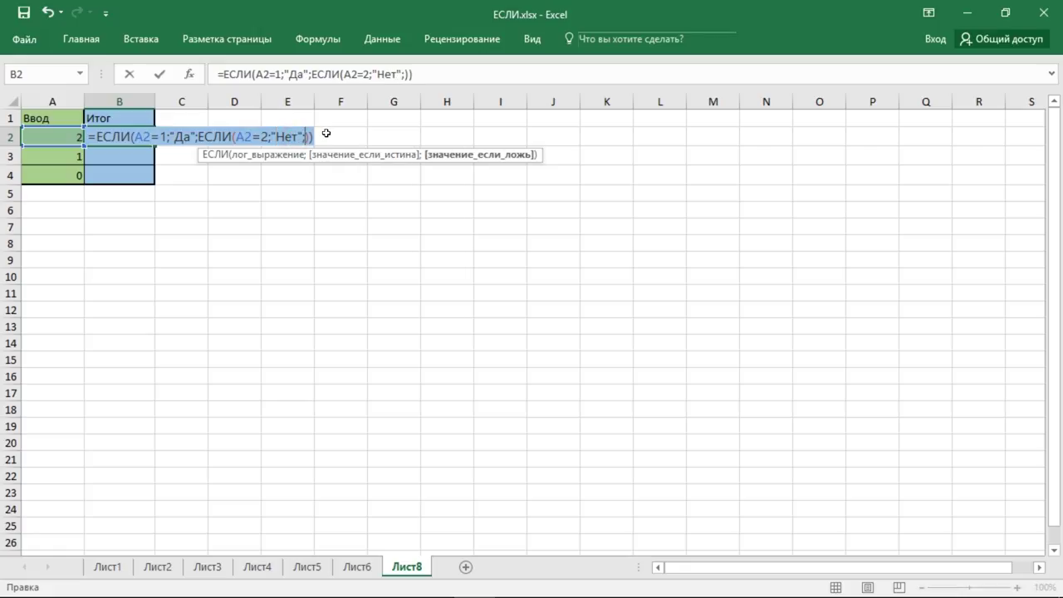
text(ВО)
key(BackSpace)
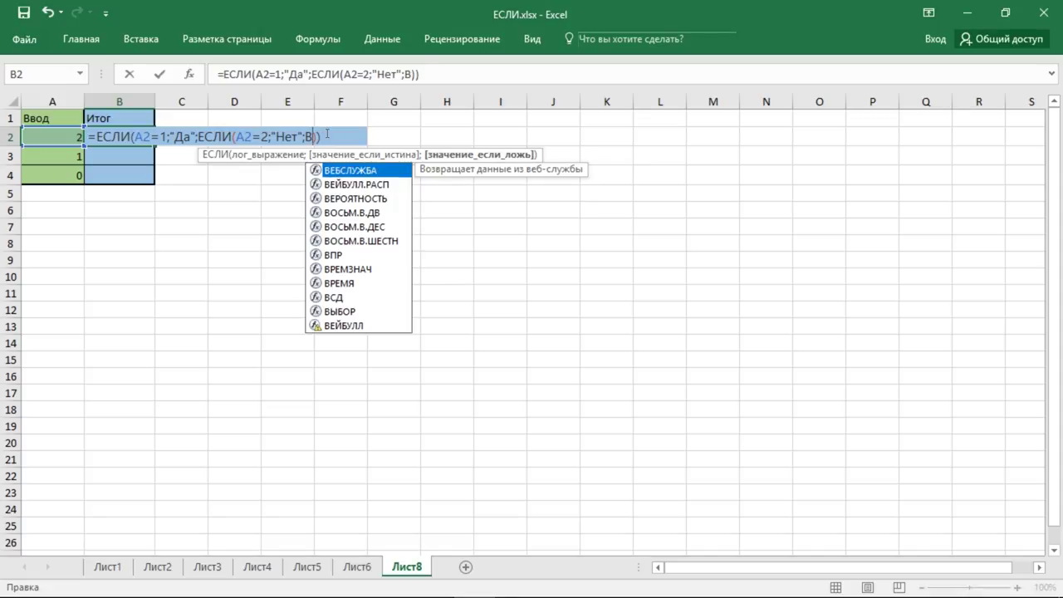
text(зможно)
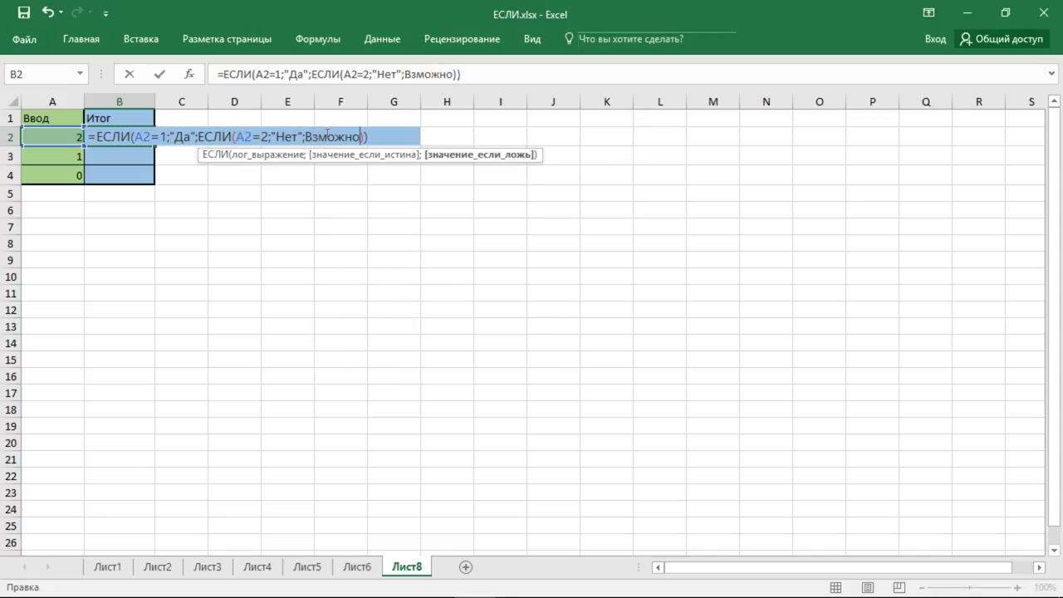
click(306, 137)
text(")
click(366, 136)
text(")
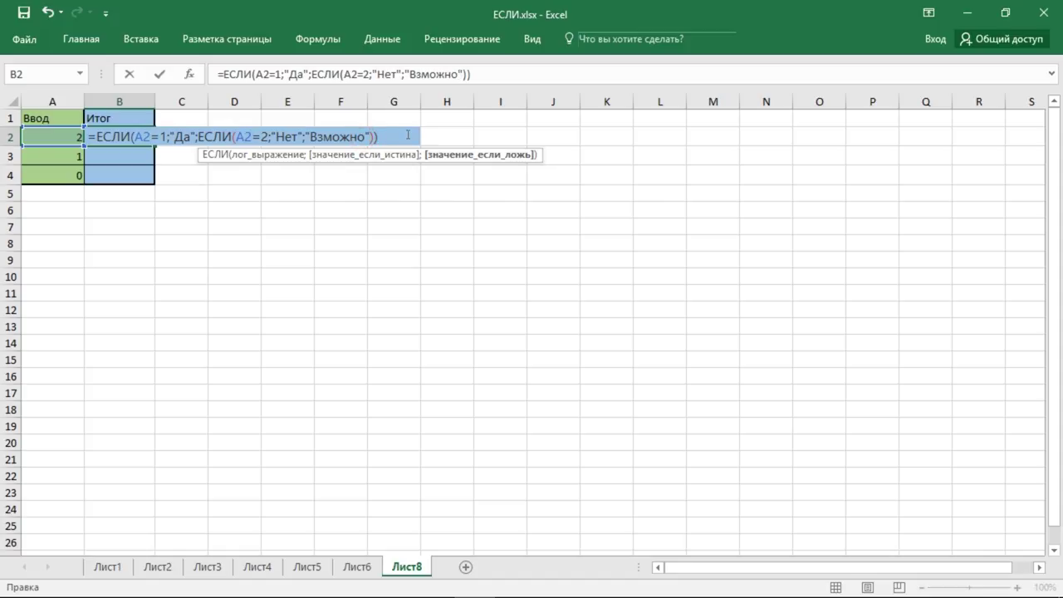
key(Return)
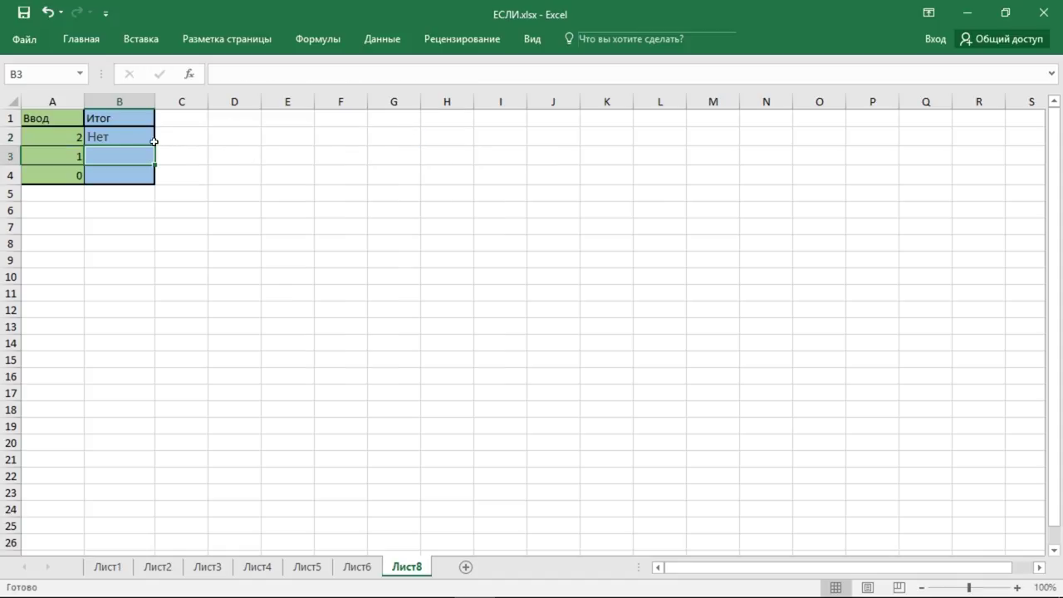
Fill the nested formula down to B4 and verify A2:B4 give Нет, Да, Взможно.
click(140, 136)
drag(154, 146, 146, 189)
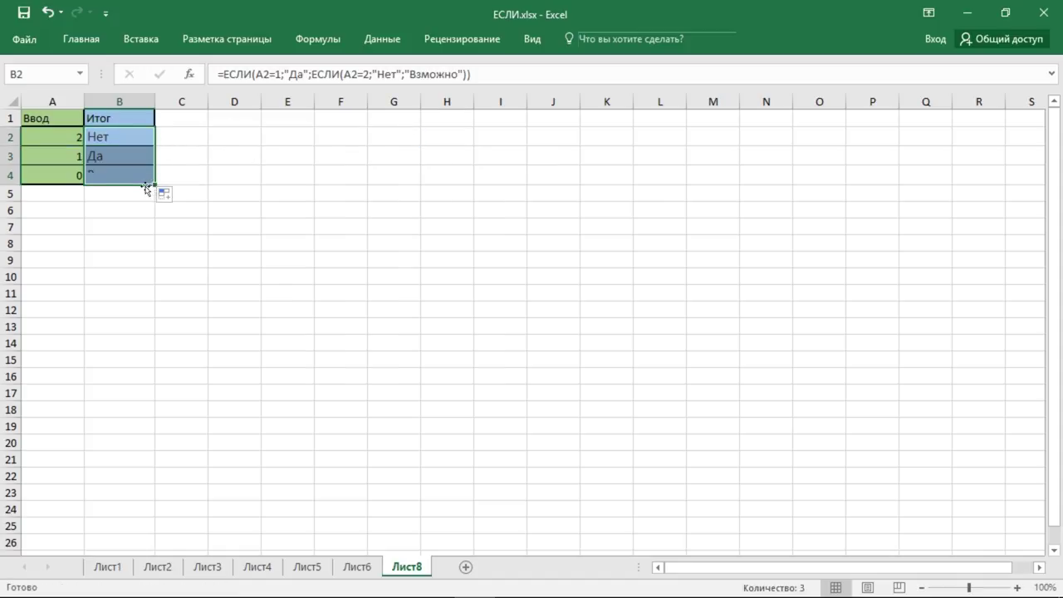
click(81, 139)
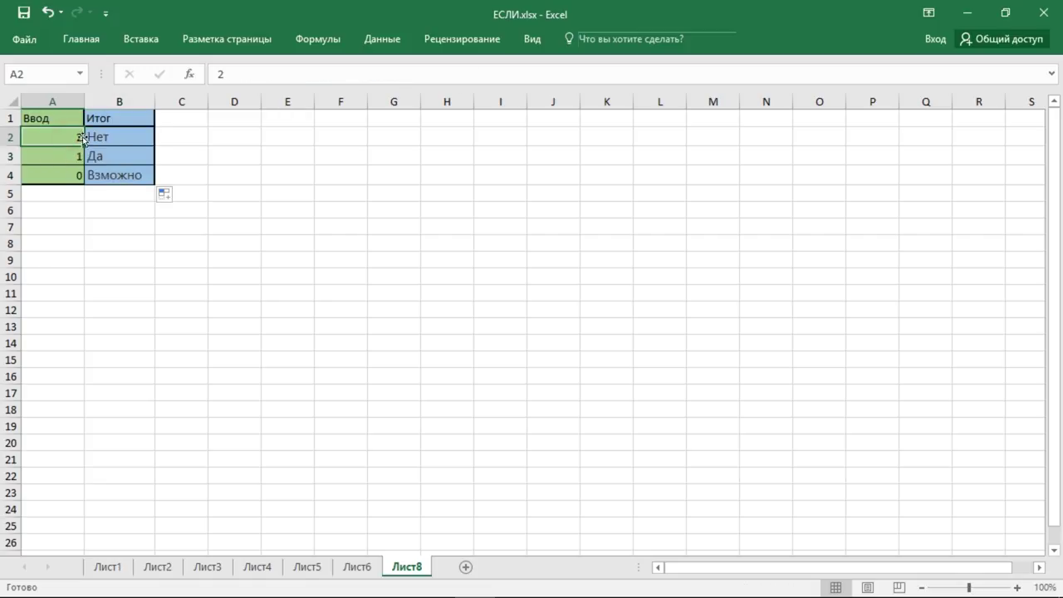
click(123, 137)
click(65, 158)
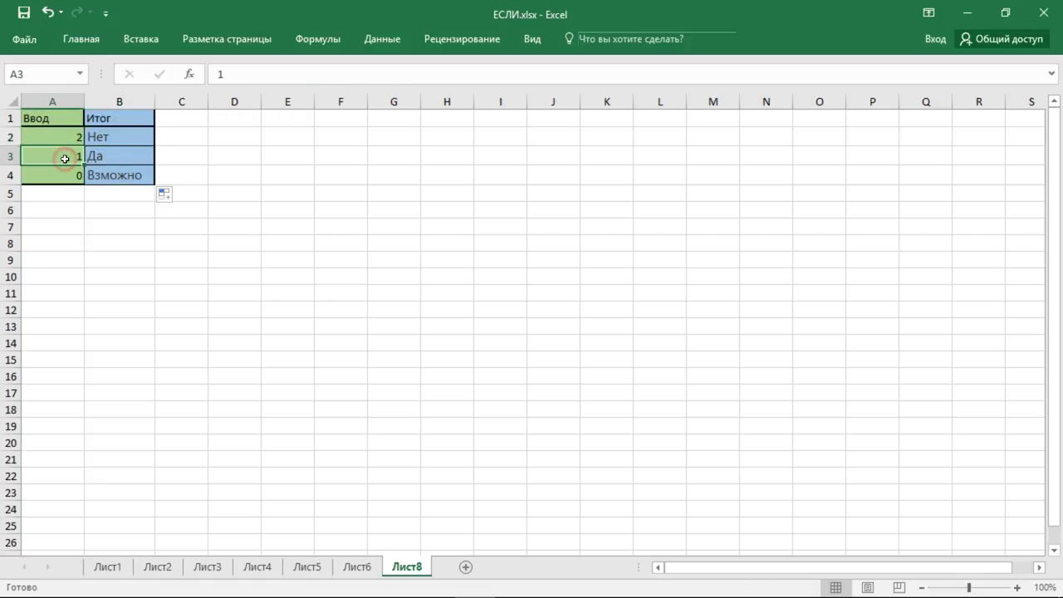
click(116, 157)
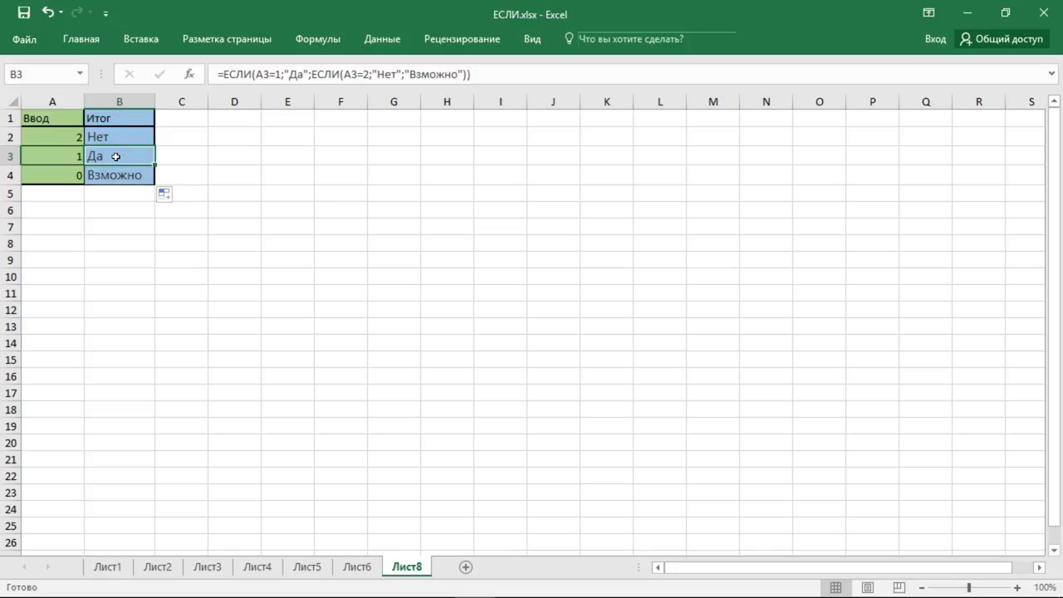
click(72, 176)
click(116, 176)
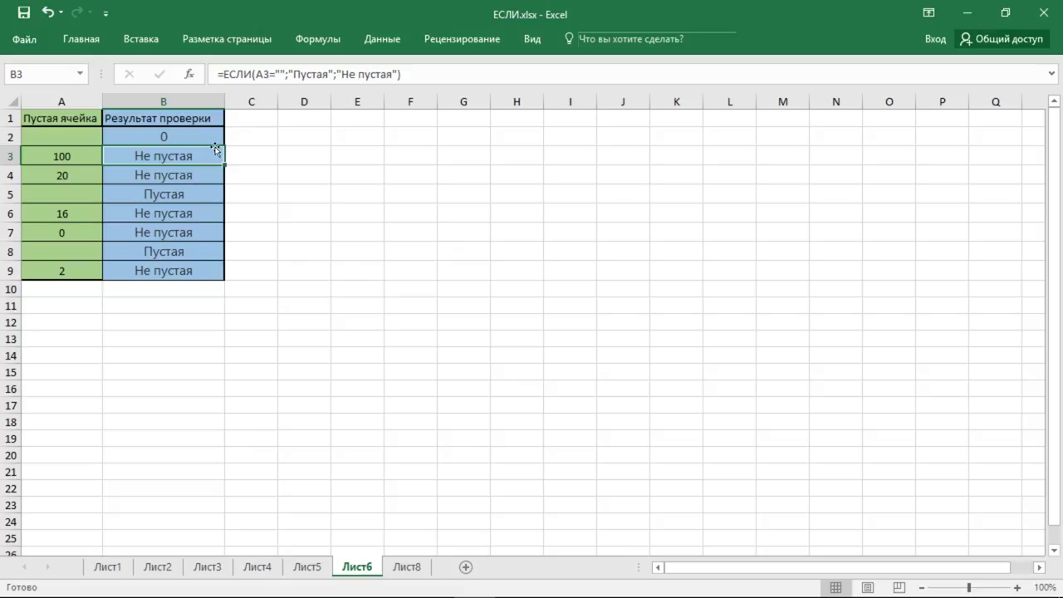
Append ;"Пустая";"Не пустая" to B2's incomplete Лист6 formula, which then shows #ИМЯ?
click(203, 137)
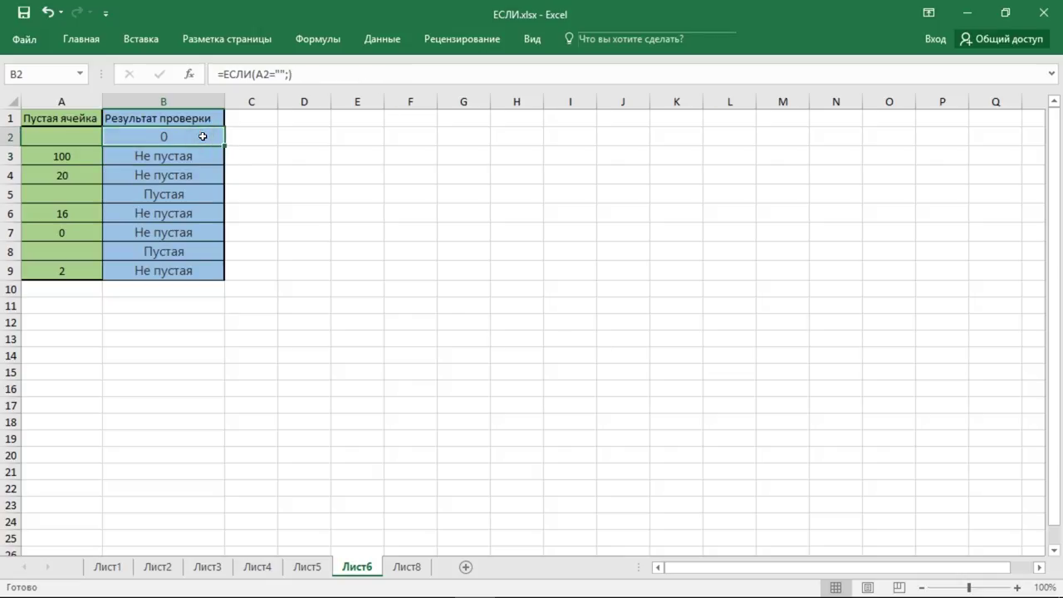
click(208, 155)
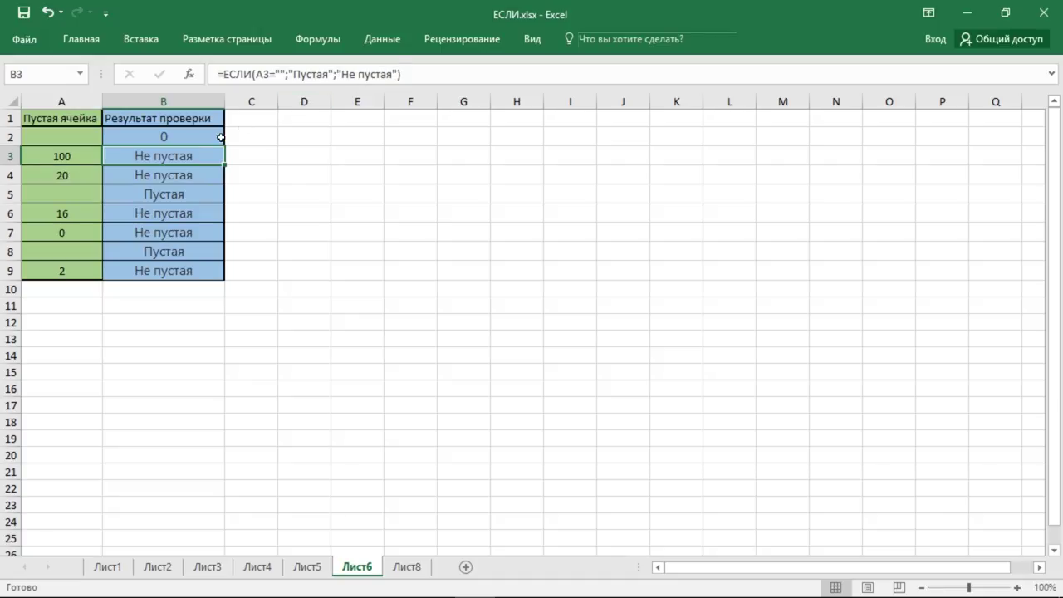
click(174, 136)
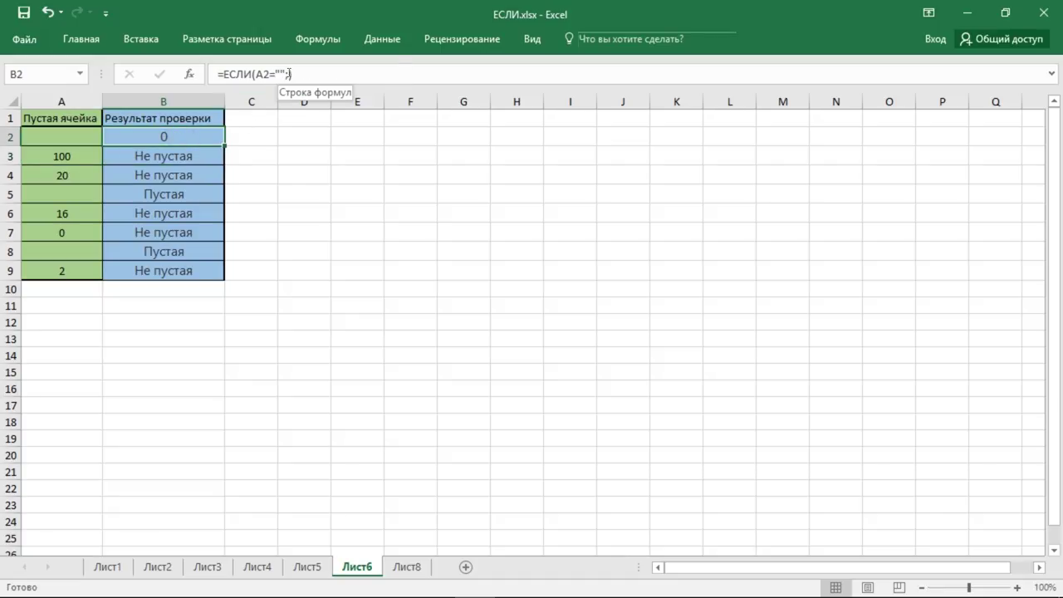
click(286, 74)
text(;"Пустая";"Не пустая")
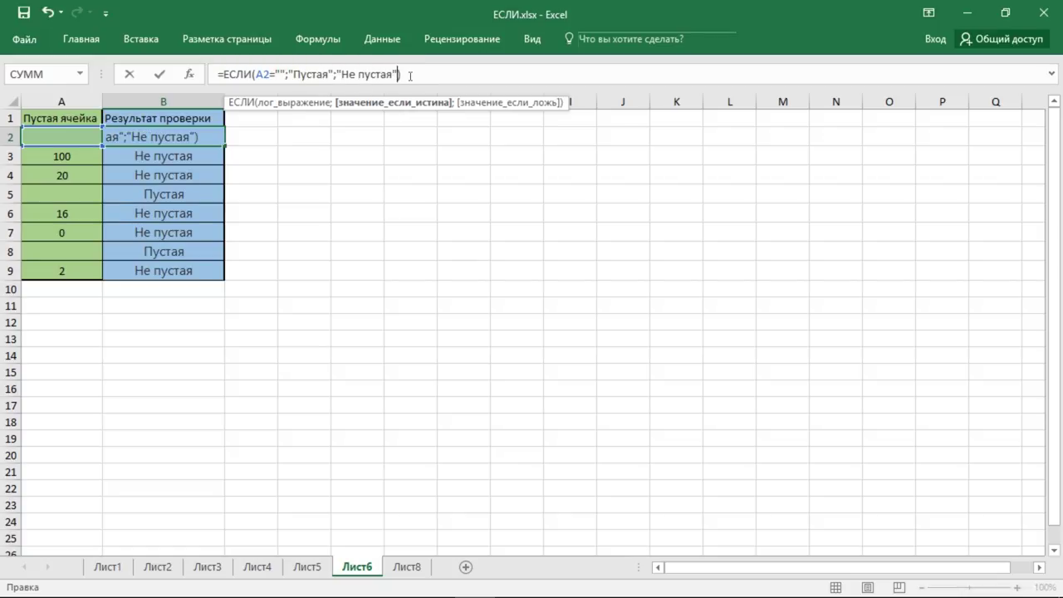
key(Return)
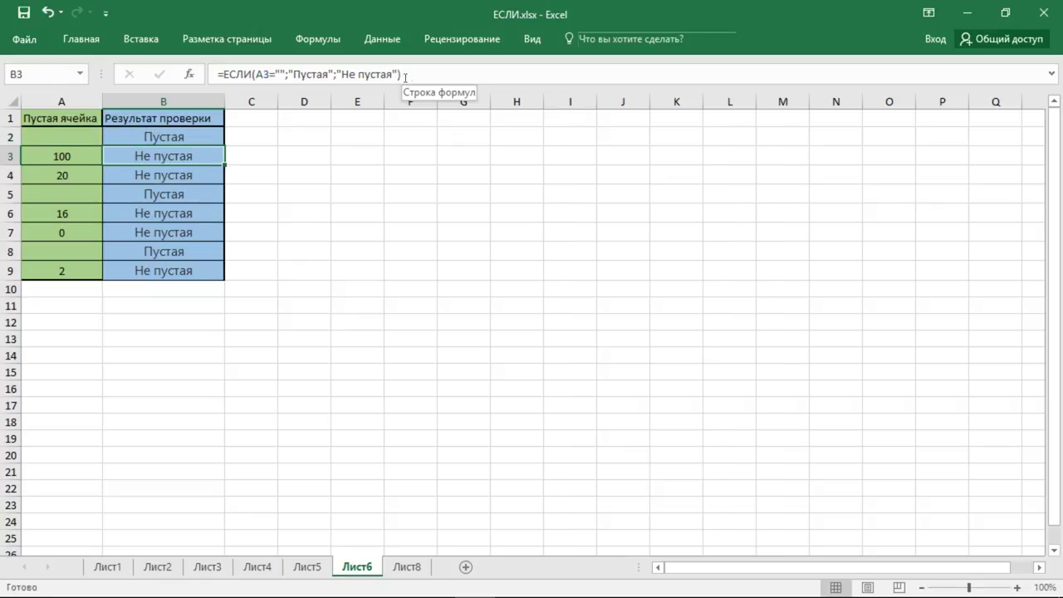
click(214, 135)
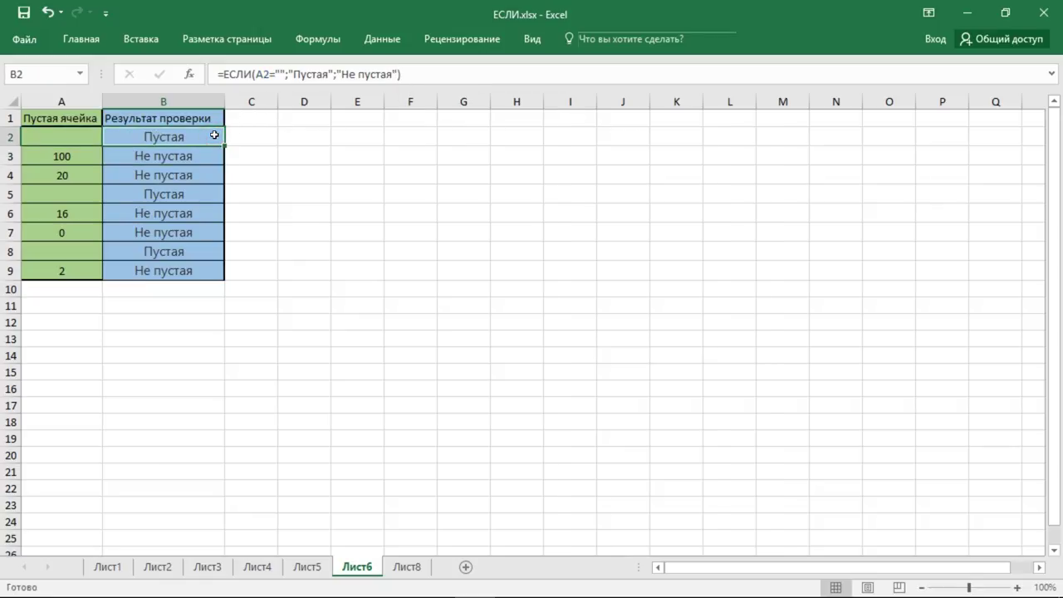
drag(215, 134, 215, 152)
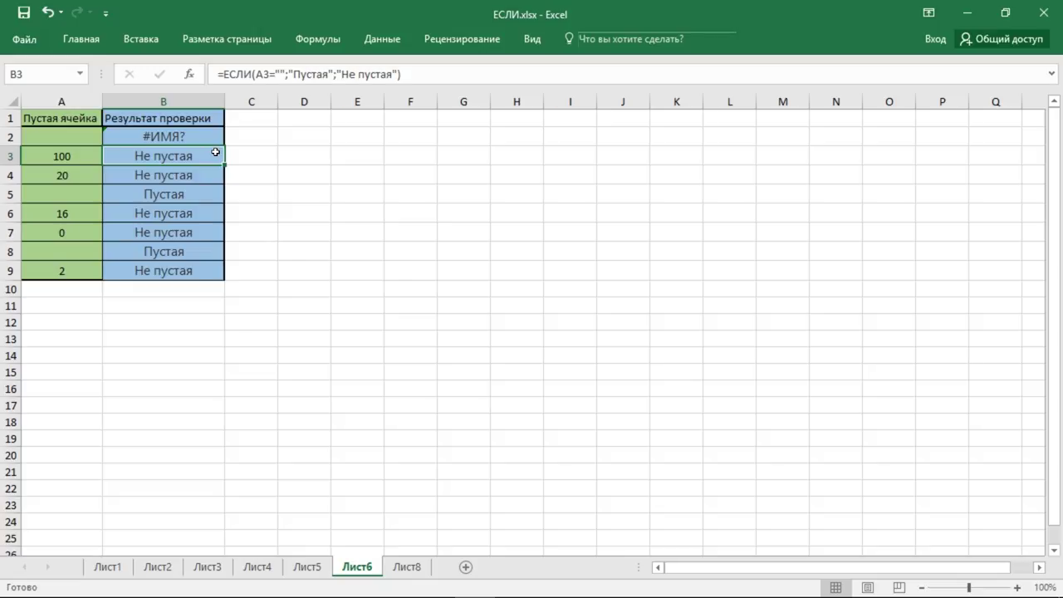
Replace the stray ф2 reference with A2 in B2's formula so it shows Пустая.
click(206, 135)
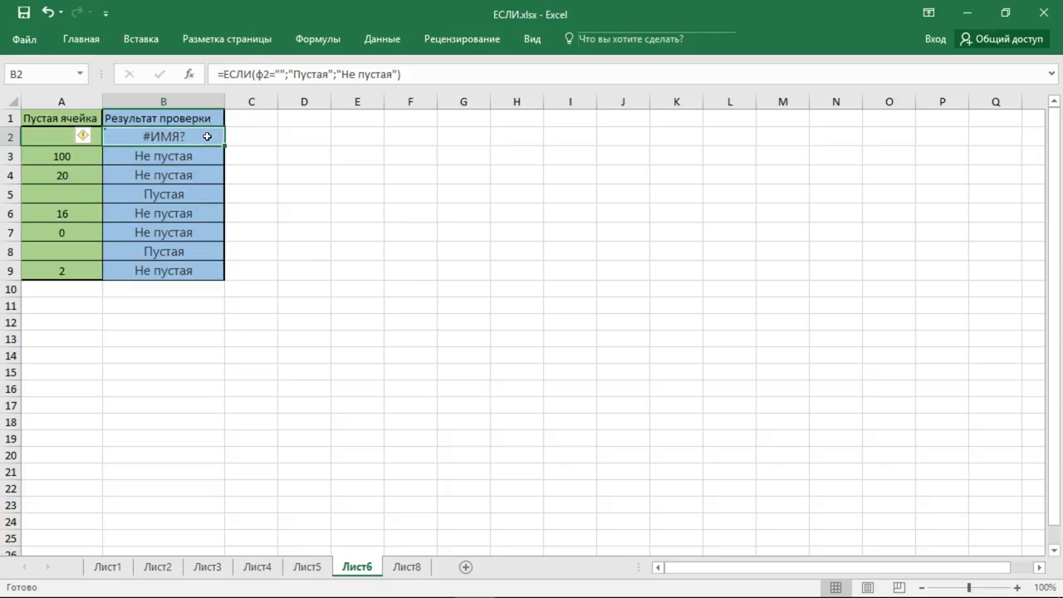
click(264, 74)
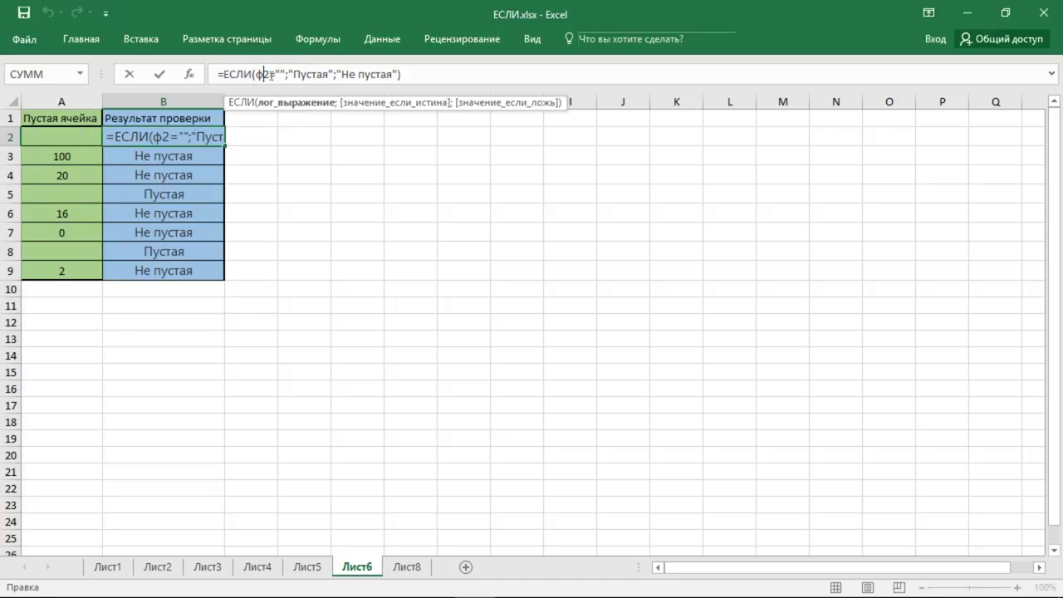
key(BackSpace)
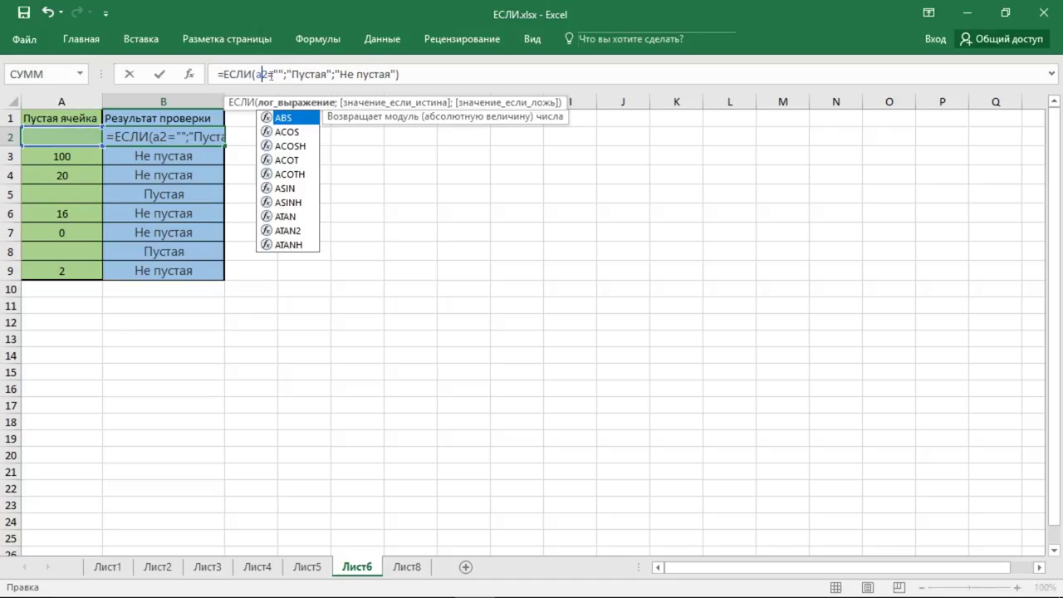
text(a)
key(Return)
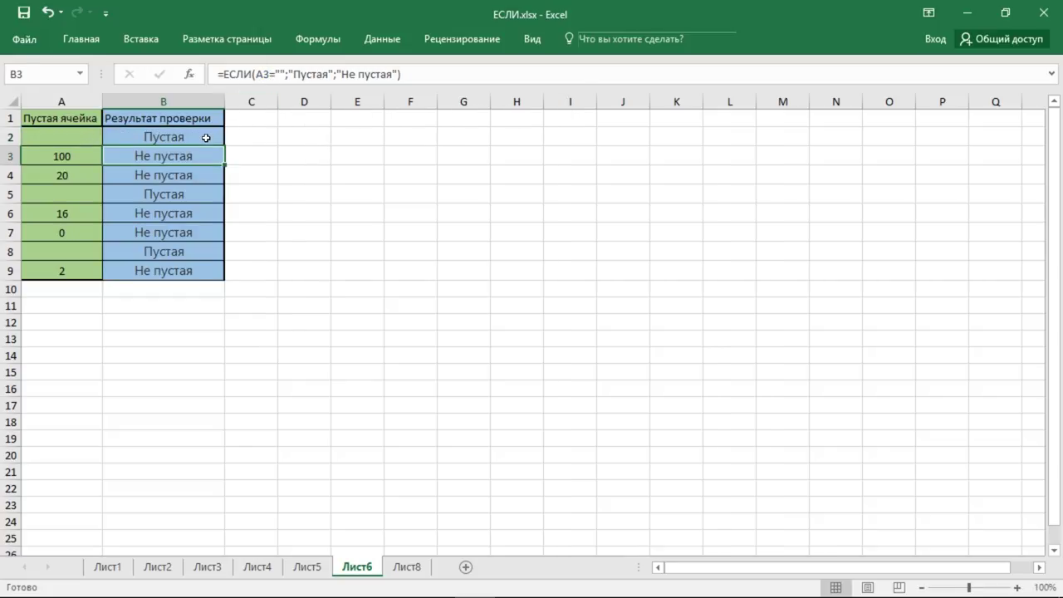
click(206, 137)
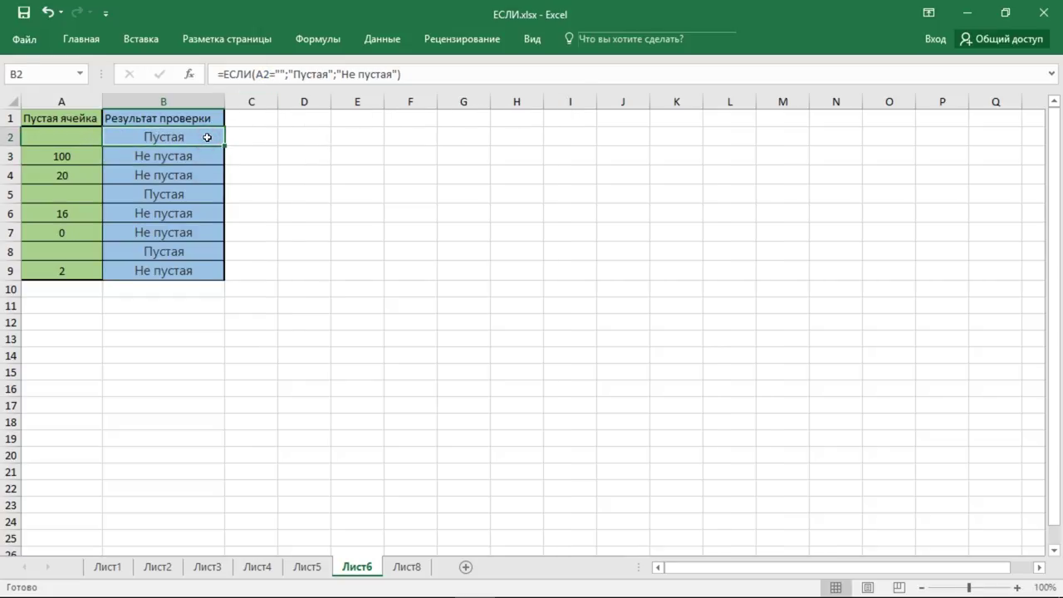